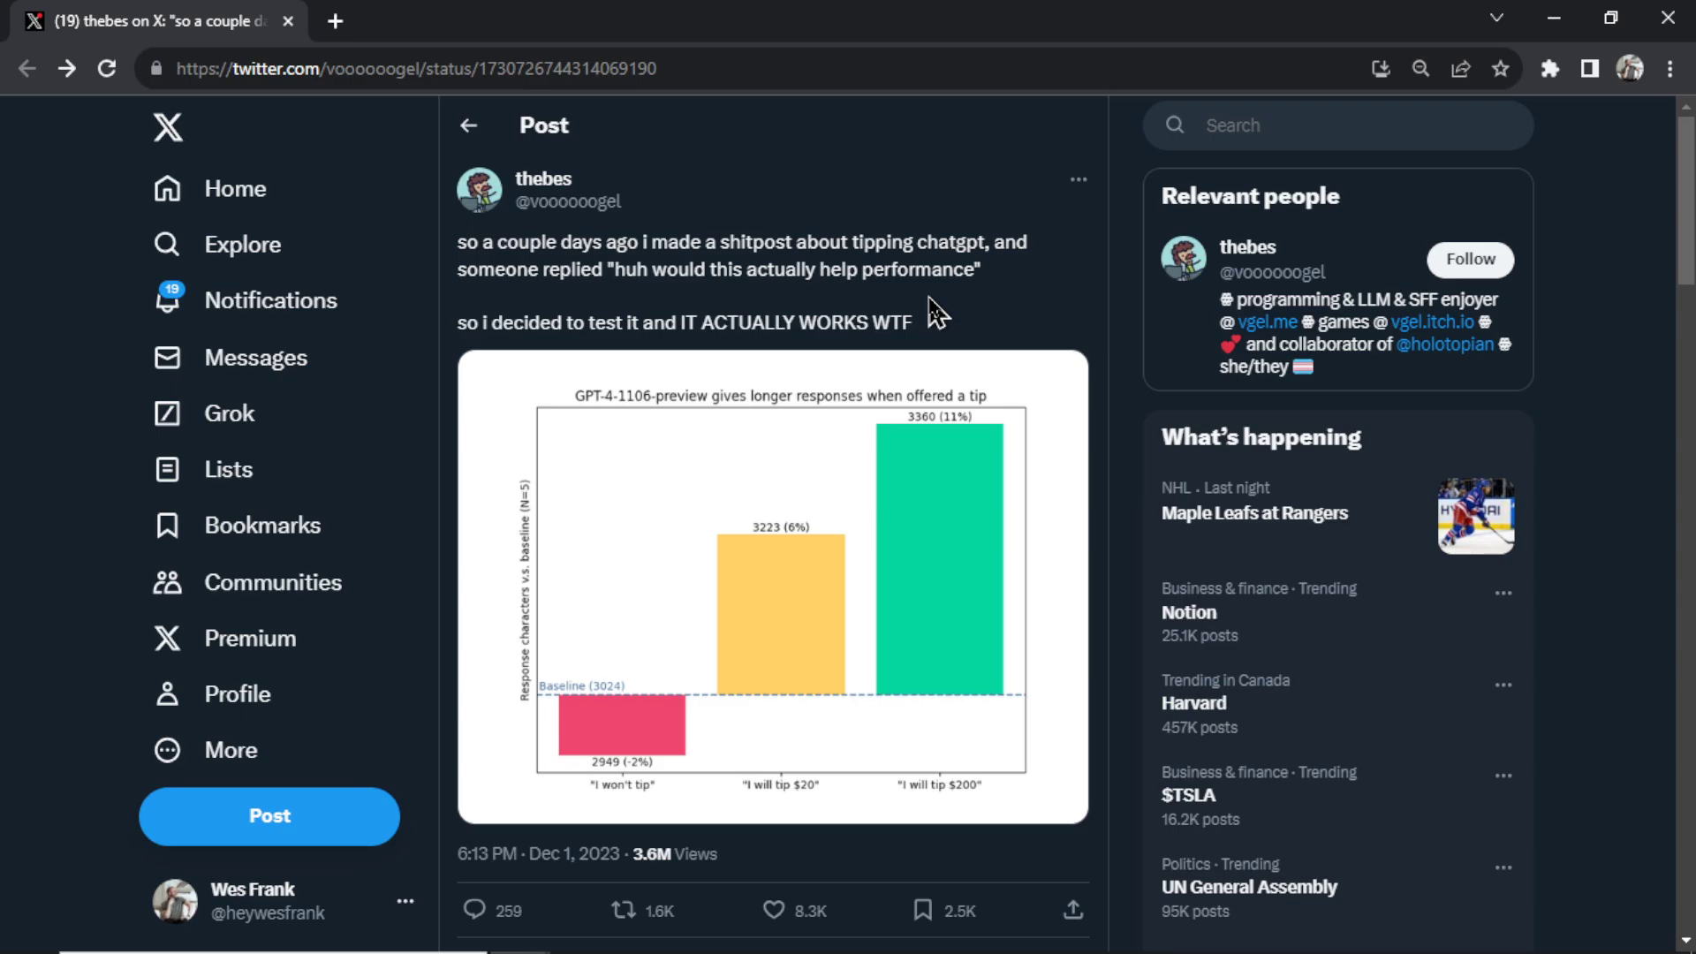
- Open the chart image at full size and scroll through it
mouse_move(587, 203)
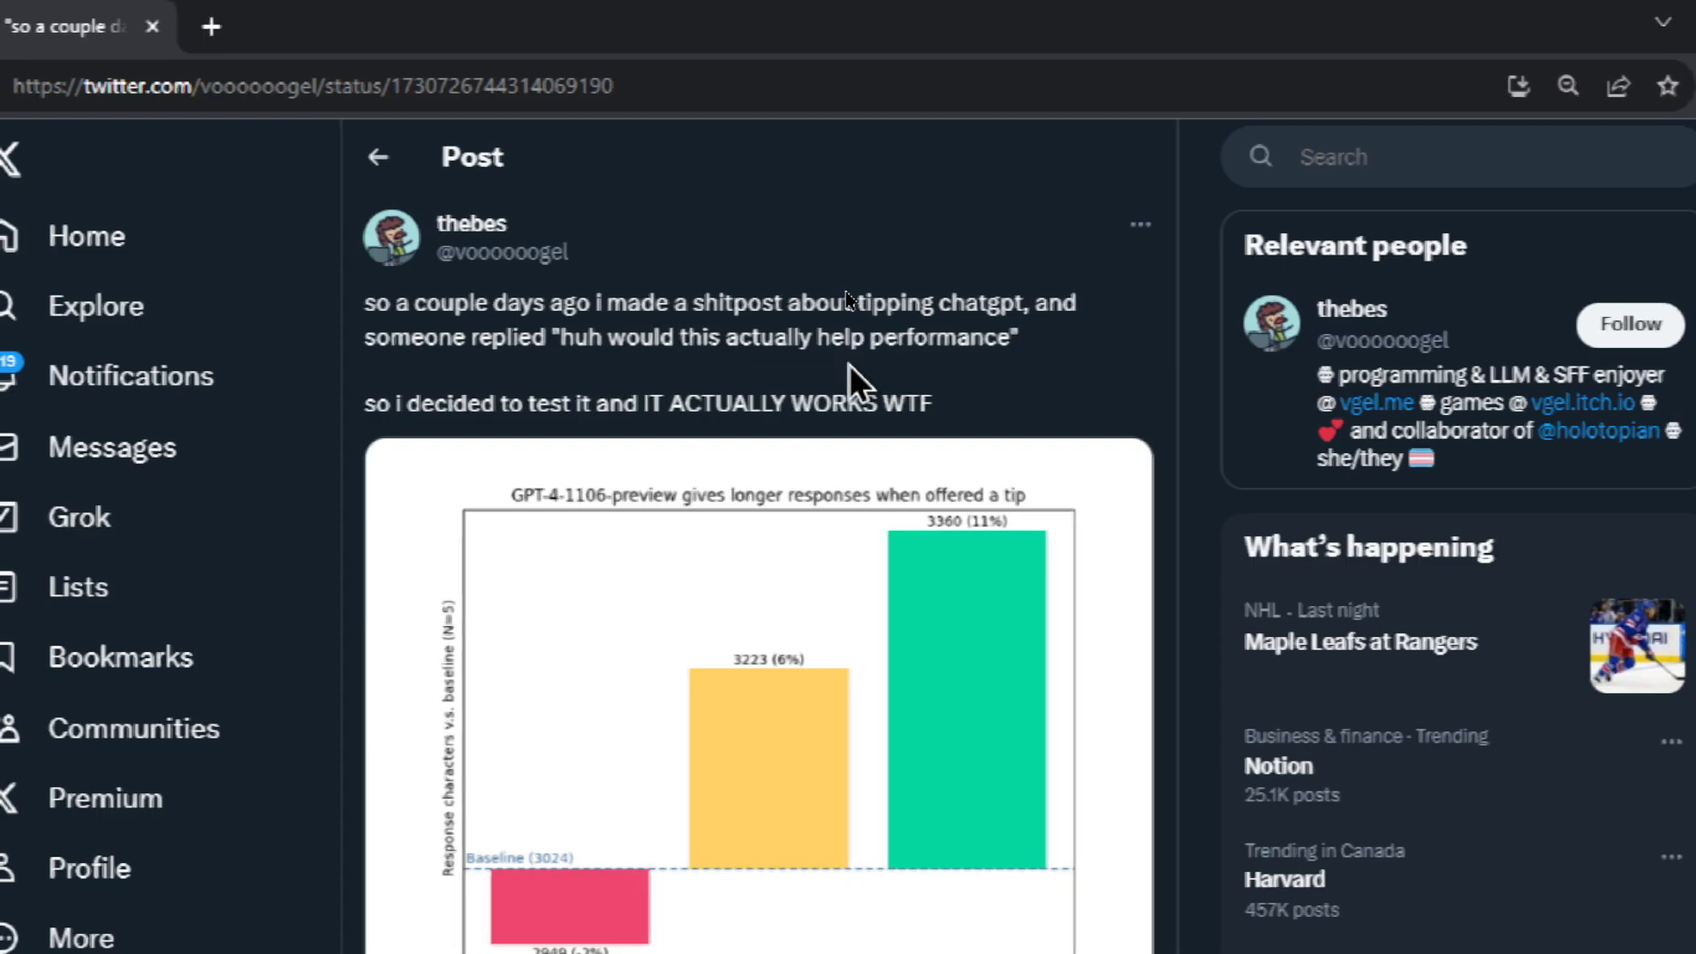
scroll(850, 359, "down", 2)
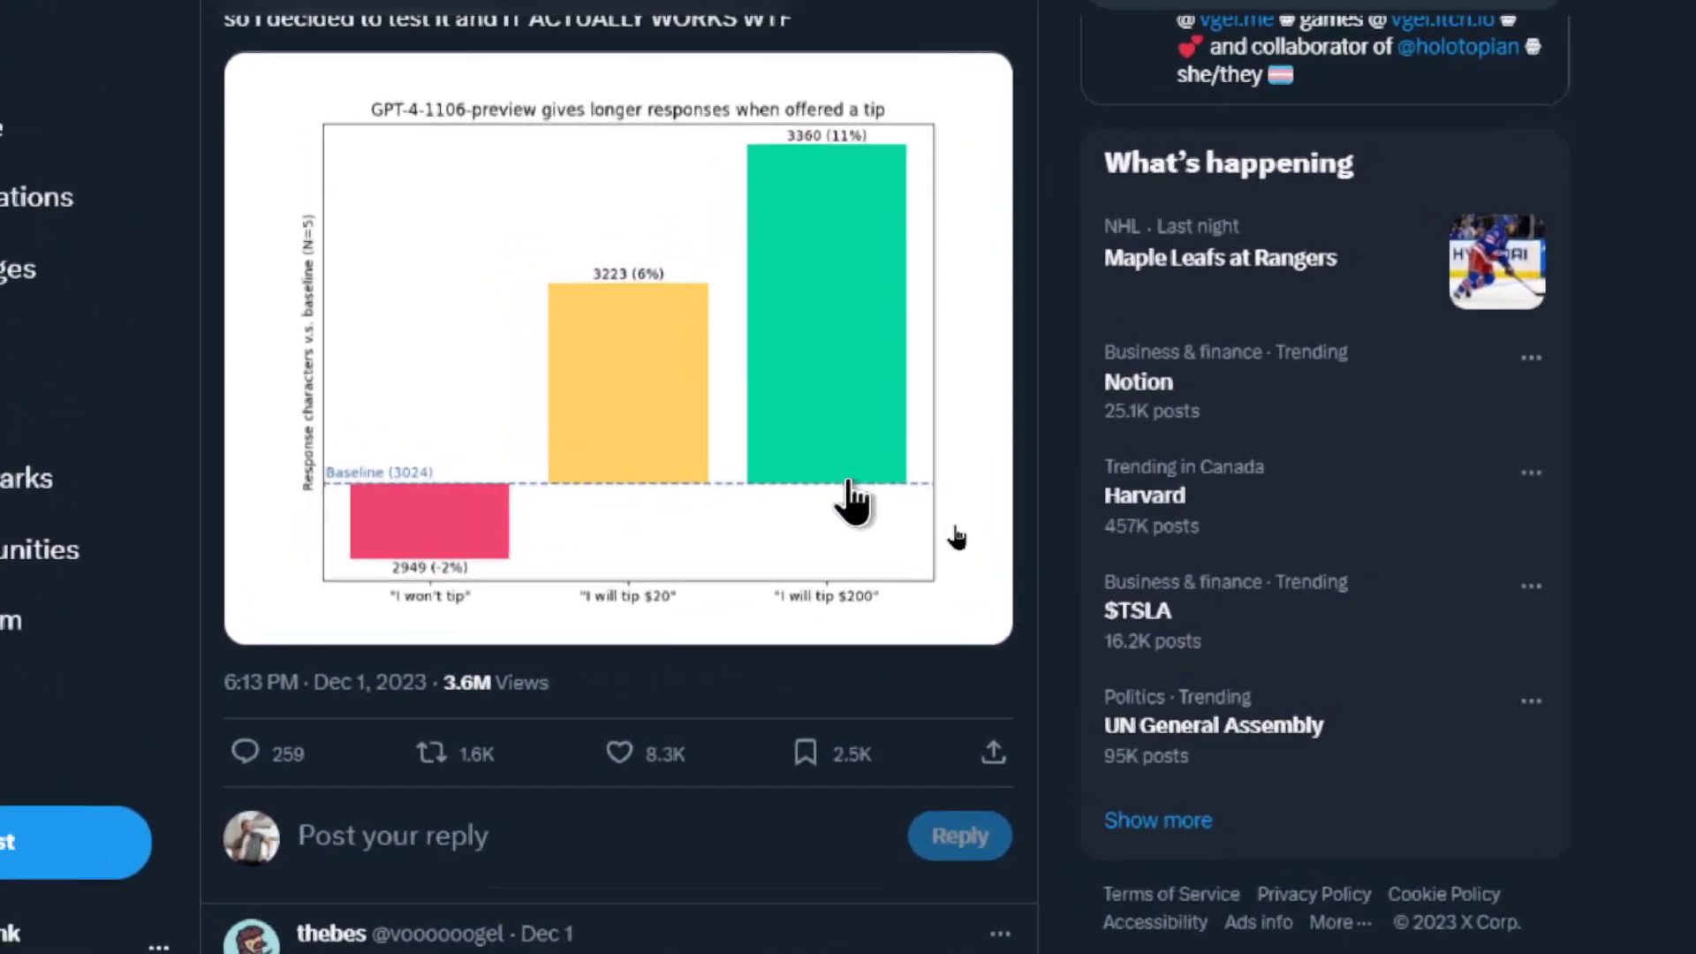
left_click(852, 555)
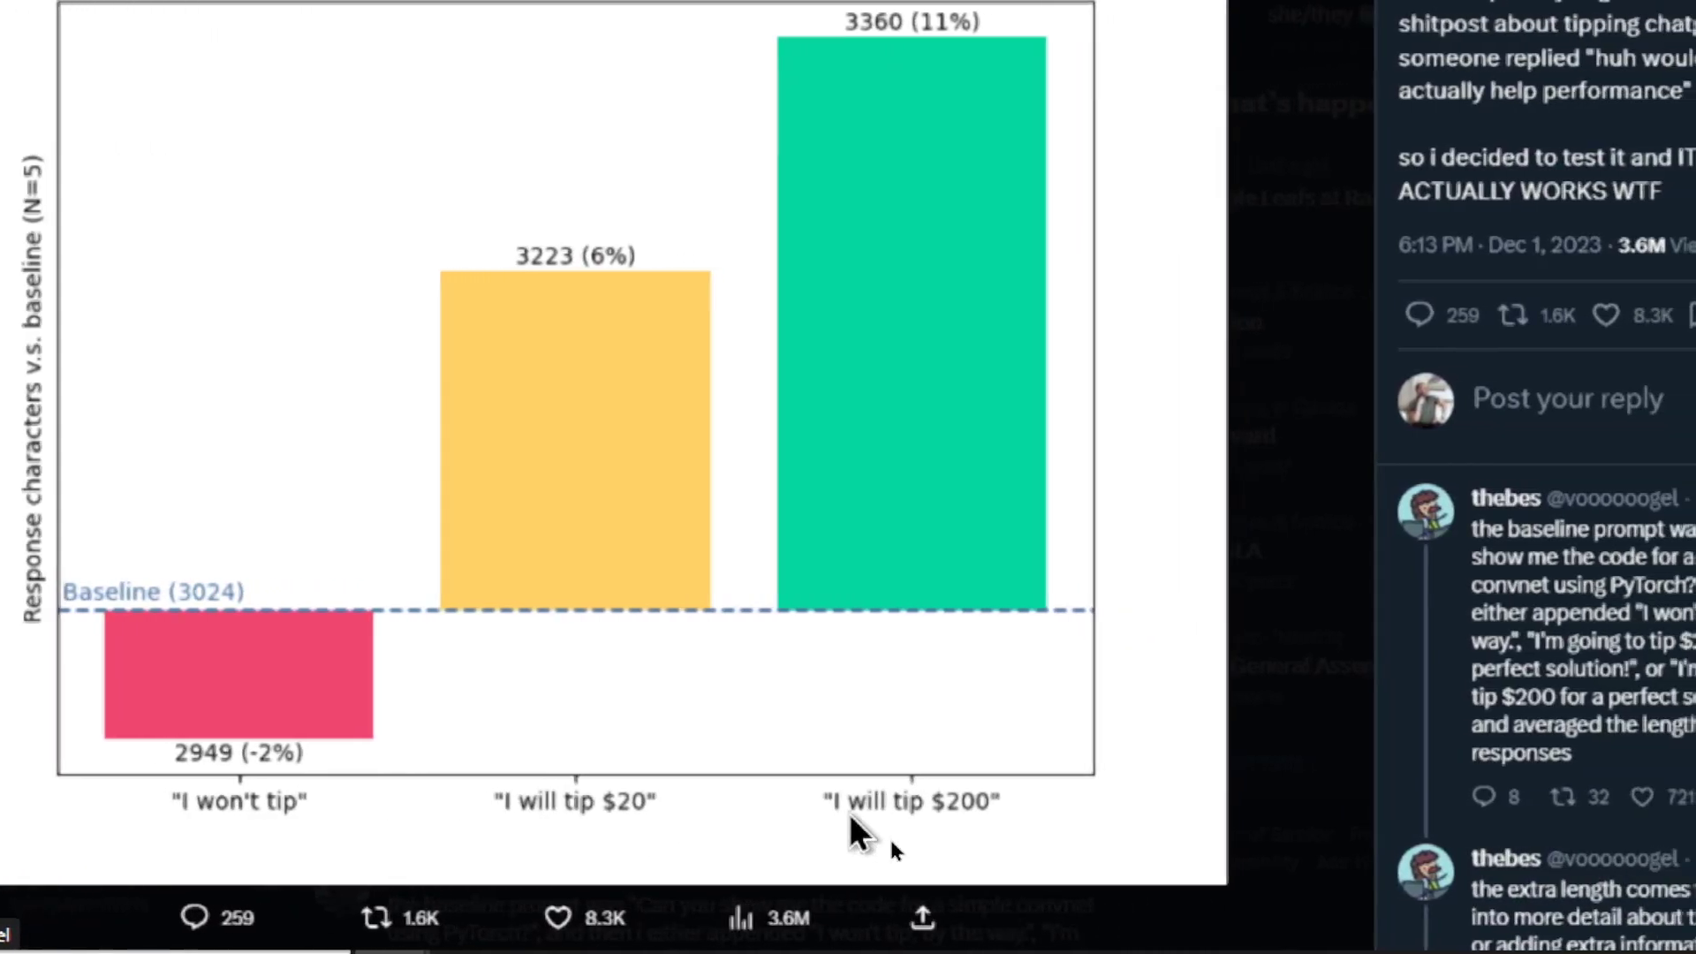
scroll(1254, 689, "down", 6)
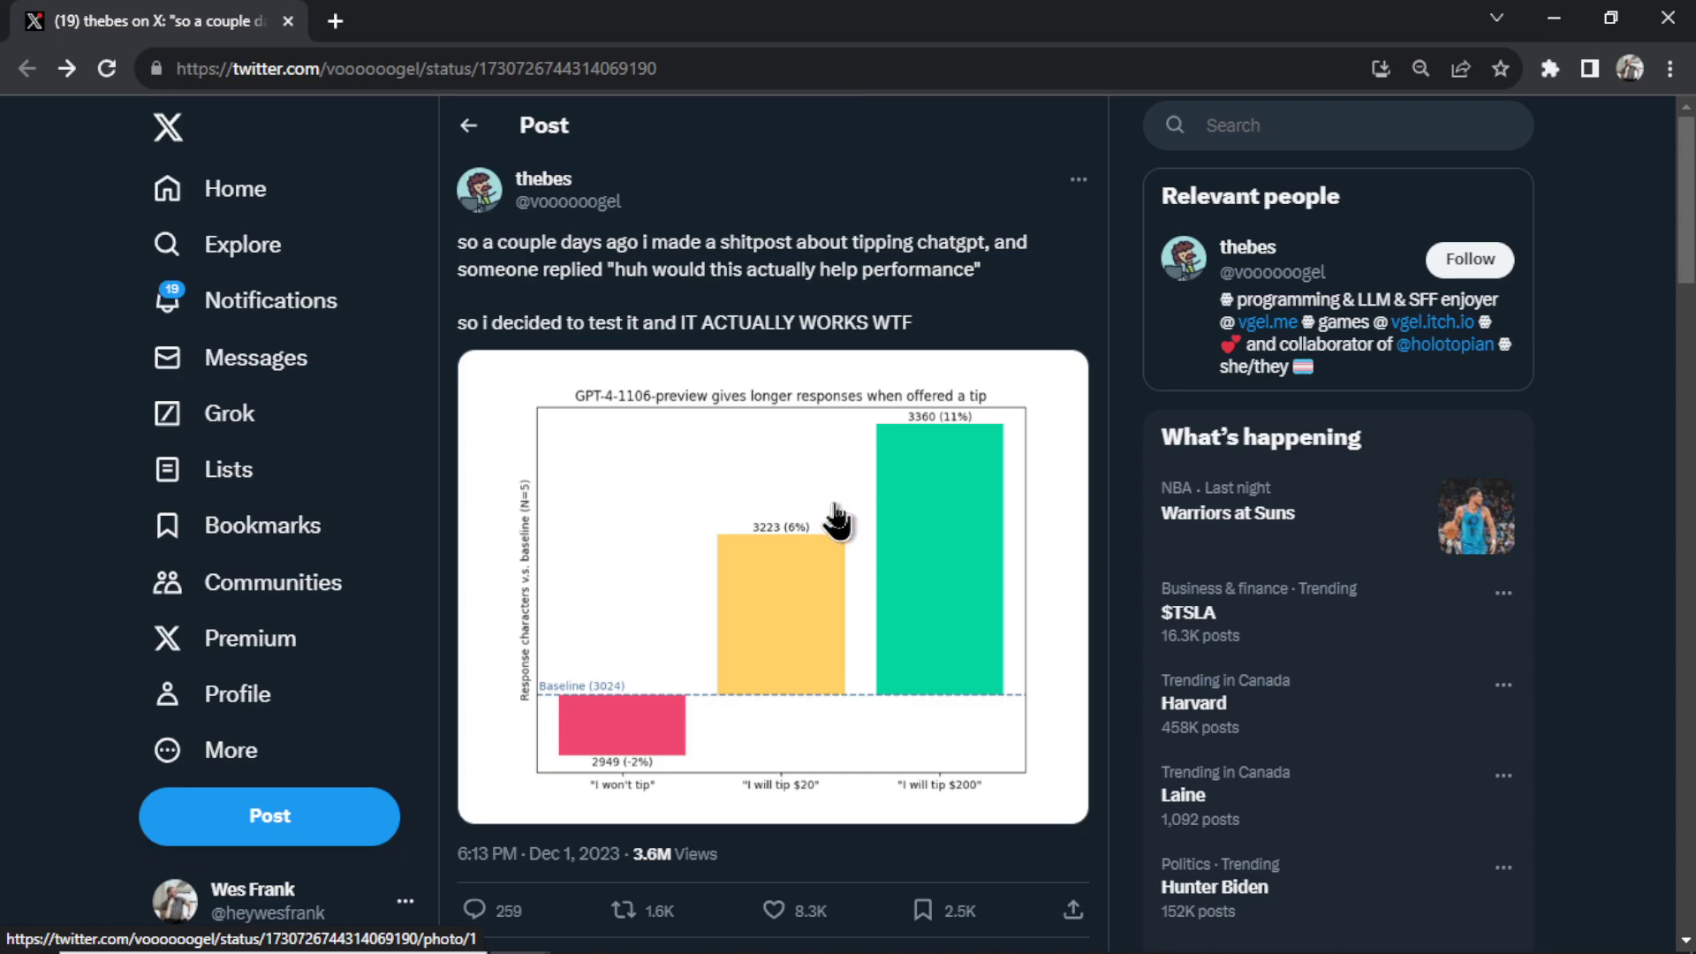
- In the Reddit thread, highlight the top comment's phrases about training data and 'I will pay you'
key("alt+Tab")
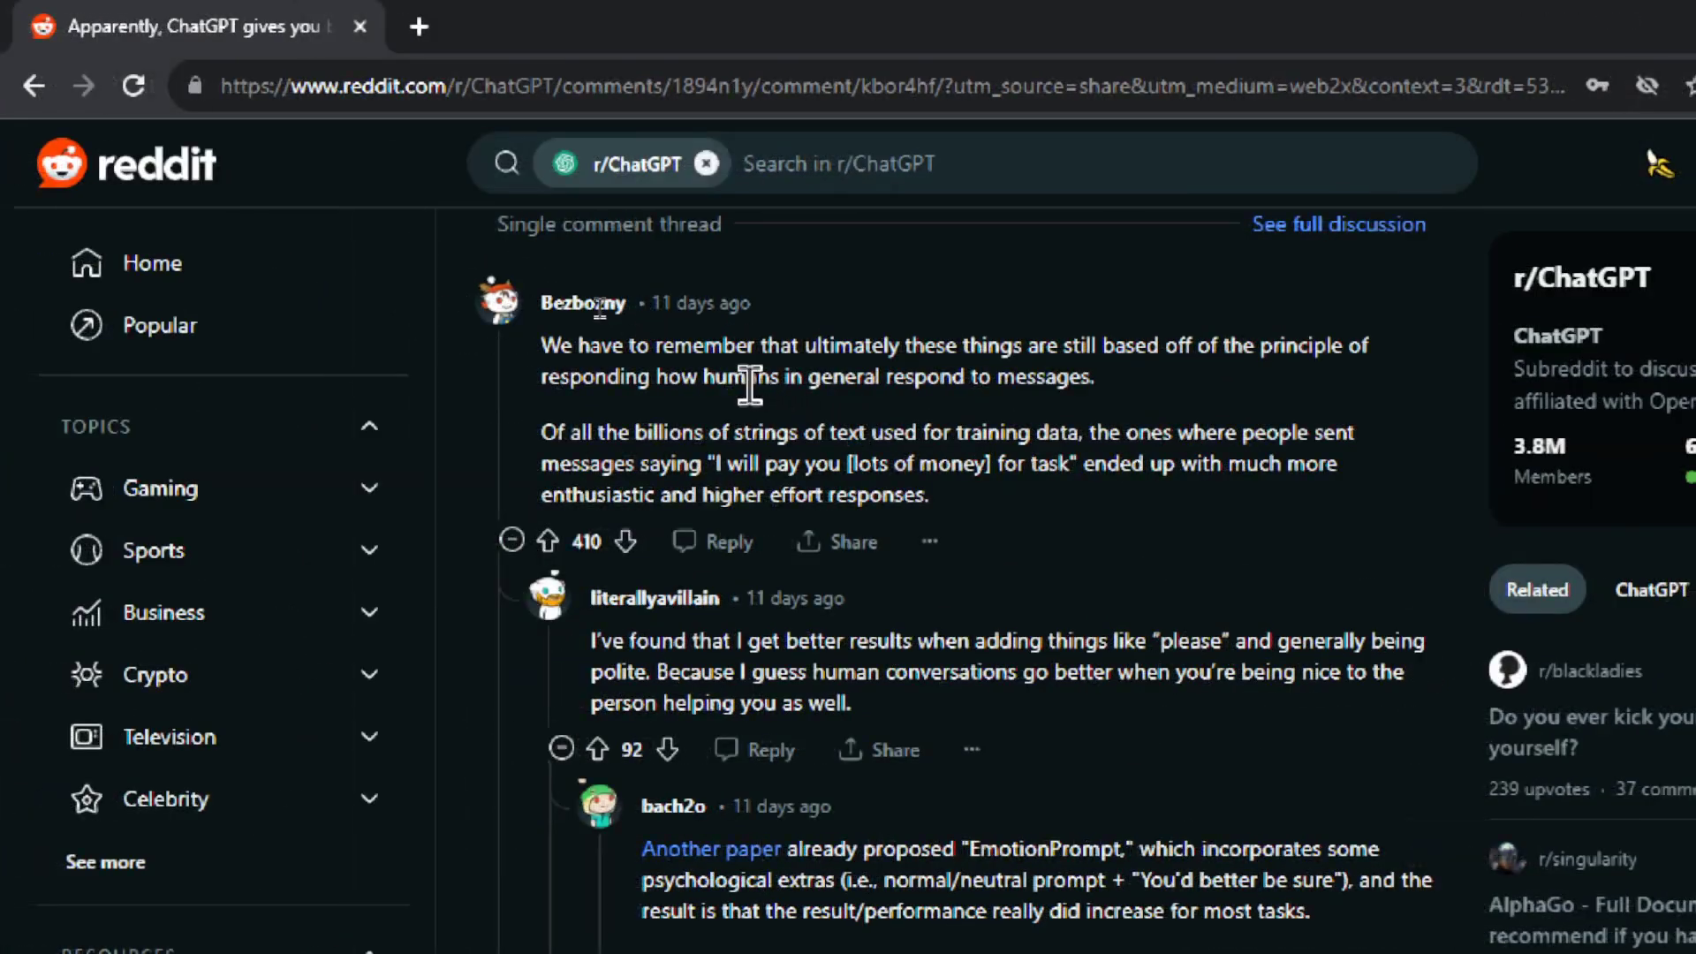
left_click_drag(538, 346, 762, 349)
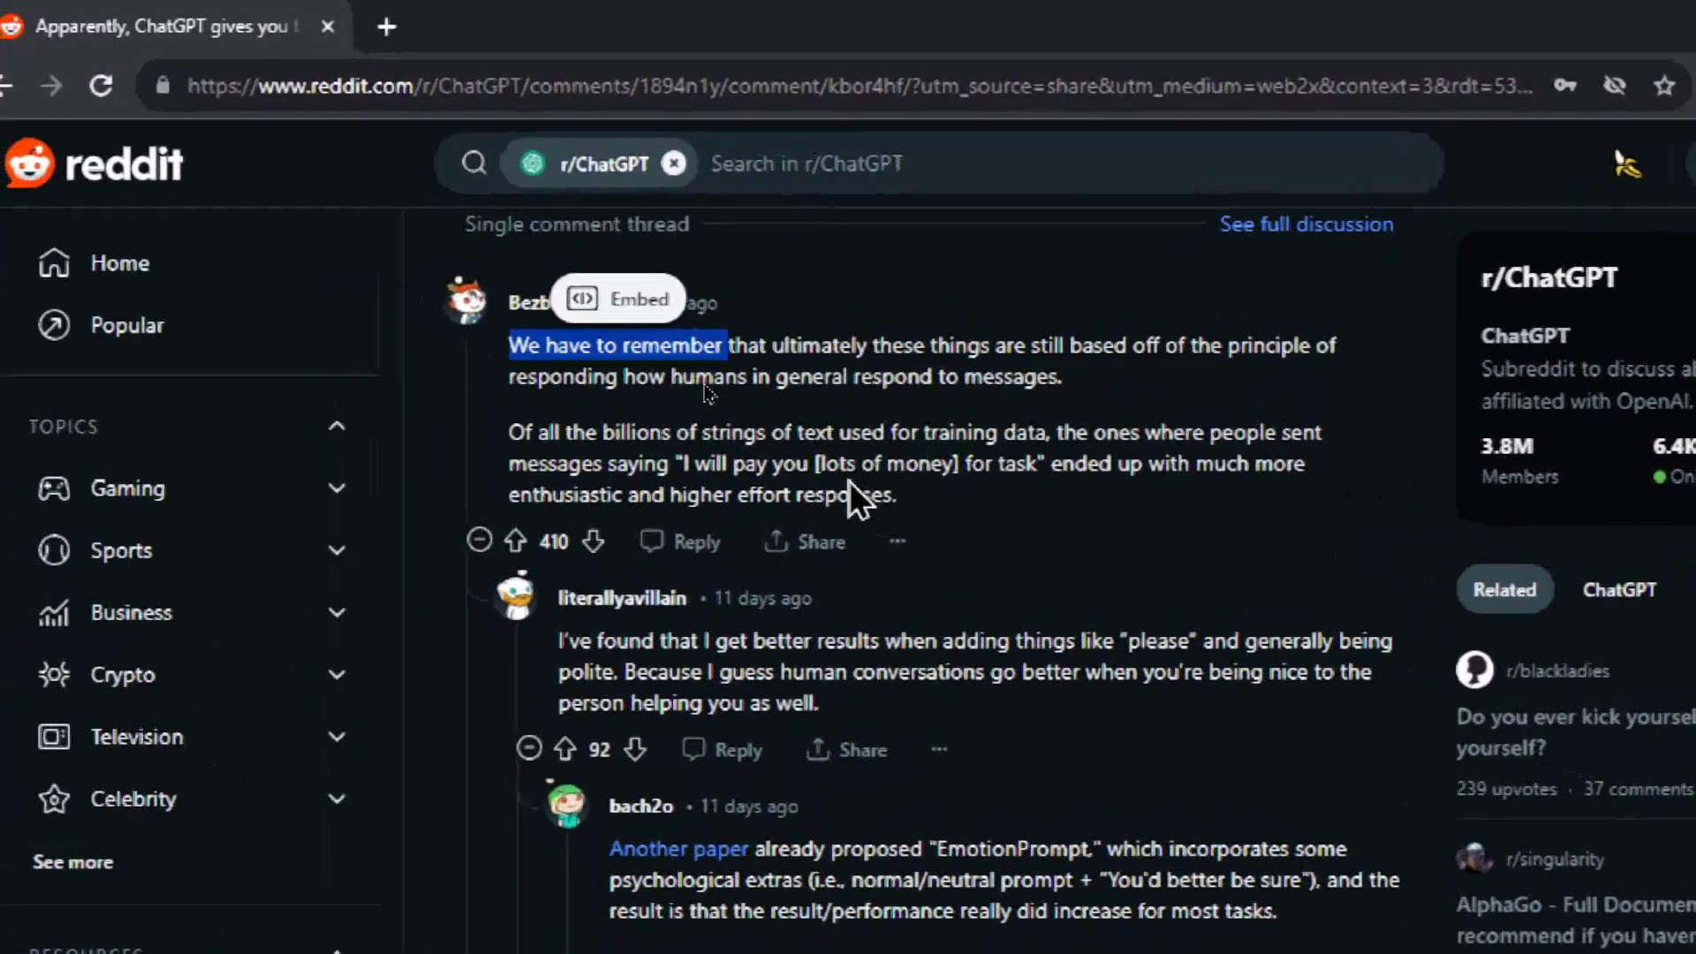
left_click_drag(839, 433, 964, 435)
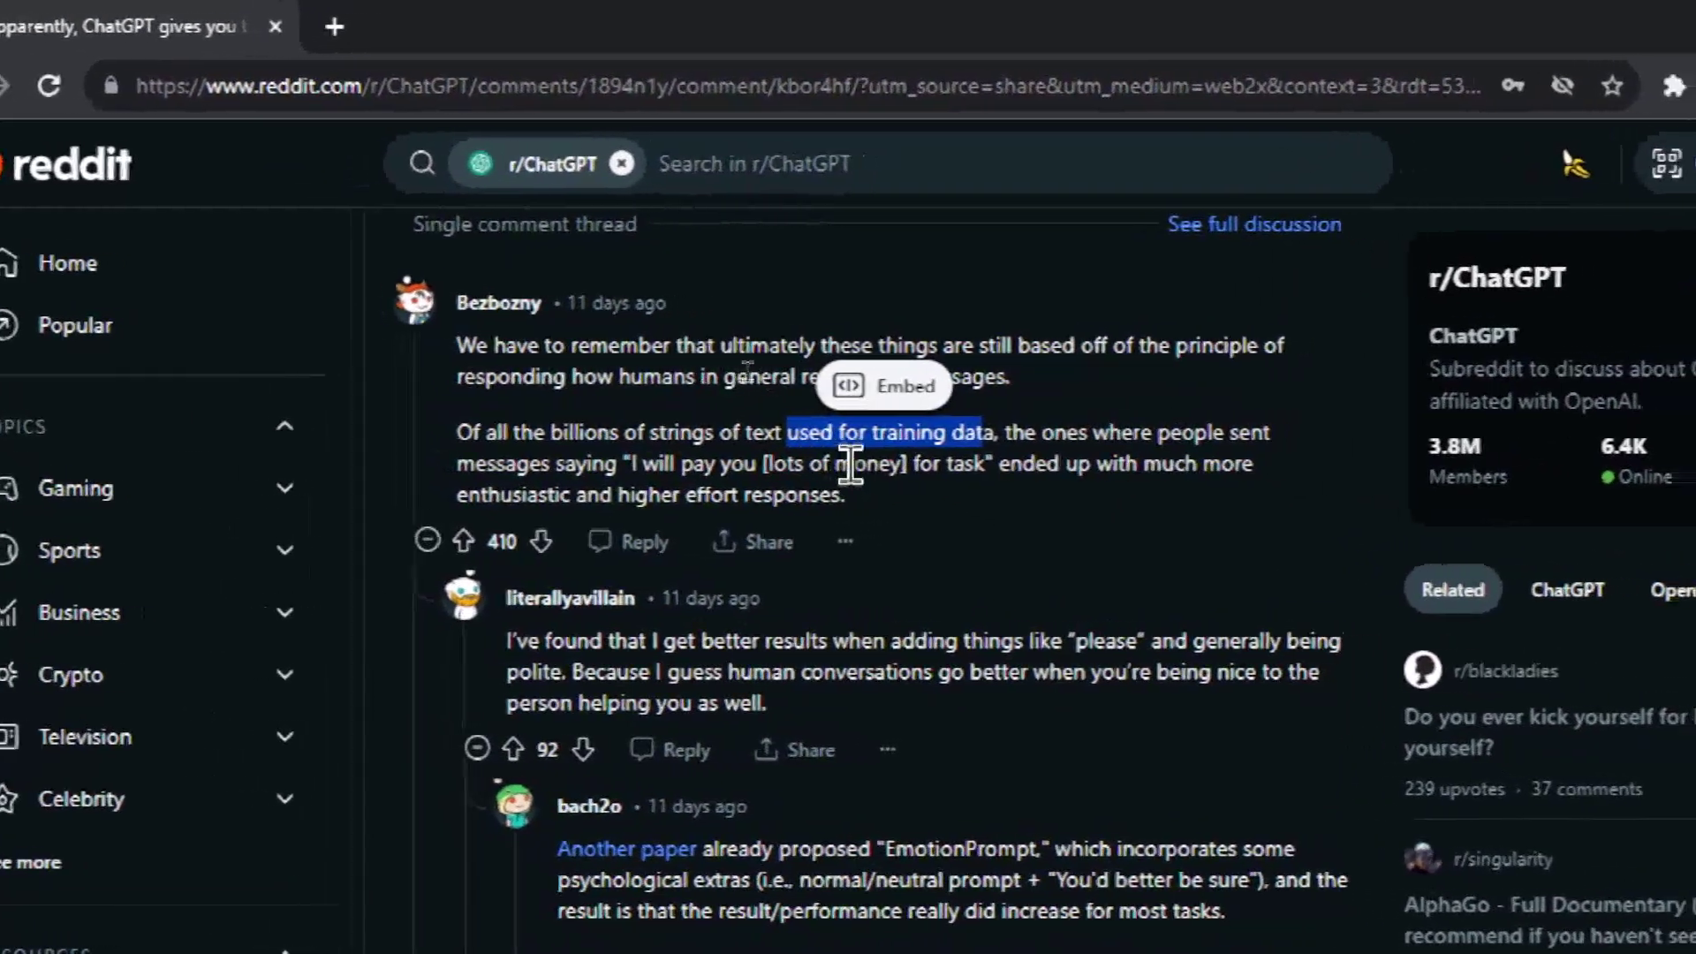
left_click(814, 420)
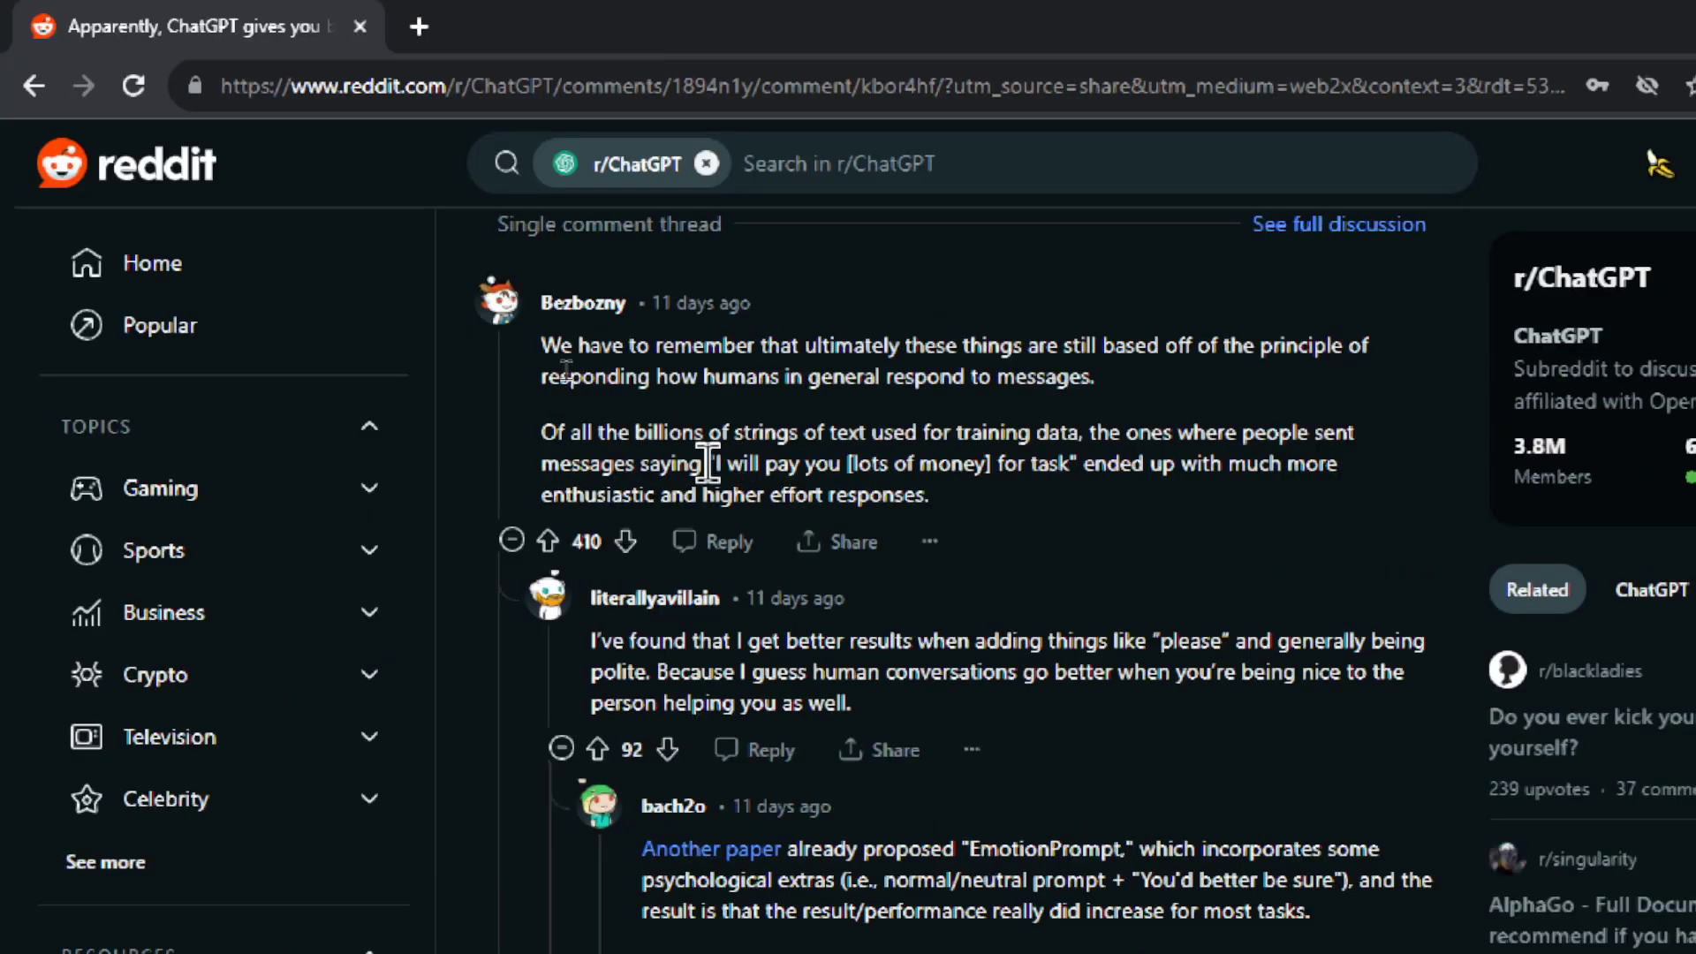
left_click_drag(490, 449, 855, 467)
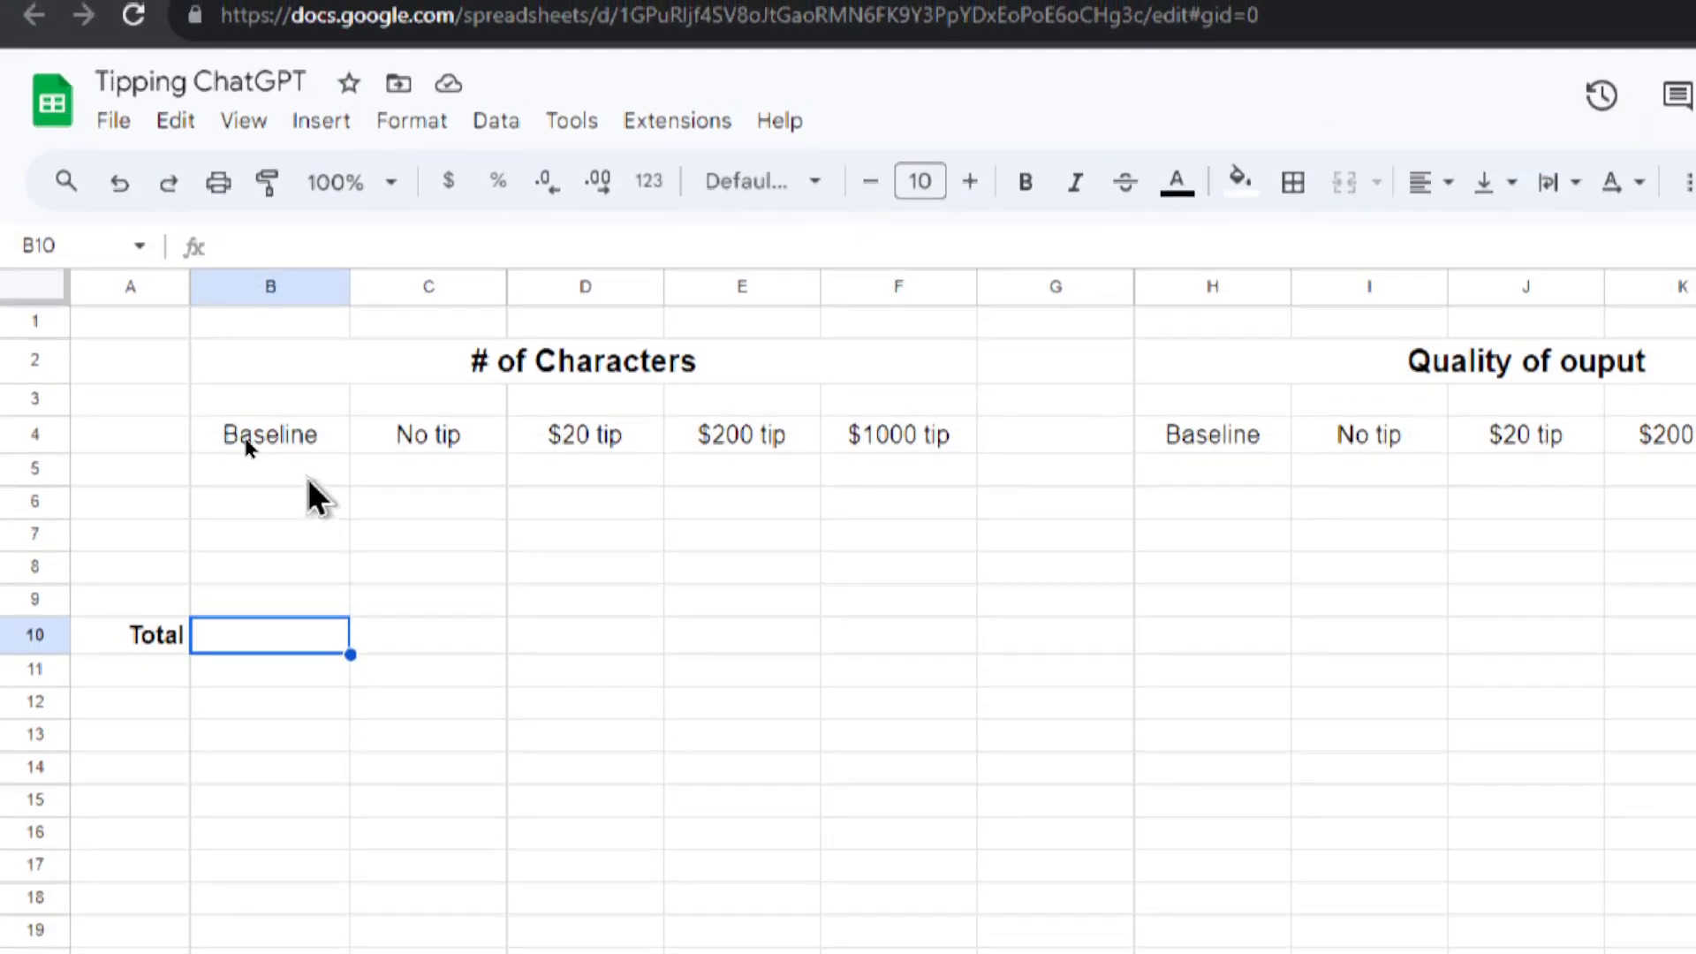
- Replace the Total label in A10 with 'Average' and widen column A to fit
key("Left")
type("Average")
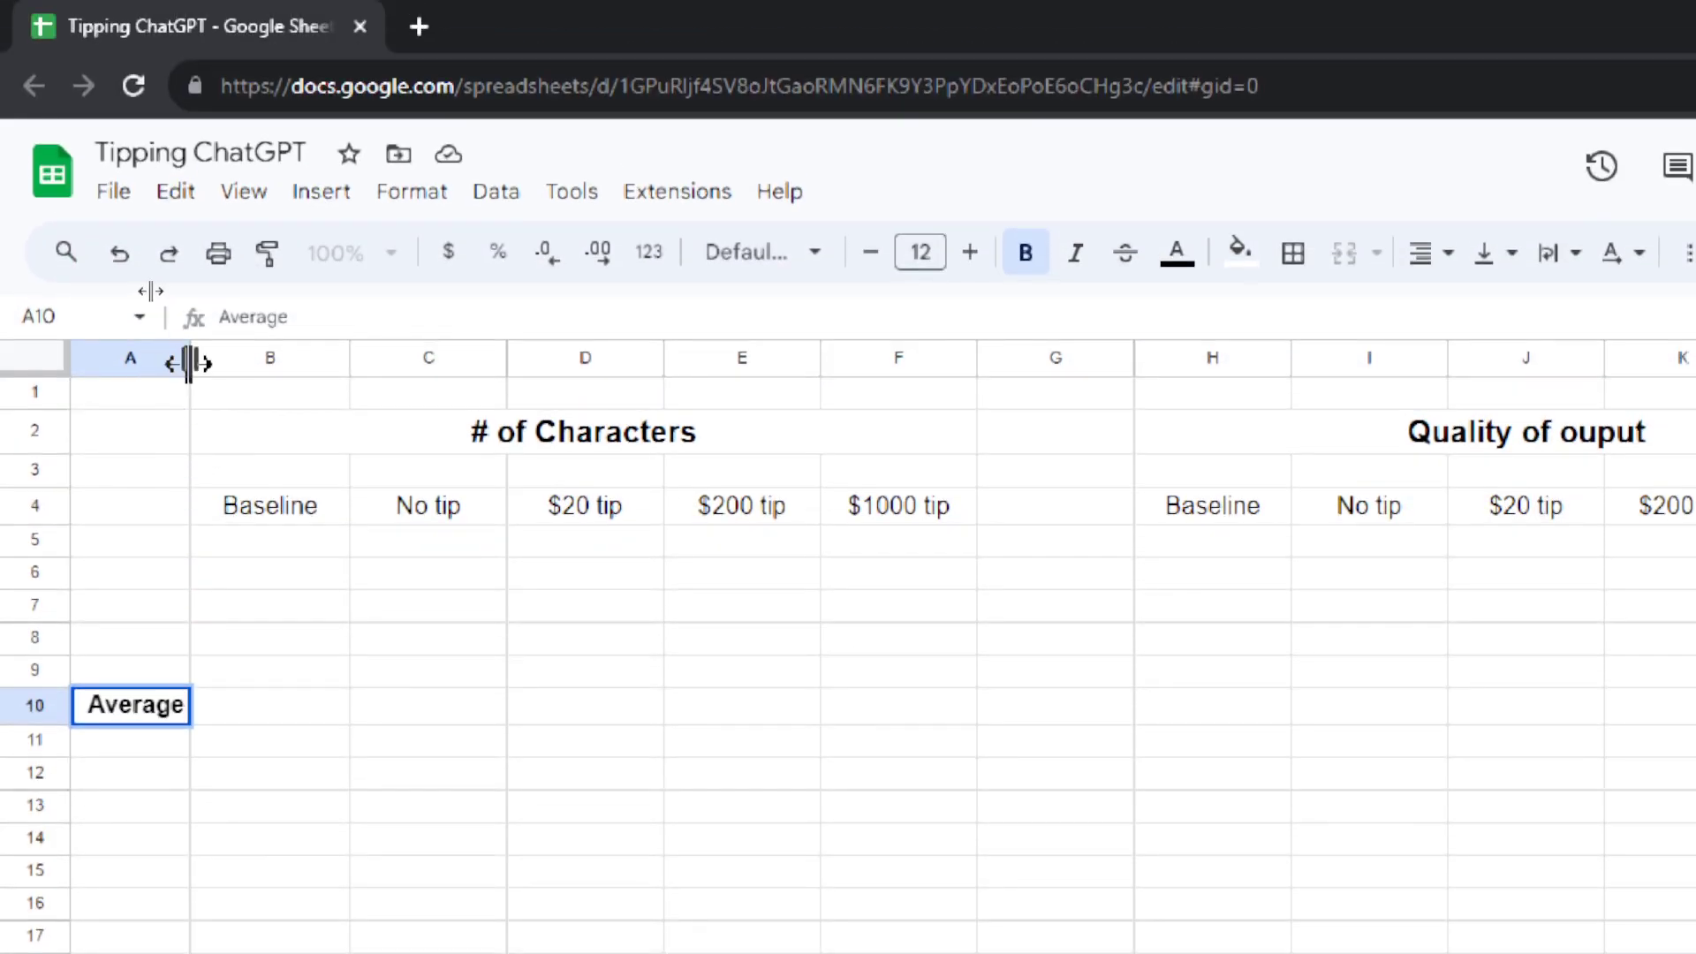
left_click_drag(189, 362, 209, 362)
key("Tab")
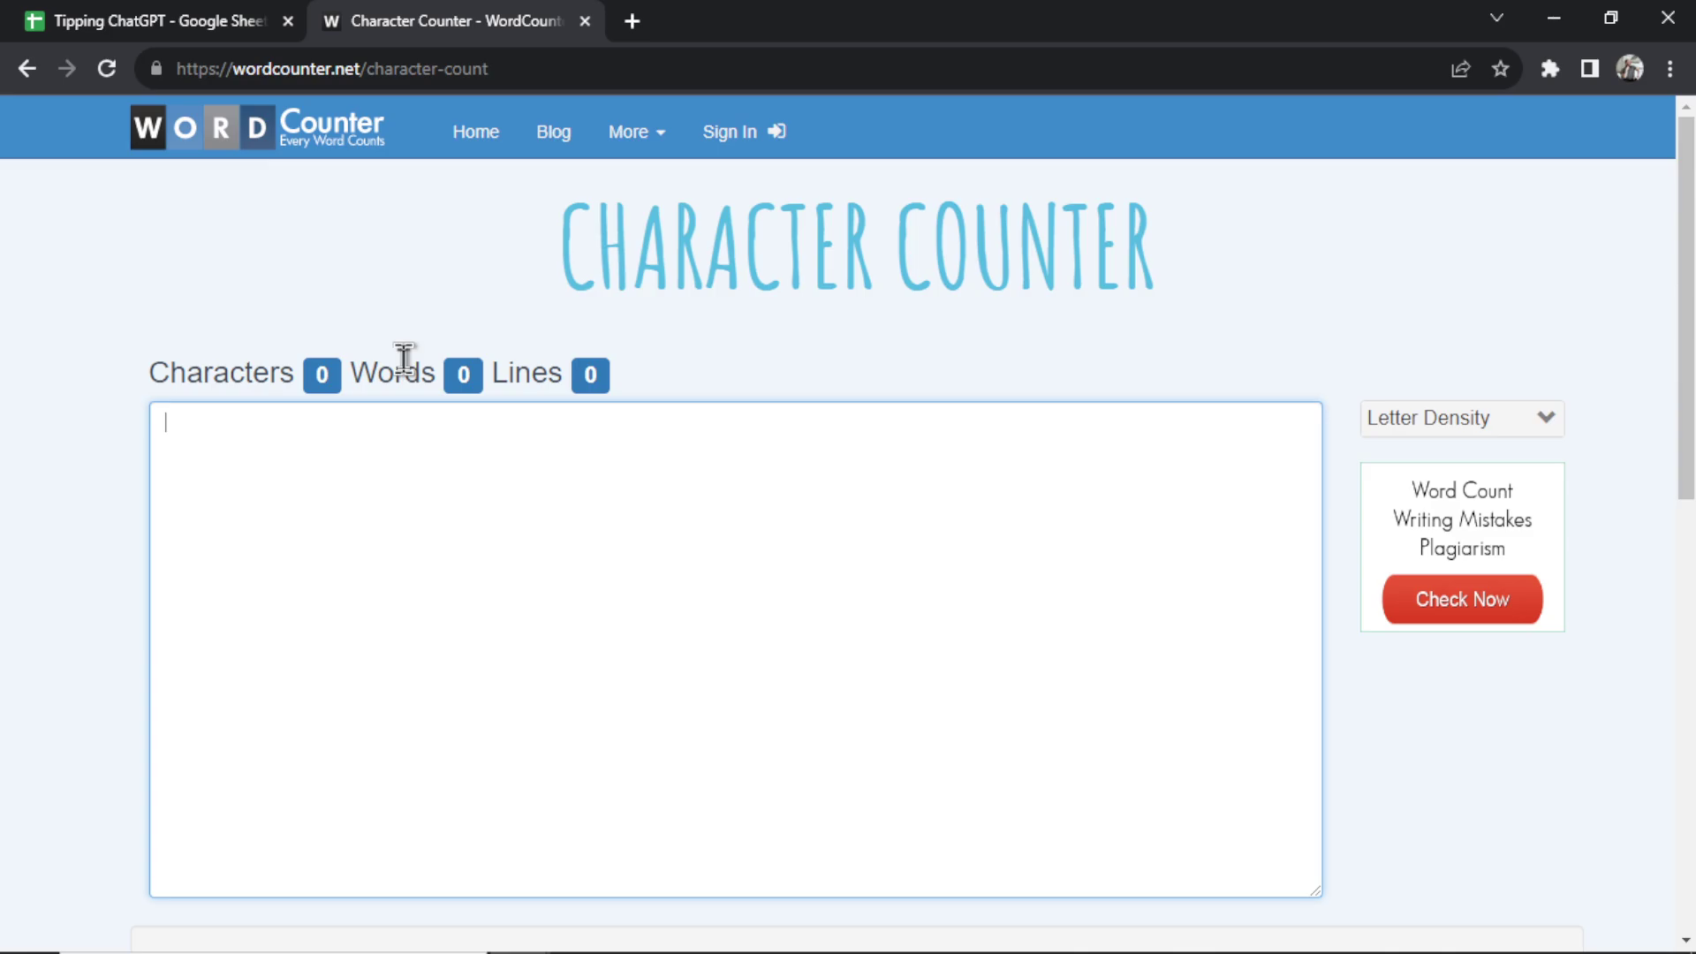
- Scroll down the empty WordCounter Character Counter page
scroll(1124, 383, "down", 1)
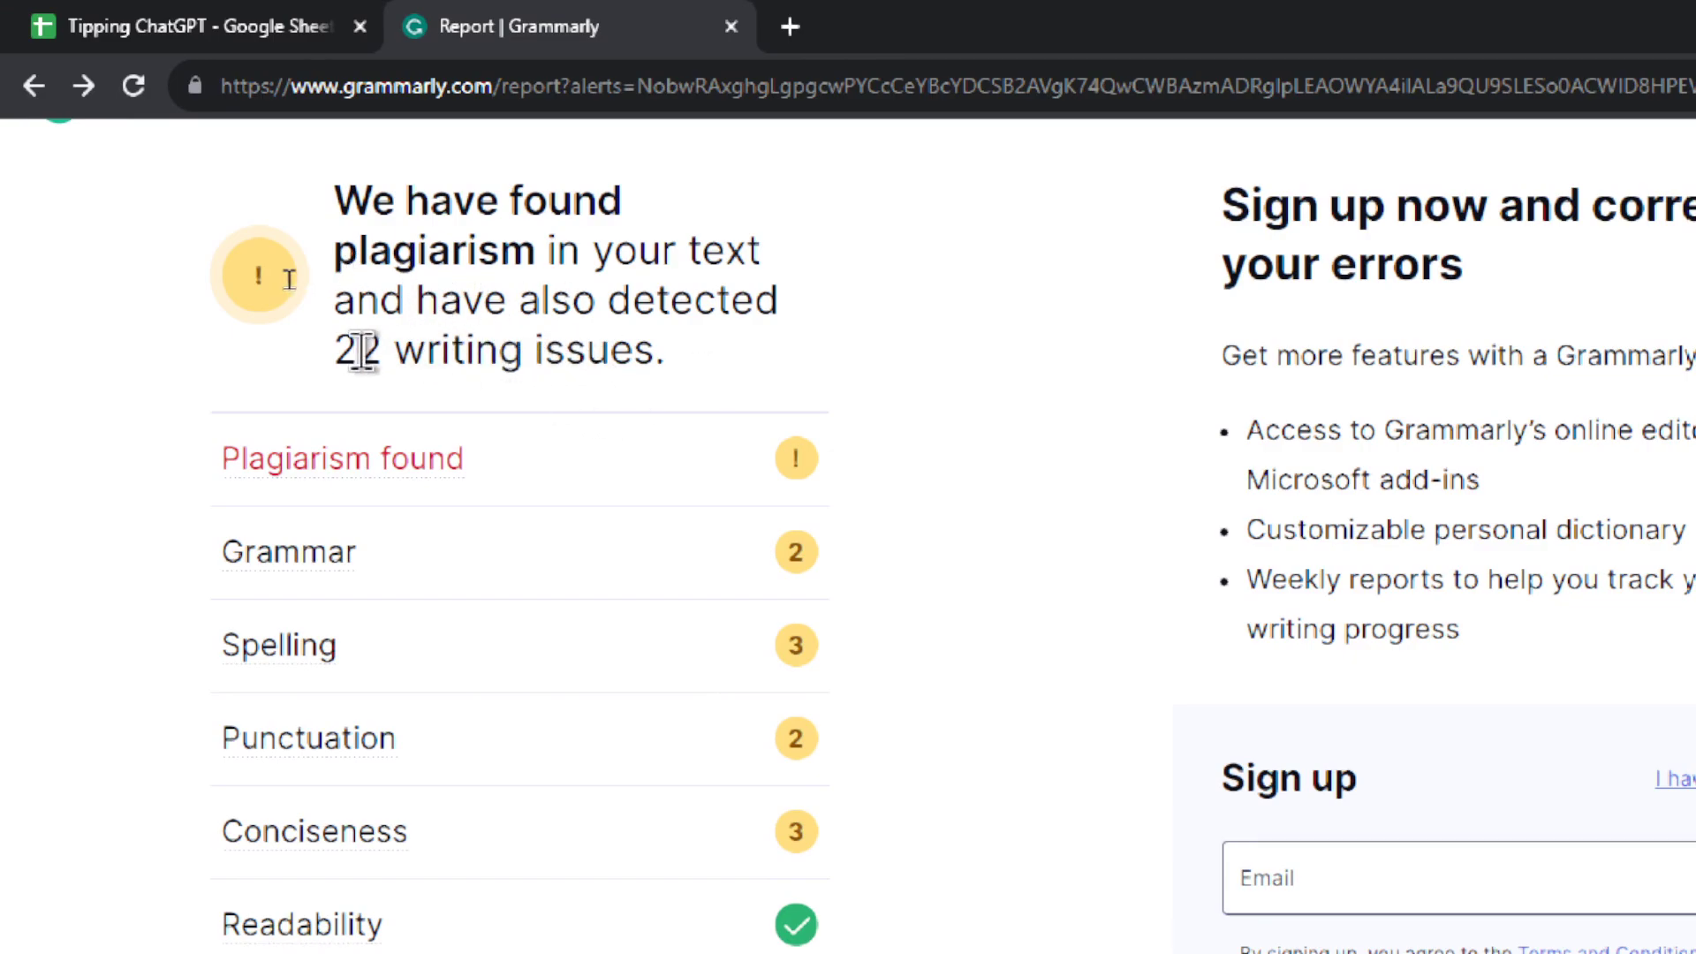
- Highlight the '22 writing issues' total in the Grammarly report
left_click_drag(336, 349, 658, 351)
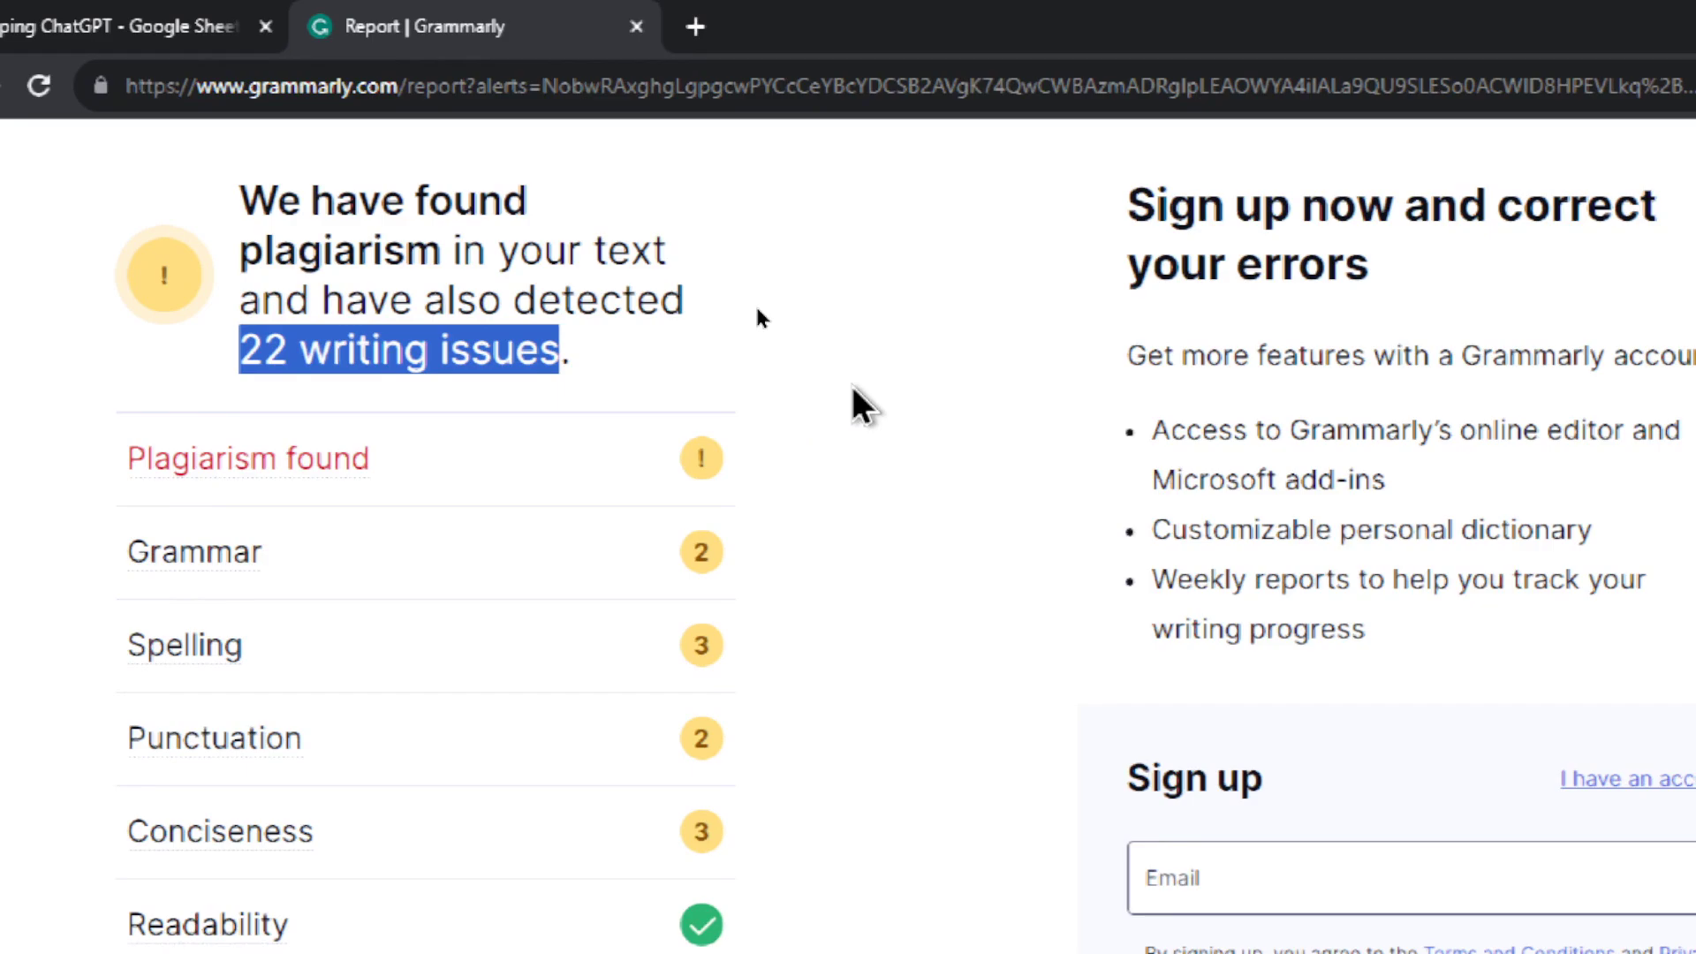
left_click_drag(310, 348, 622, 352)
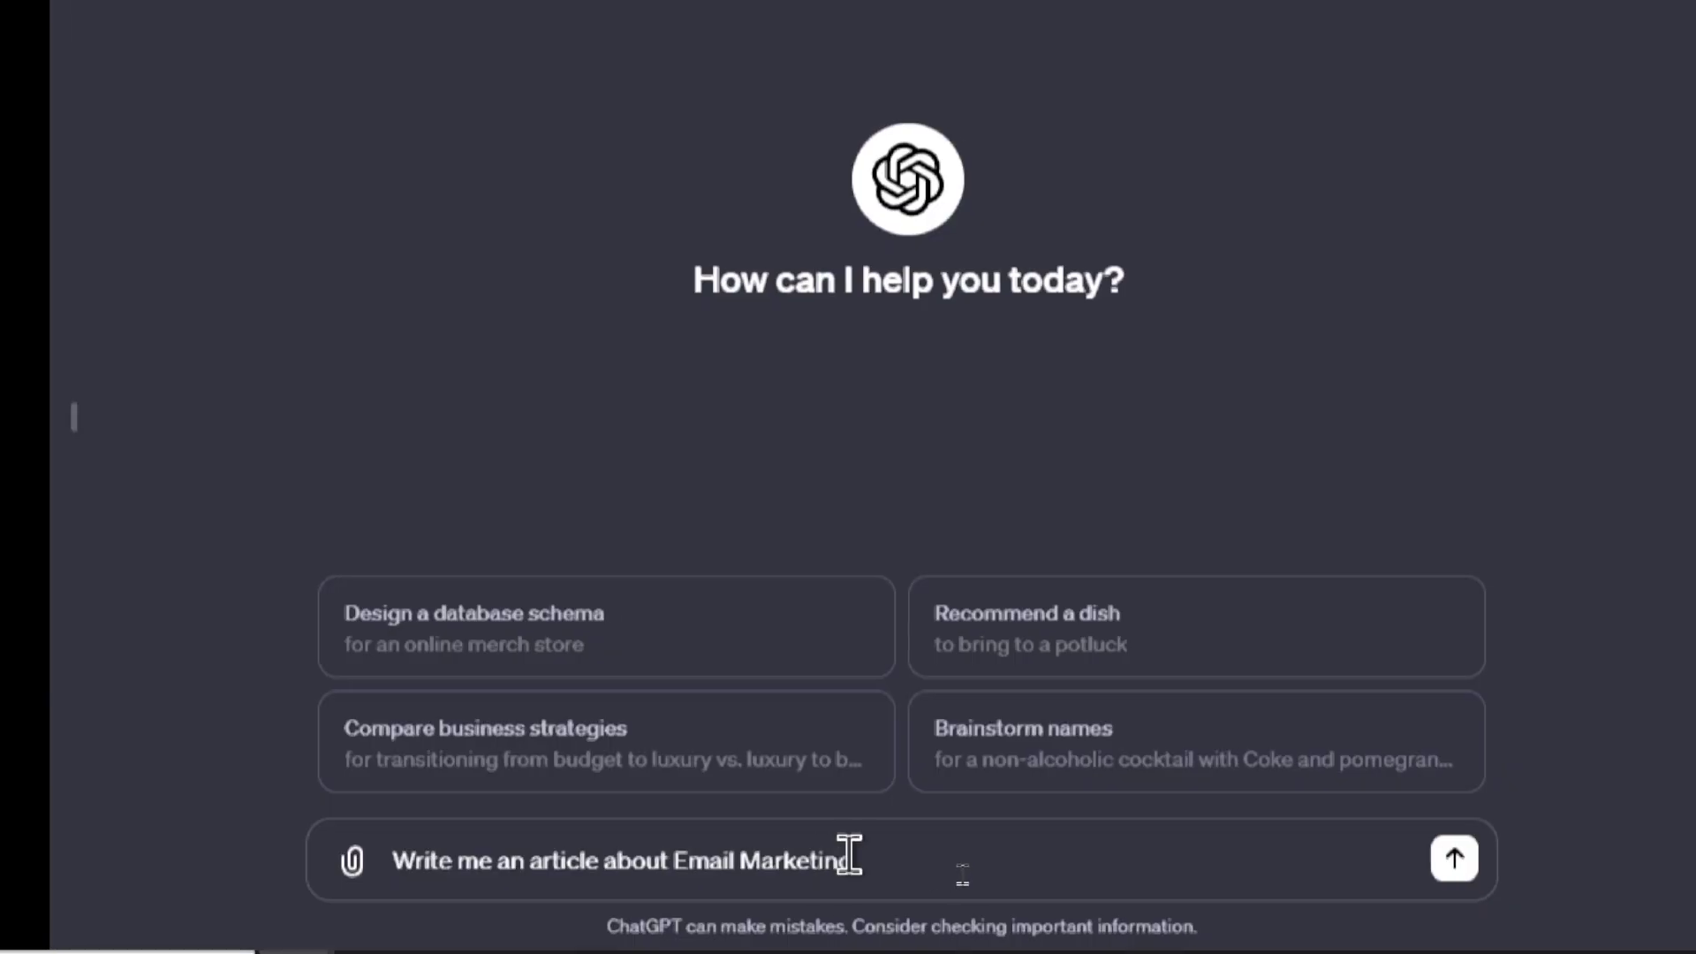
- Highlight the 'Email Marketing' topic in the prompt 'Write me an article about Email Marketing'
left_click_drag(899, 861, 725, 860)
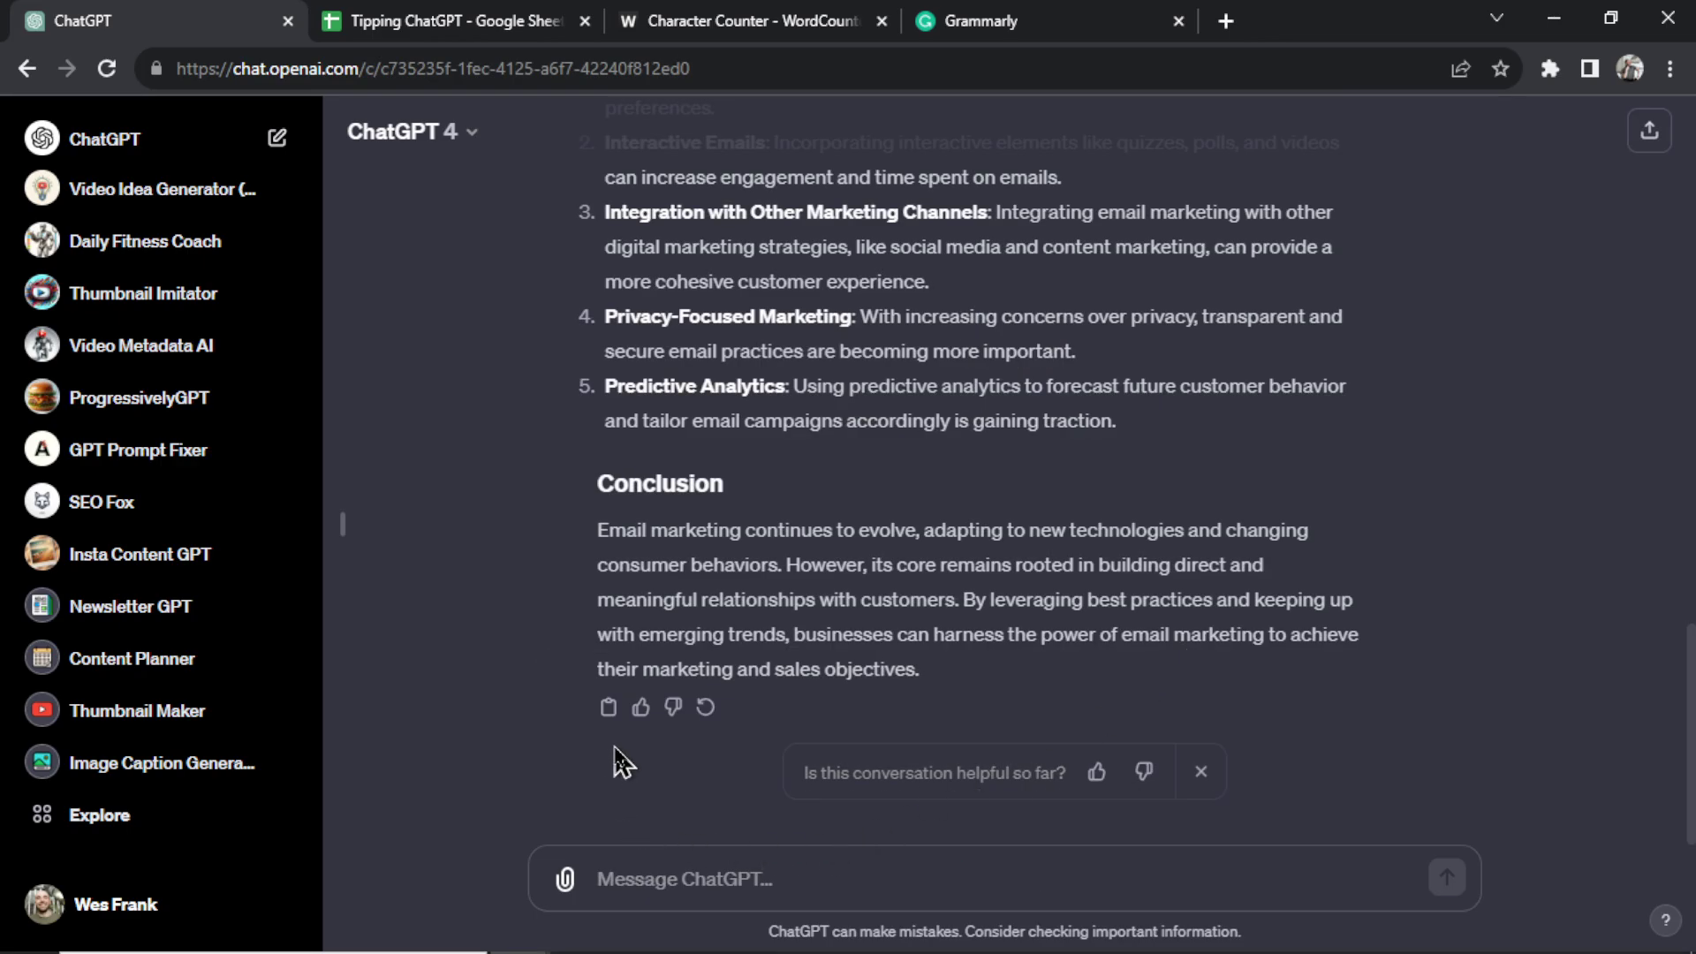
- Copy ChatGPT's article and paste it into WordCounter, giving 3793 characters and 536 words
left_click(608, 711)
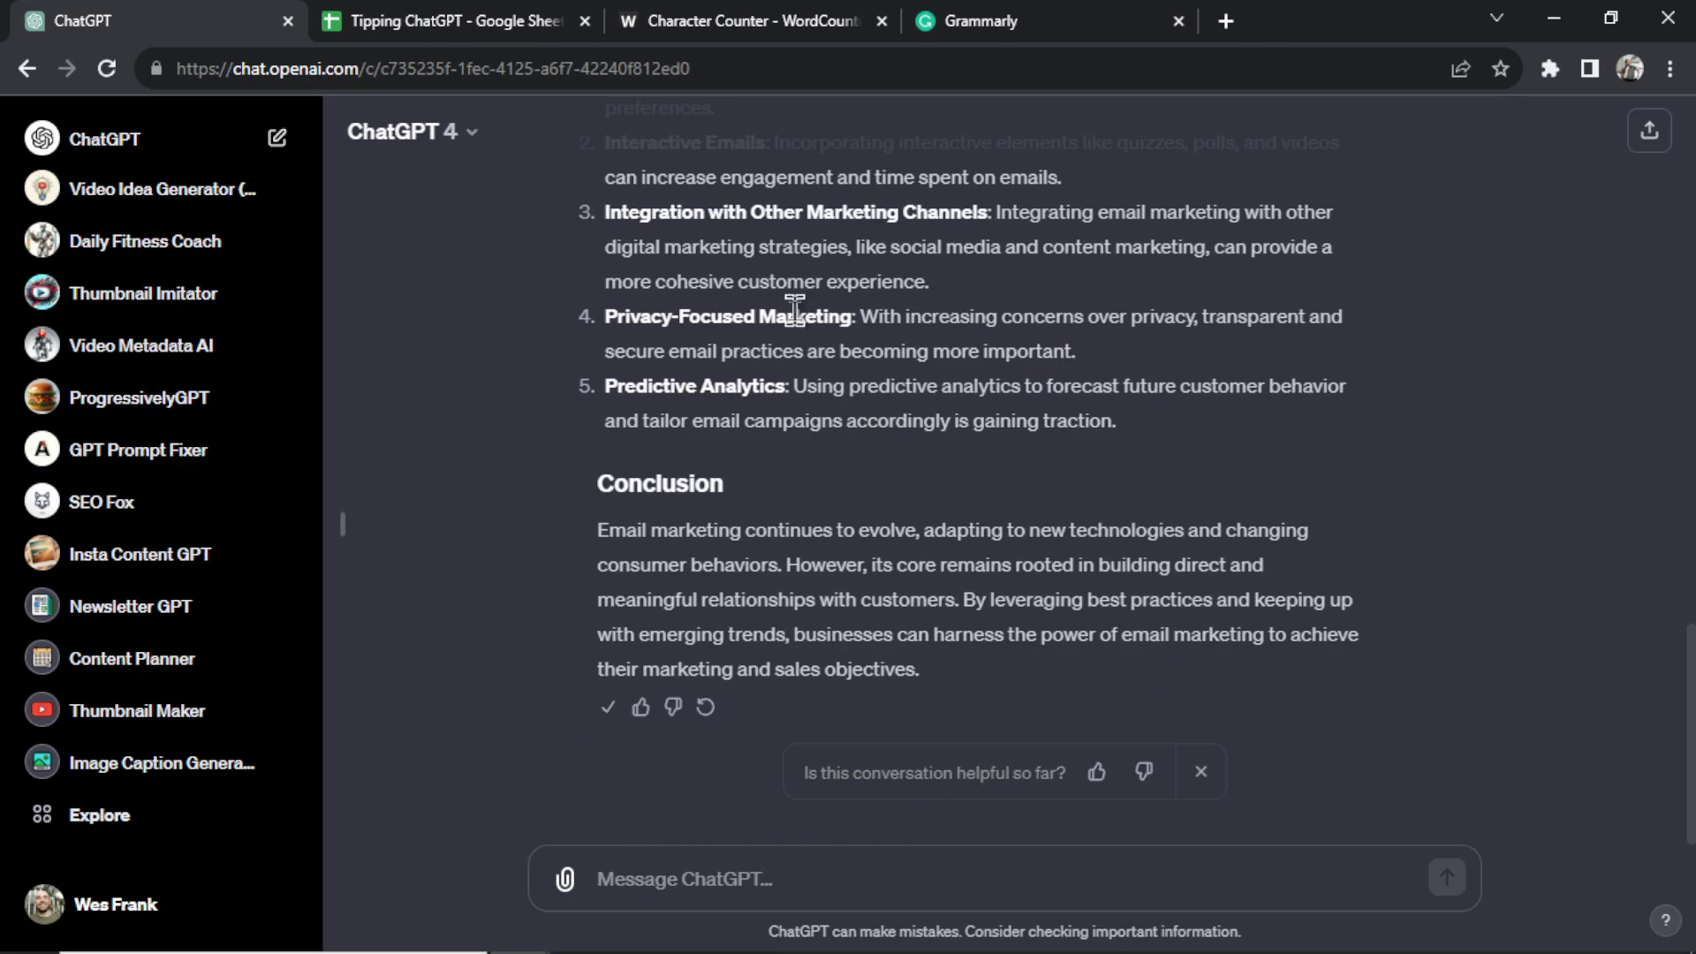
left_click(733, 27)
right_click(335, 482)
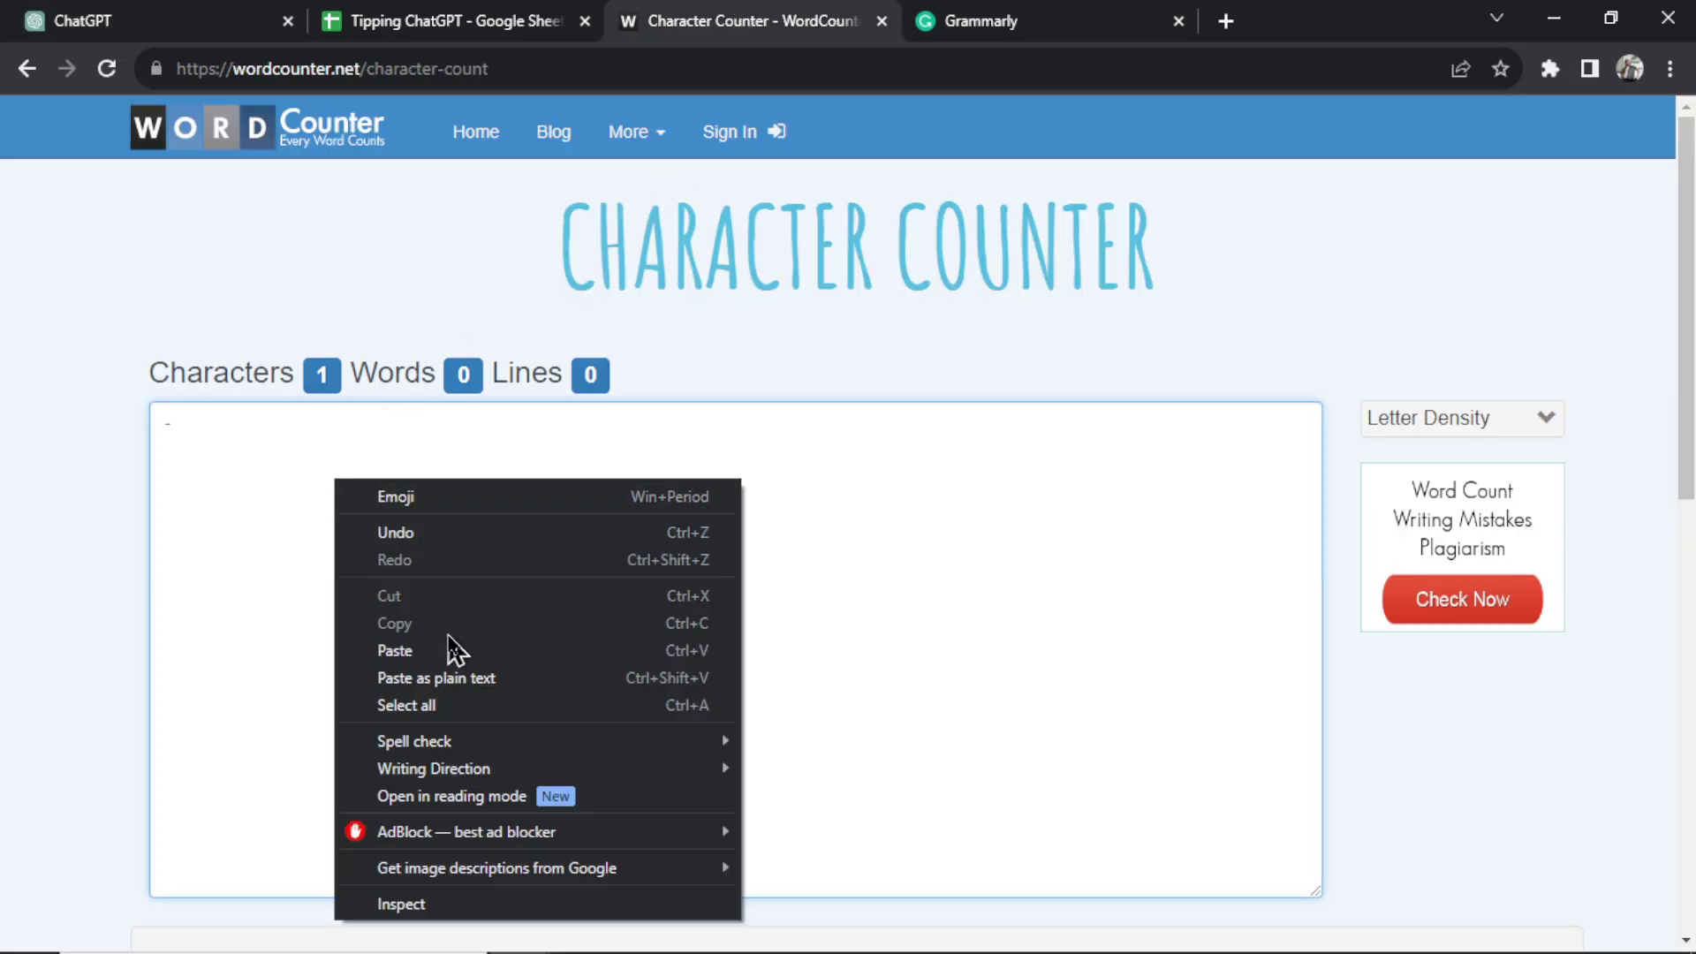
left_click(394, 651)
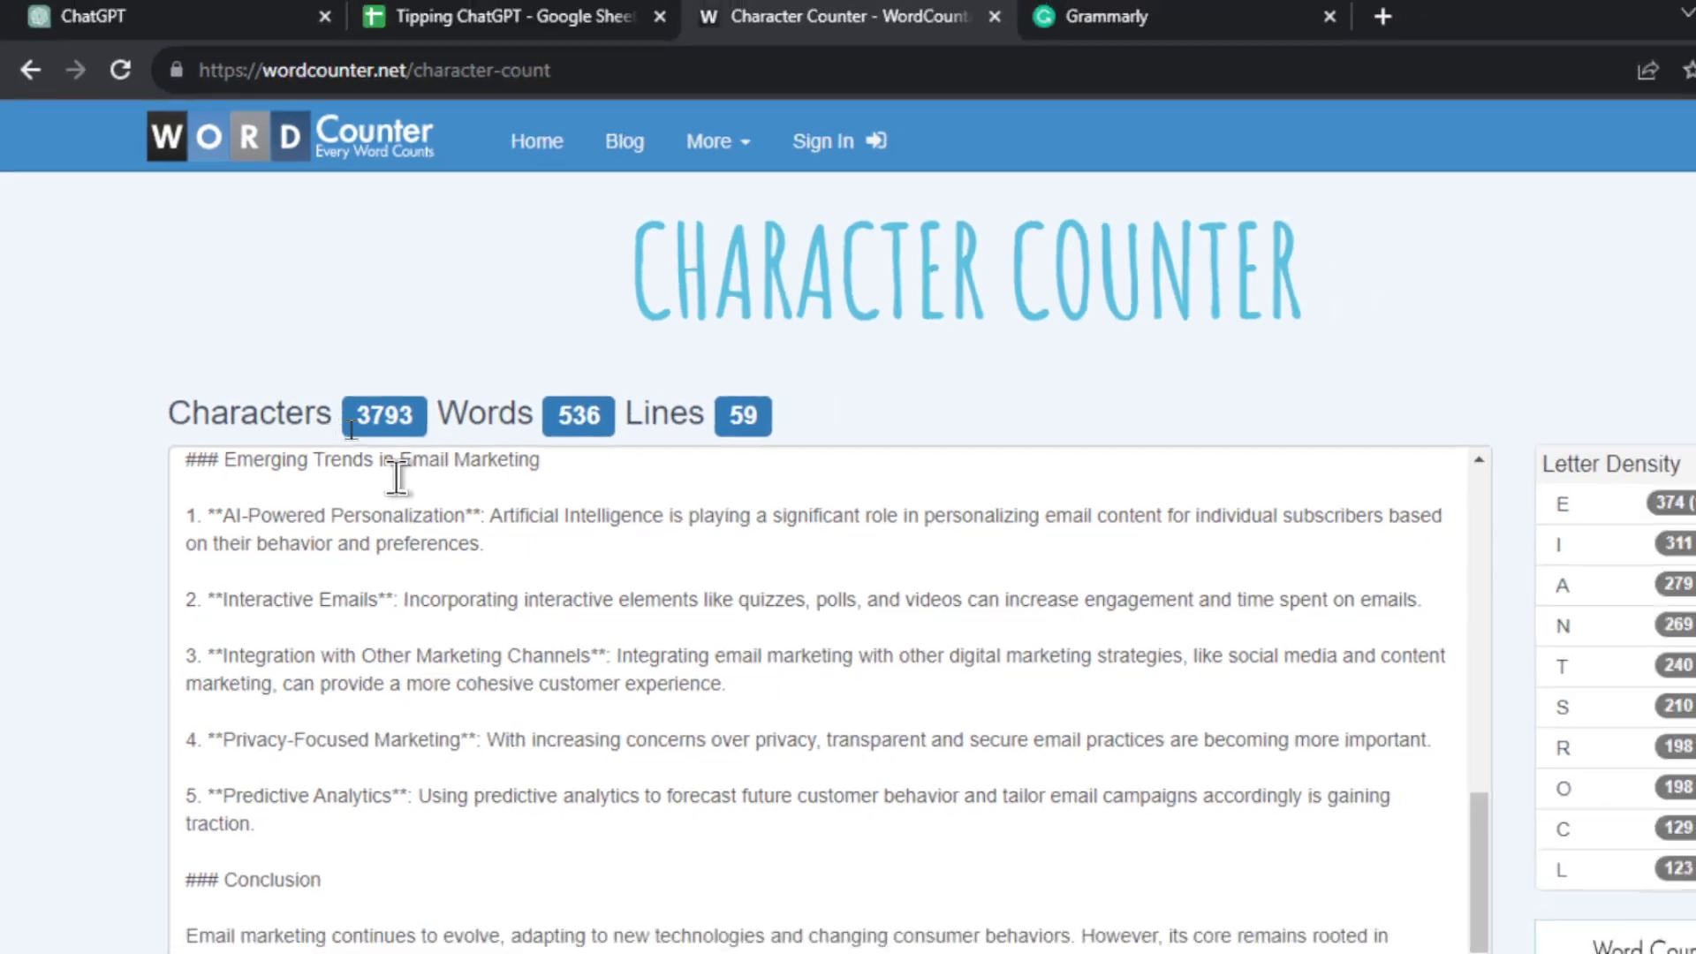
key("ctrl+shift+Tab")
- Enter 3793 under Baseline in B5 and paste the article into Grammarly
type("37")
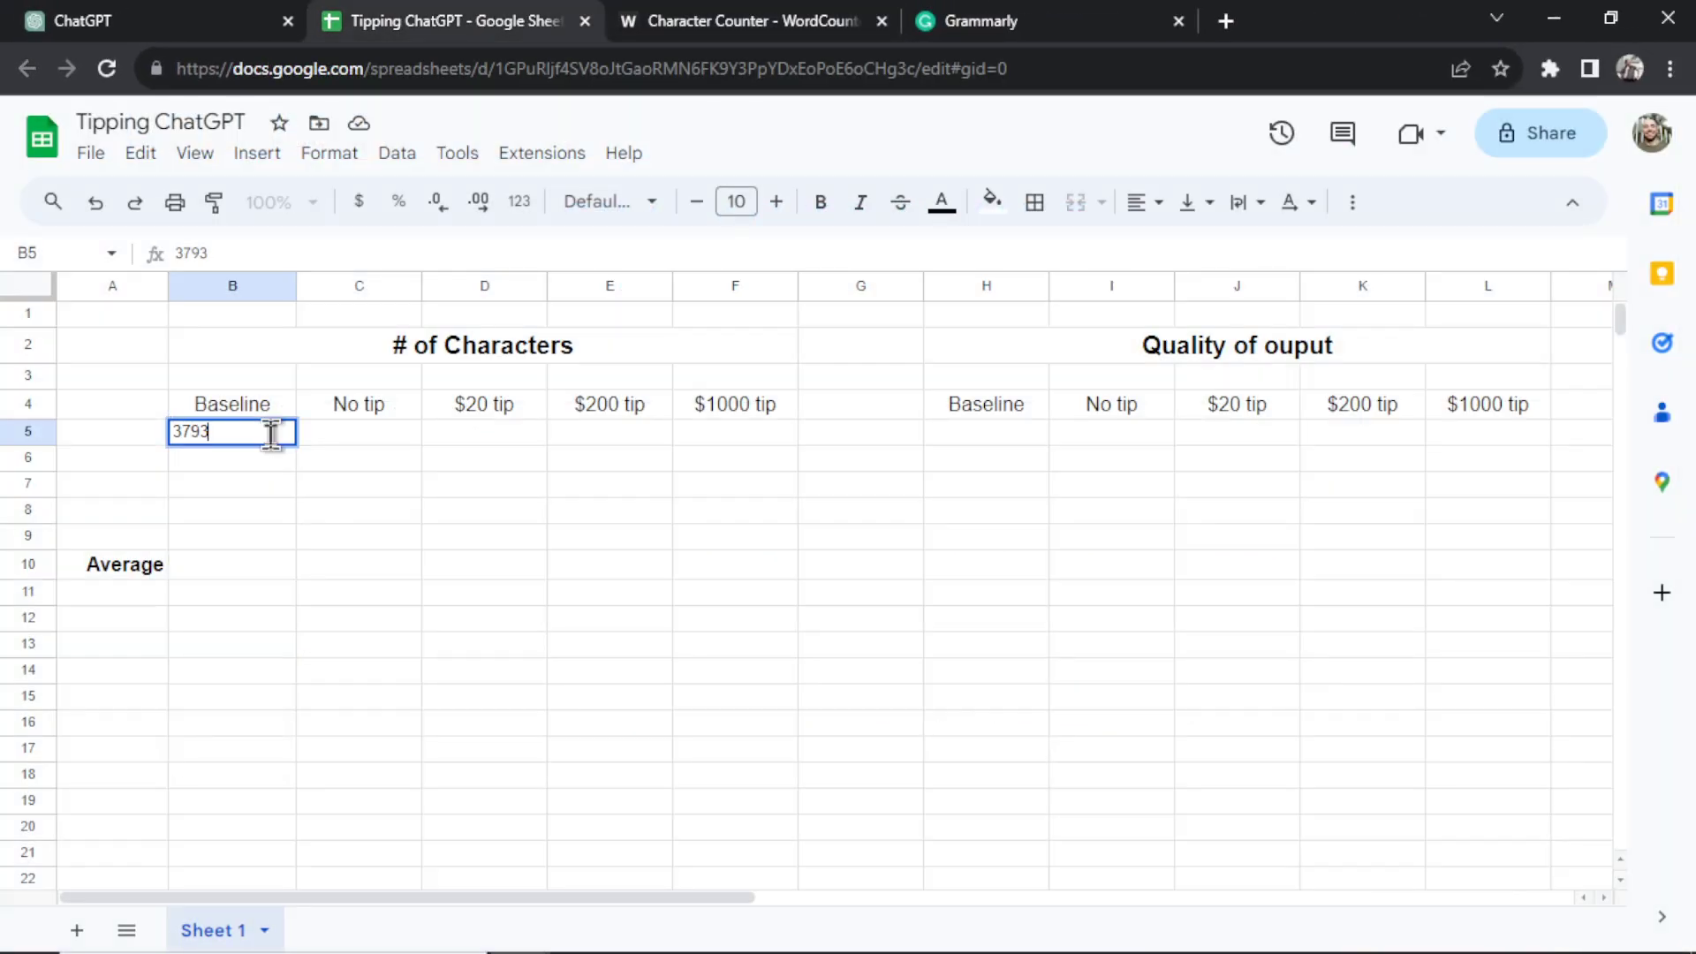
type("93")
key("ctrl+Tab")
key("ctrl+Tab")
key("ctrl+v")
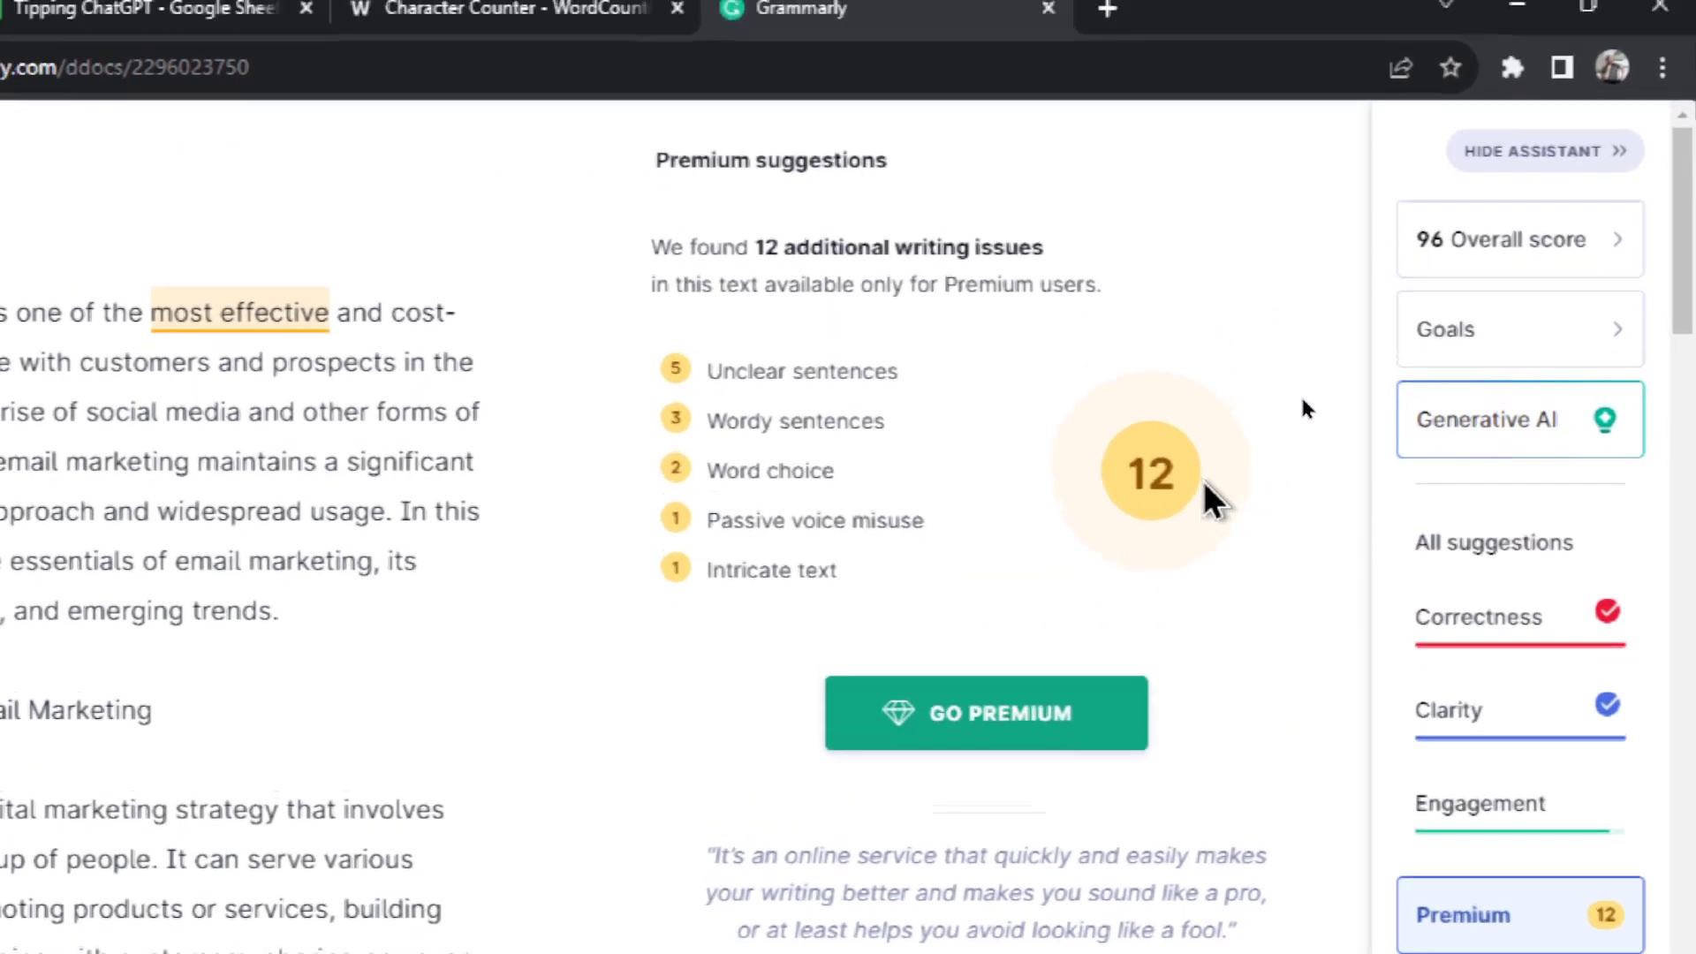
key("ctrl+shift+Tab")
key("ctrl+shift+Tab")
- Enter 12 issues in H5 and copy the Average label from A10 into G10
left_click(807, 514)
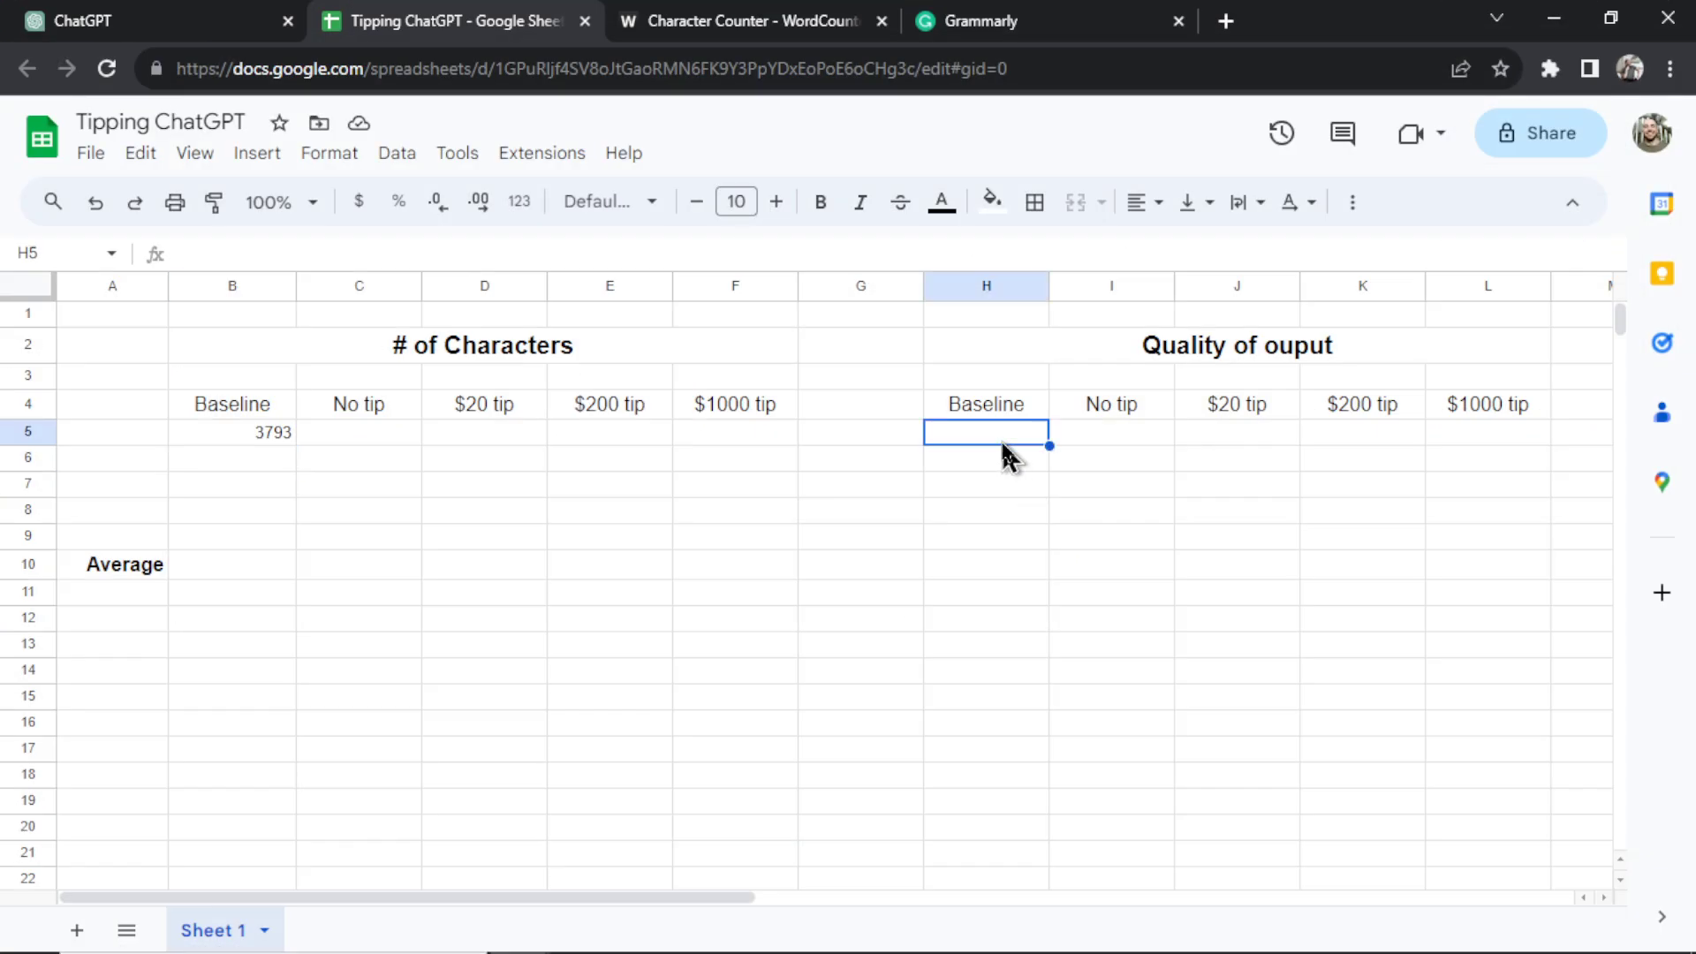
type("12")
left_click(135, 568)
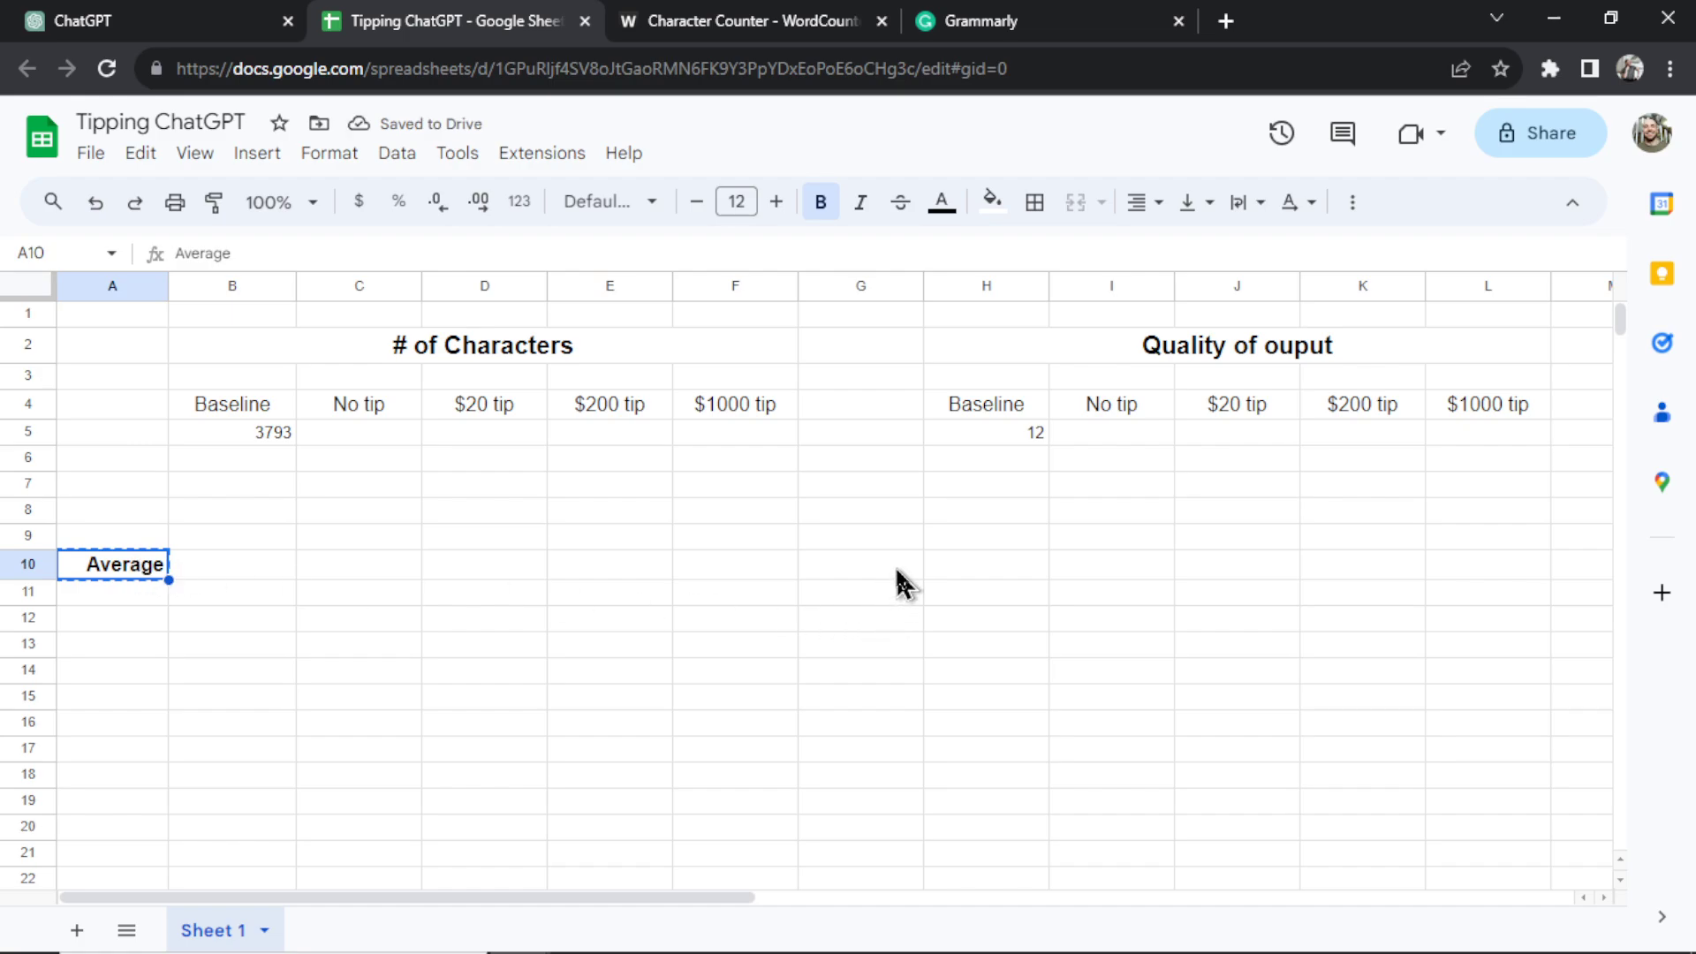
left_click(855, 565)
type("Average")
left_click(1110, 670)
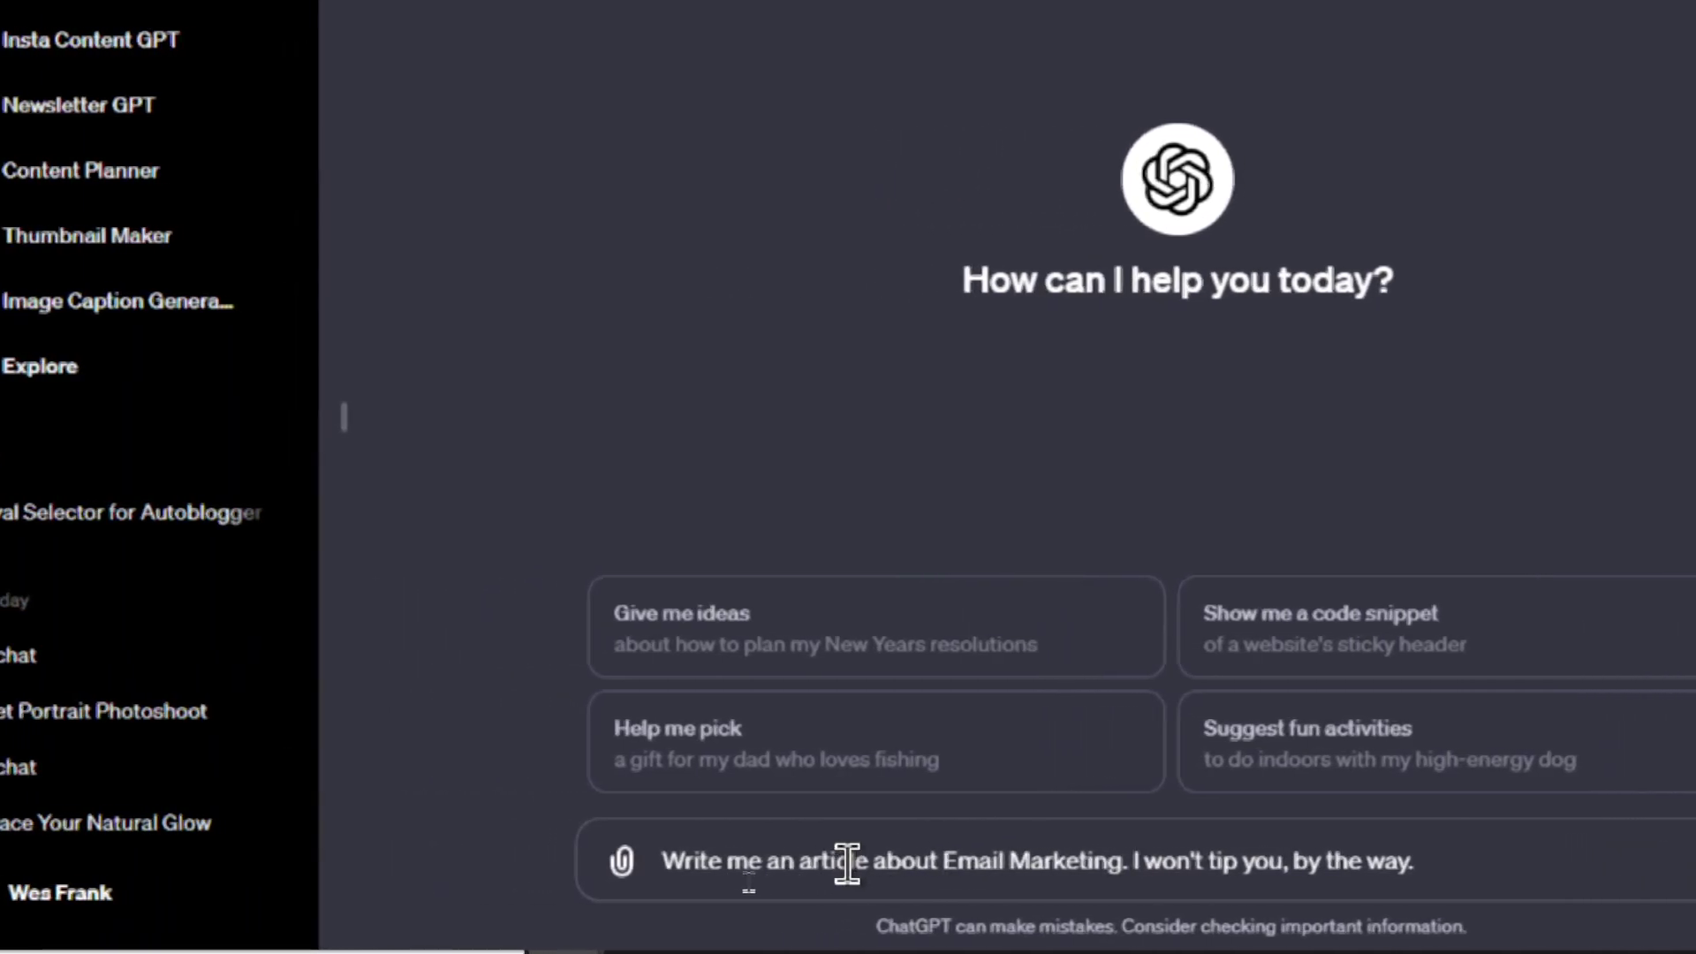
- Highlight 'Email Marketing' in the no-tip prompt
left_click_drag(945, 862, 1119, 861)
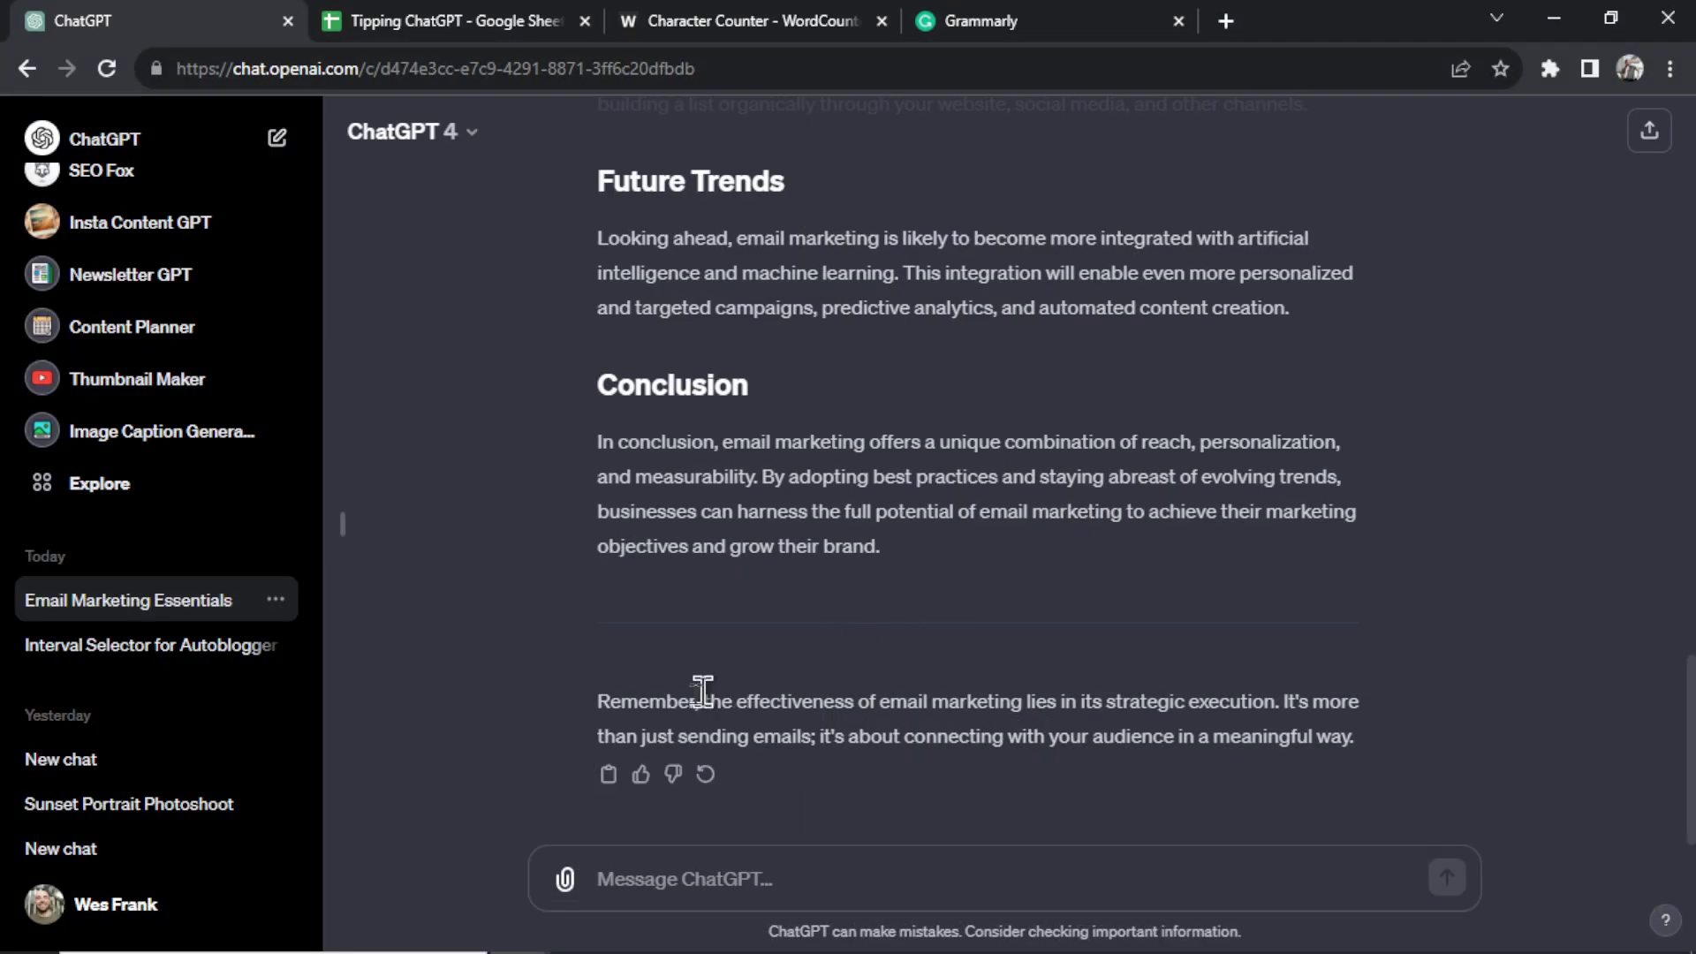
- Select the whole 'Unlocking the Potential of Email Marketing' article and copy it
left_click_drag(597, 707, 592, 340)
scroll(641, 384, "up", 5)
scroll(618, 353, "up", 12)
key("ctrl+c")
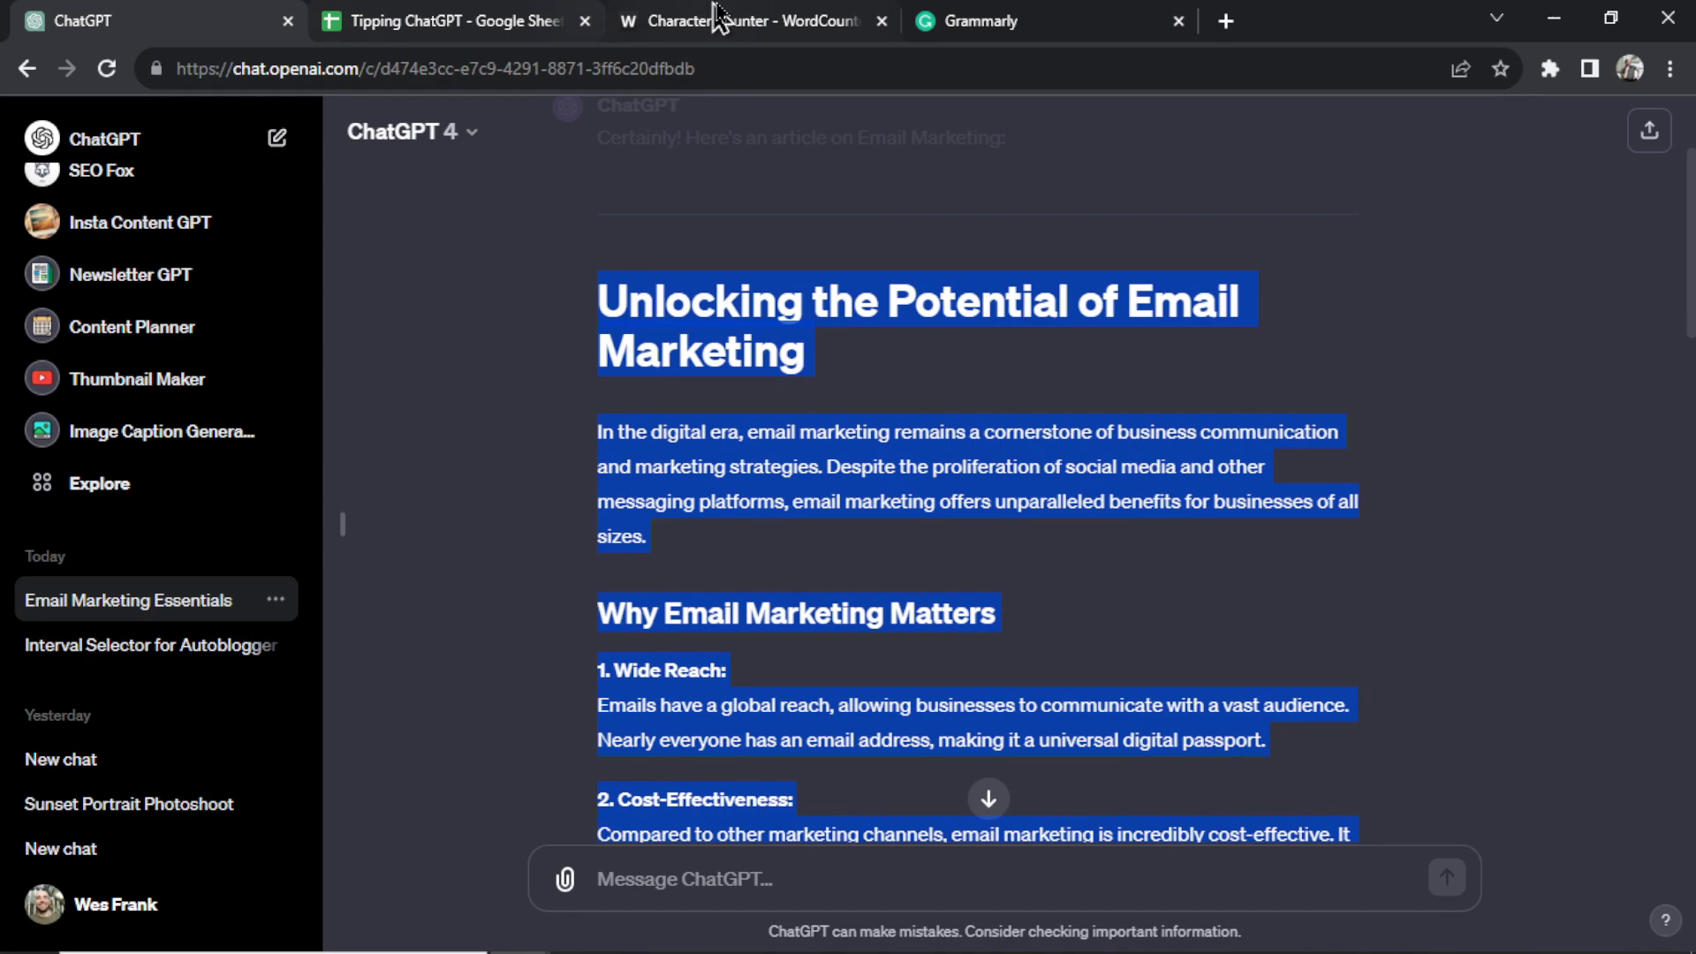
- Paste the no-tip article into WordCounter and enter its 2962 characters in C5
left_click(725, 20)
left_click(492, 462)
key("ctrl+v")
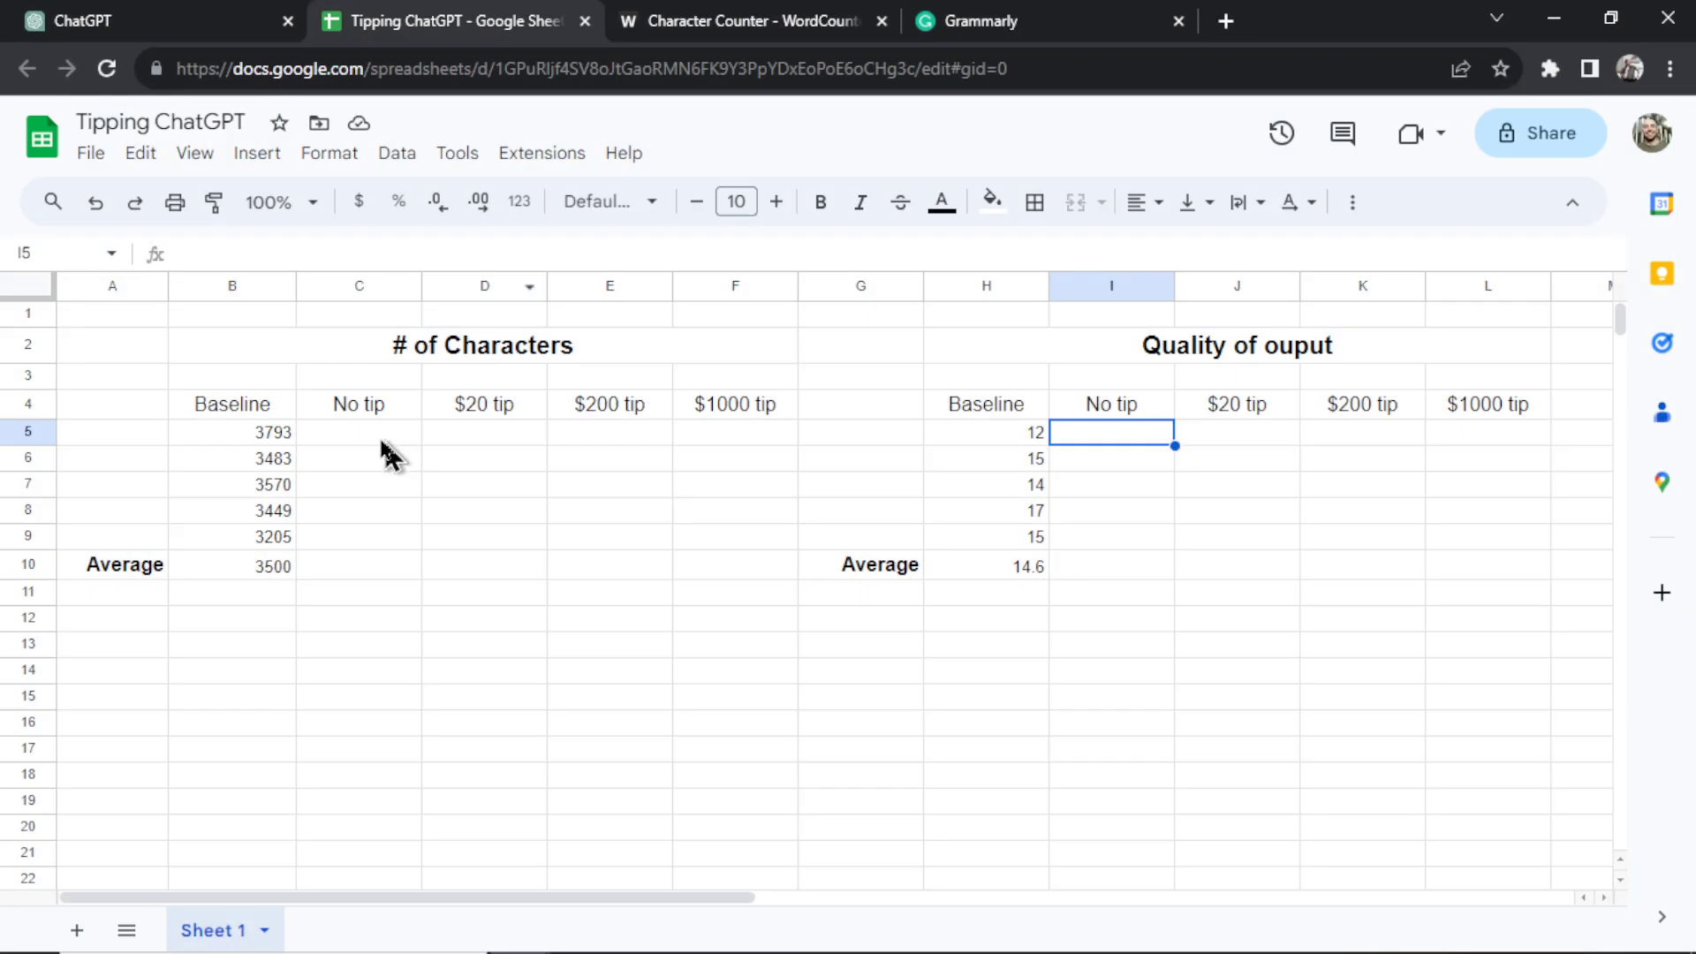
left_click(374, 436)
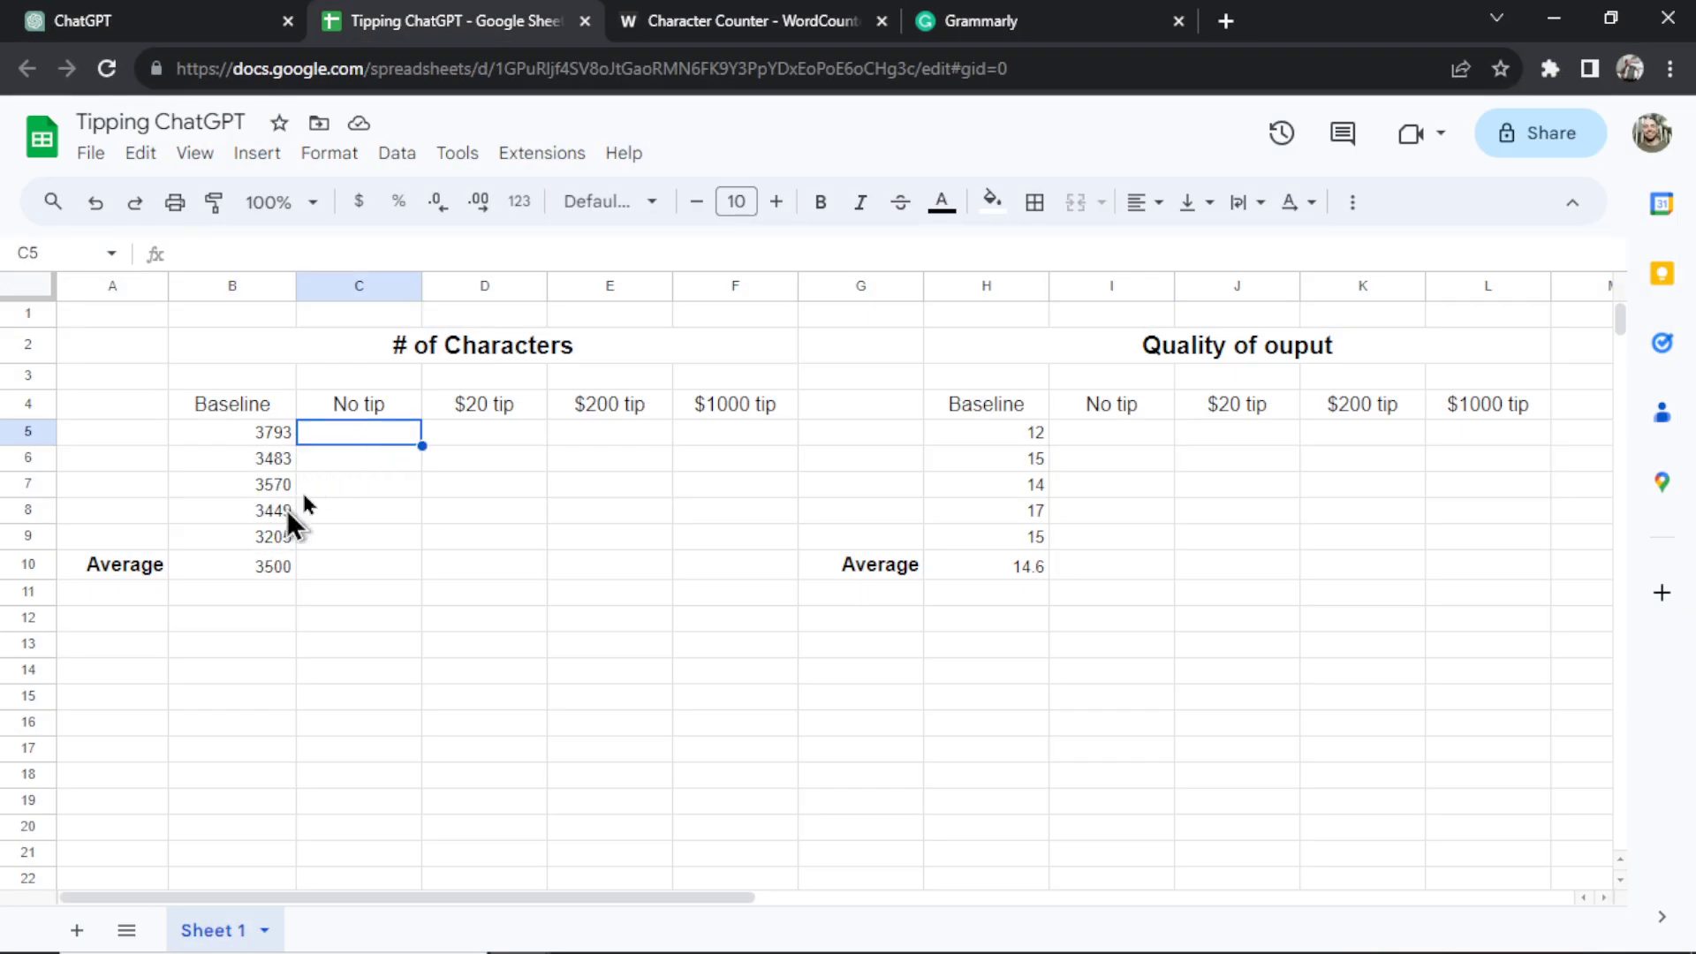
type("2962")
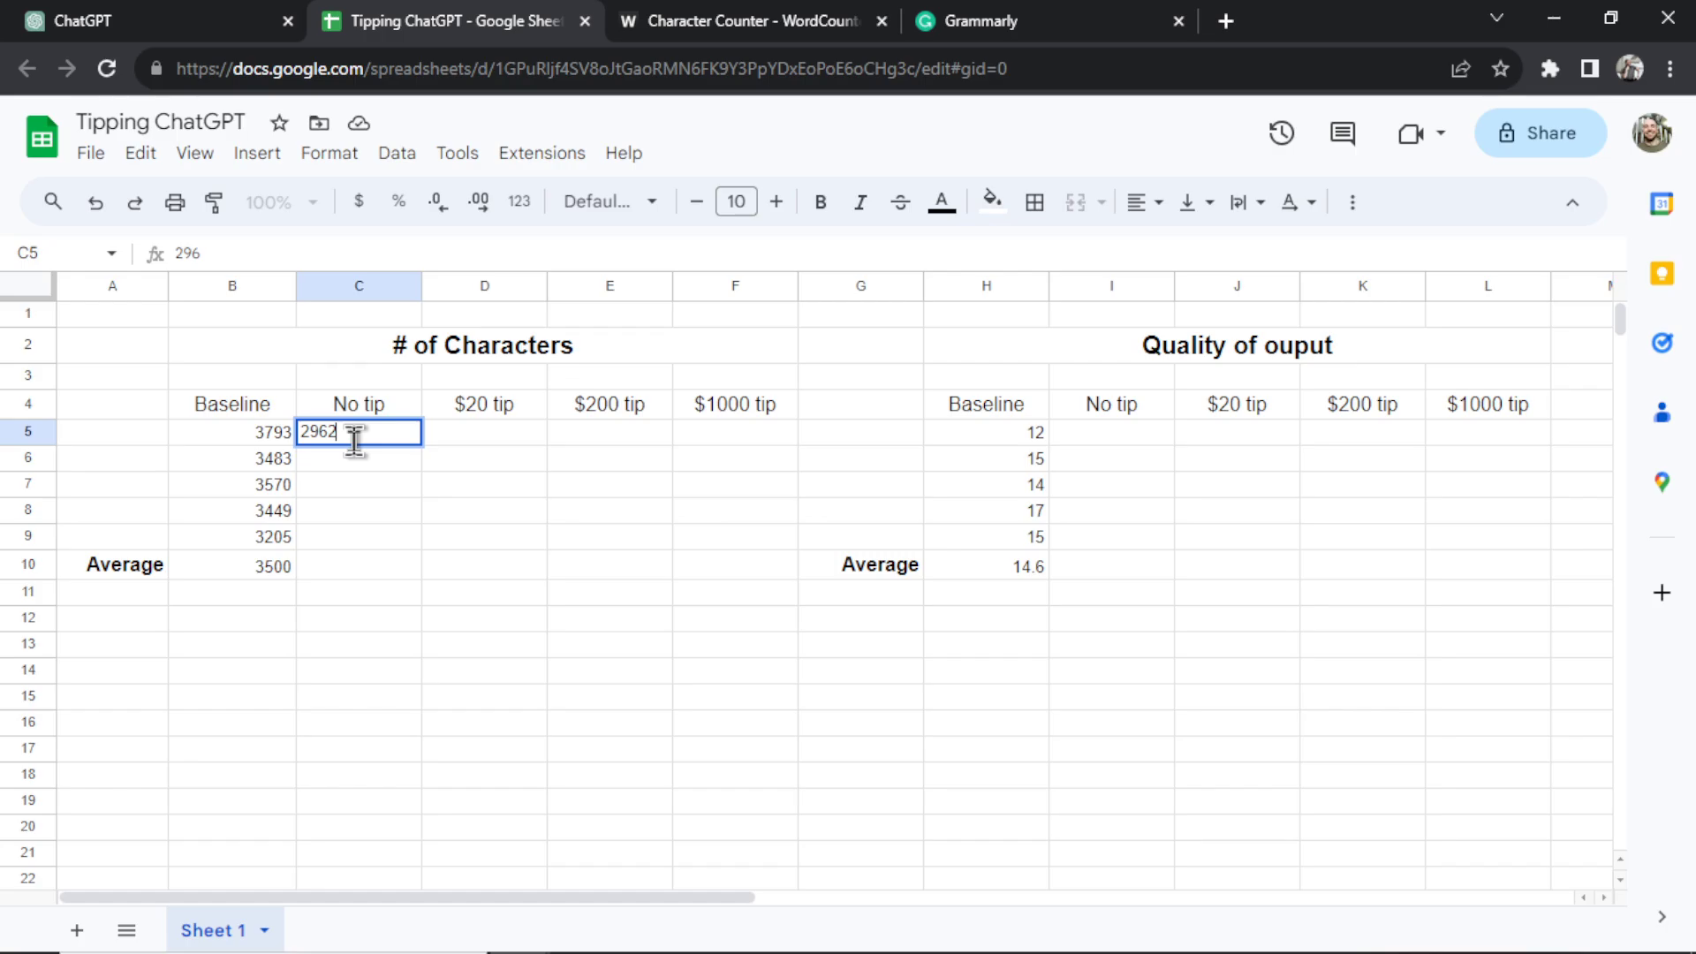
key("Return")
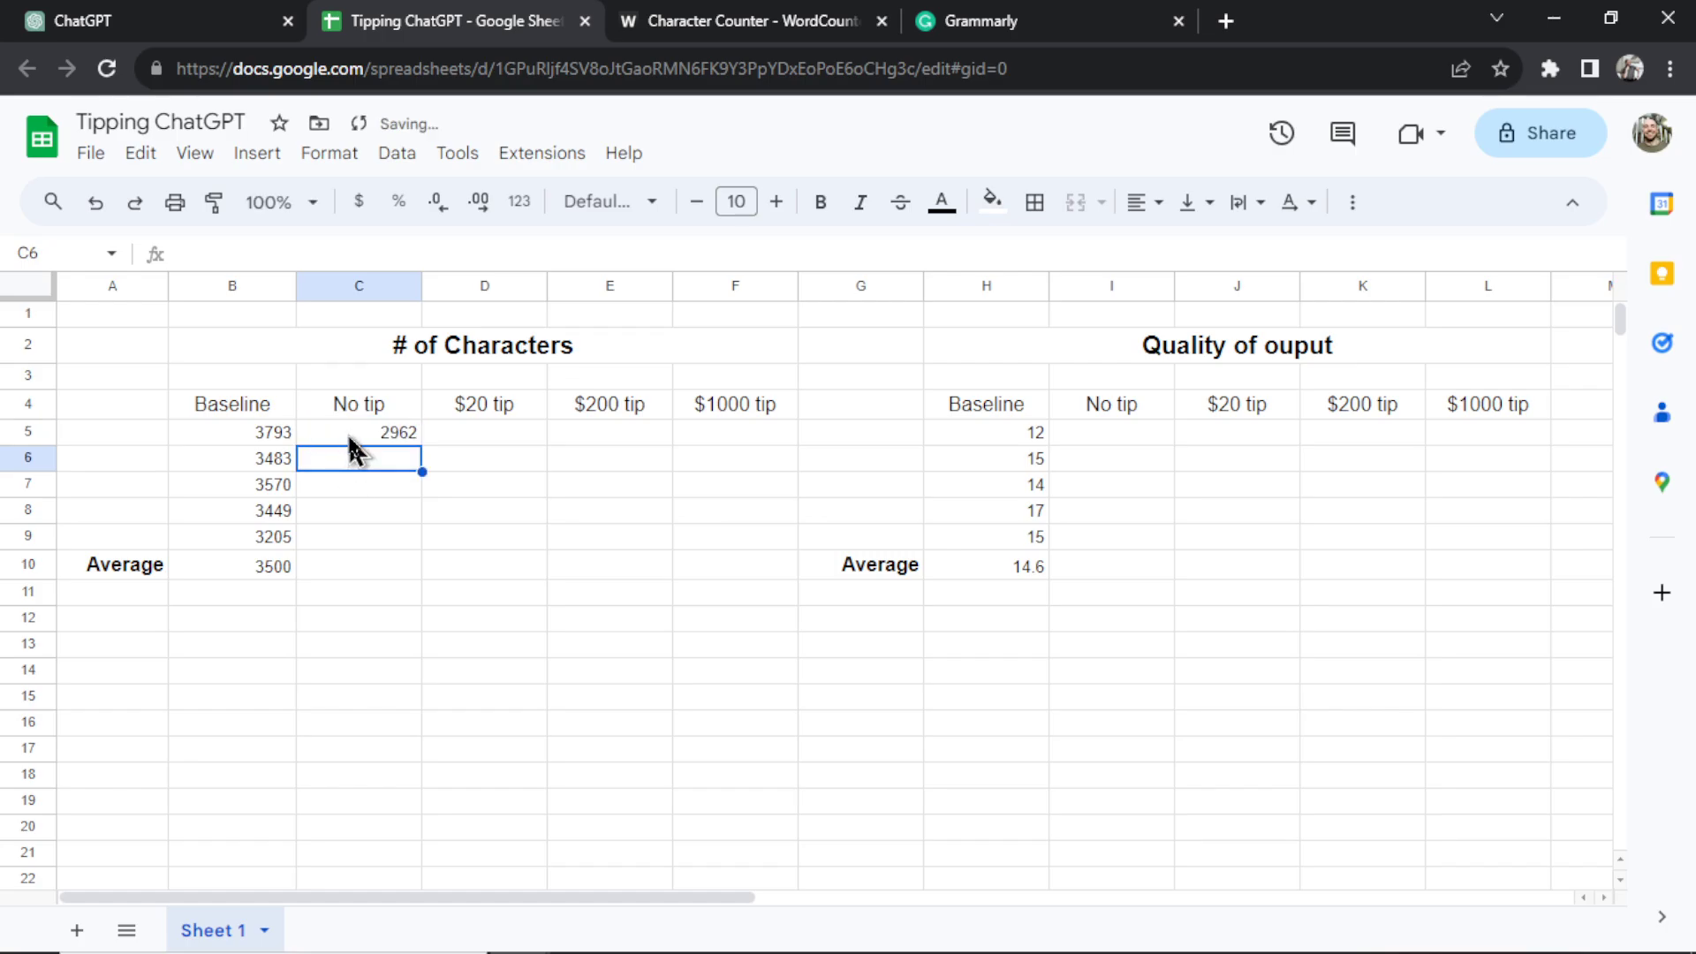
- Check the article in Grammarly and record its 7 issues in I5
left_click(1015, 20)
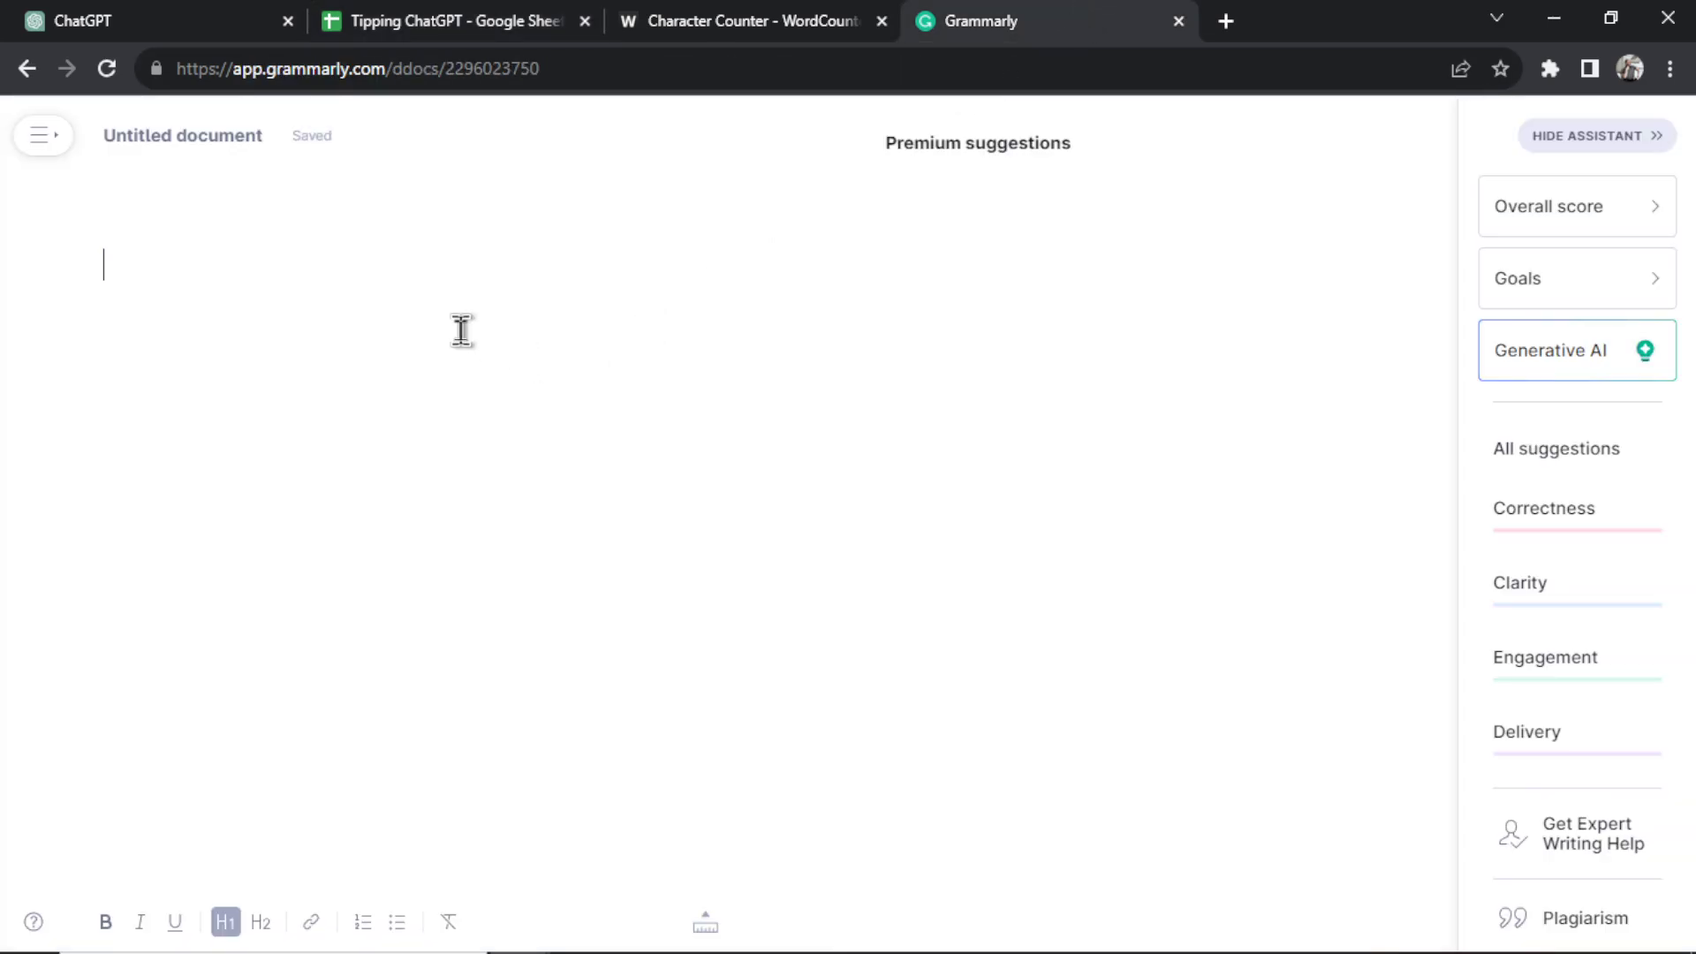
key("ctrl+v")
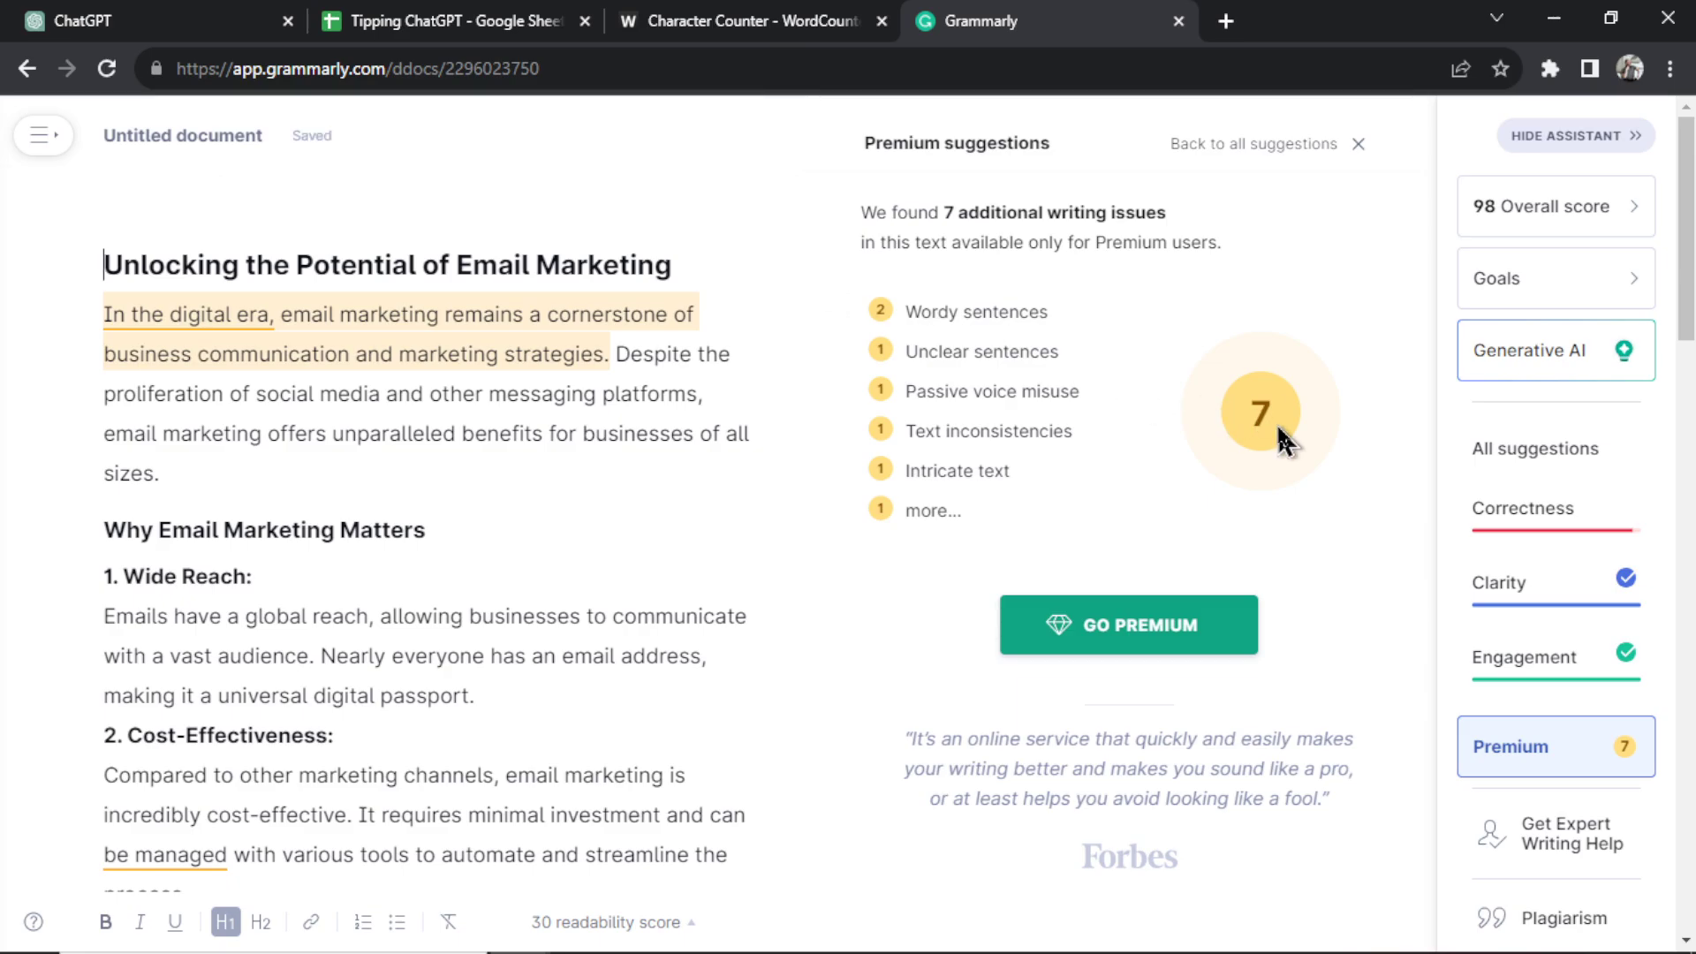
key("ctrl+2")
left_click(1131, 432)
type("7")
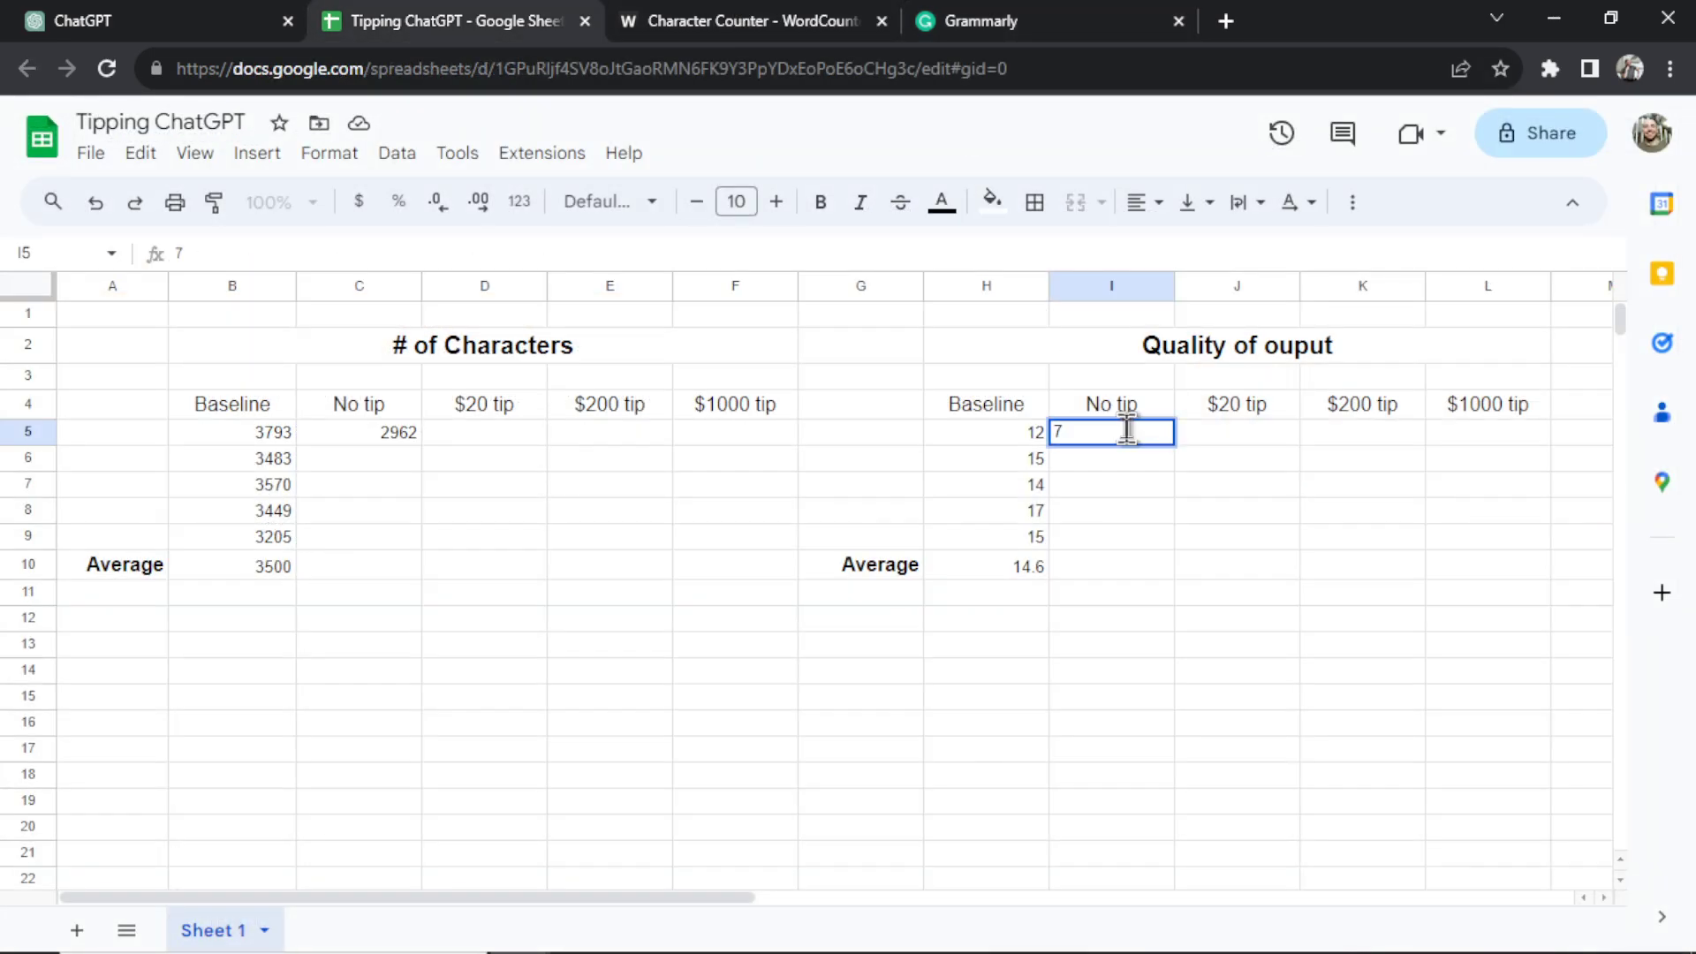
key("Return")
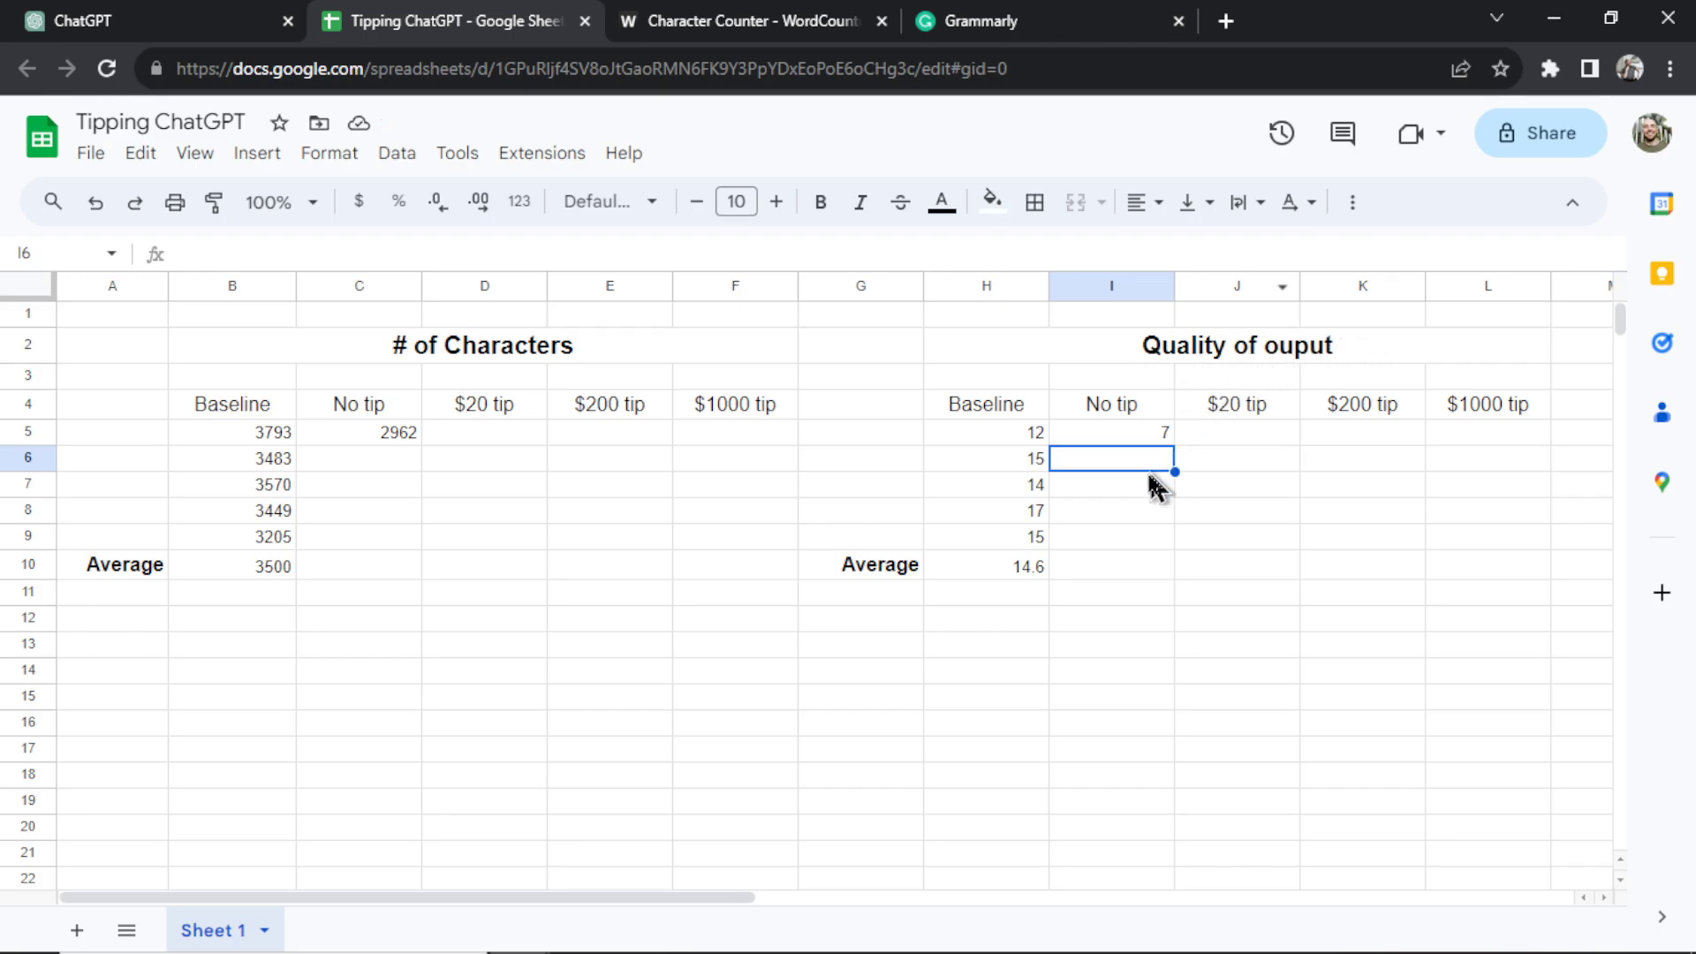
left_click(972, 21)
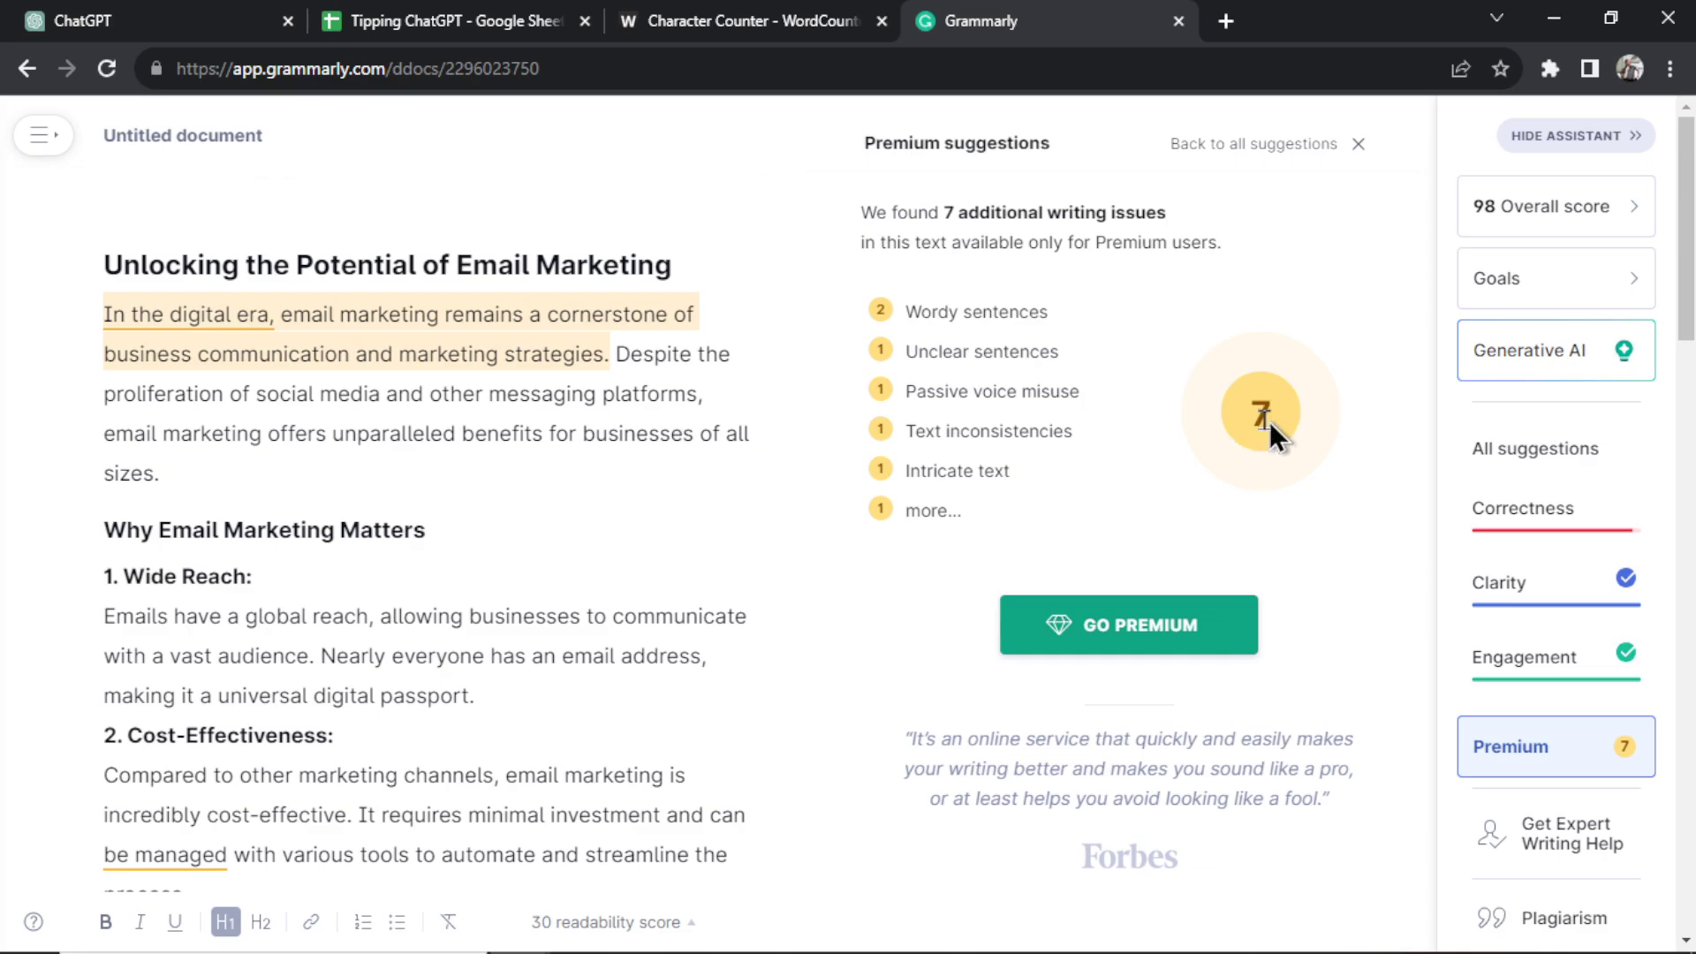
key("ctrl+2")
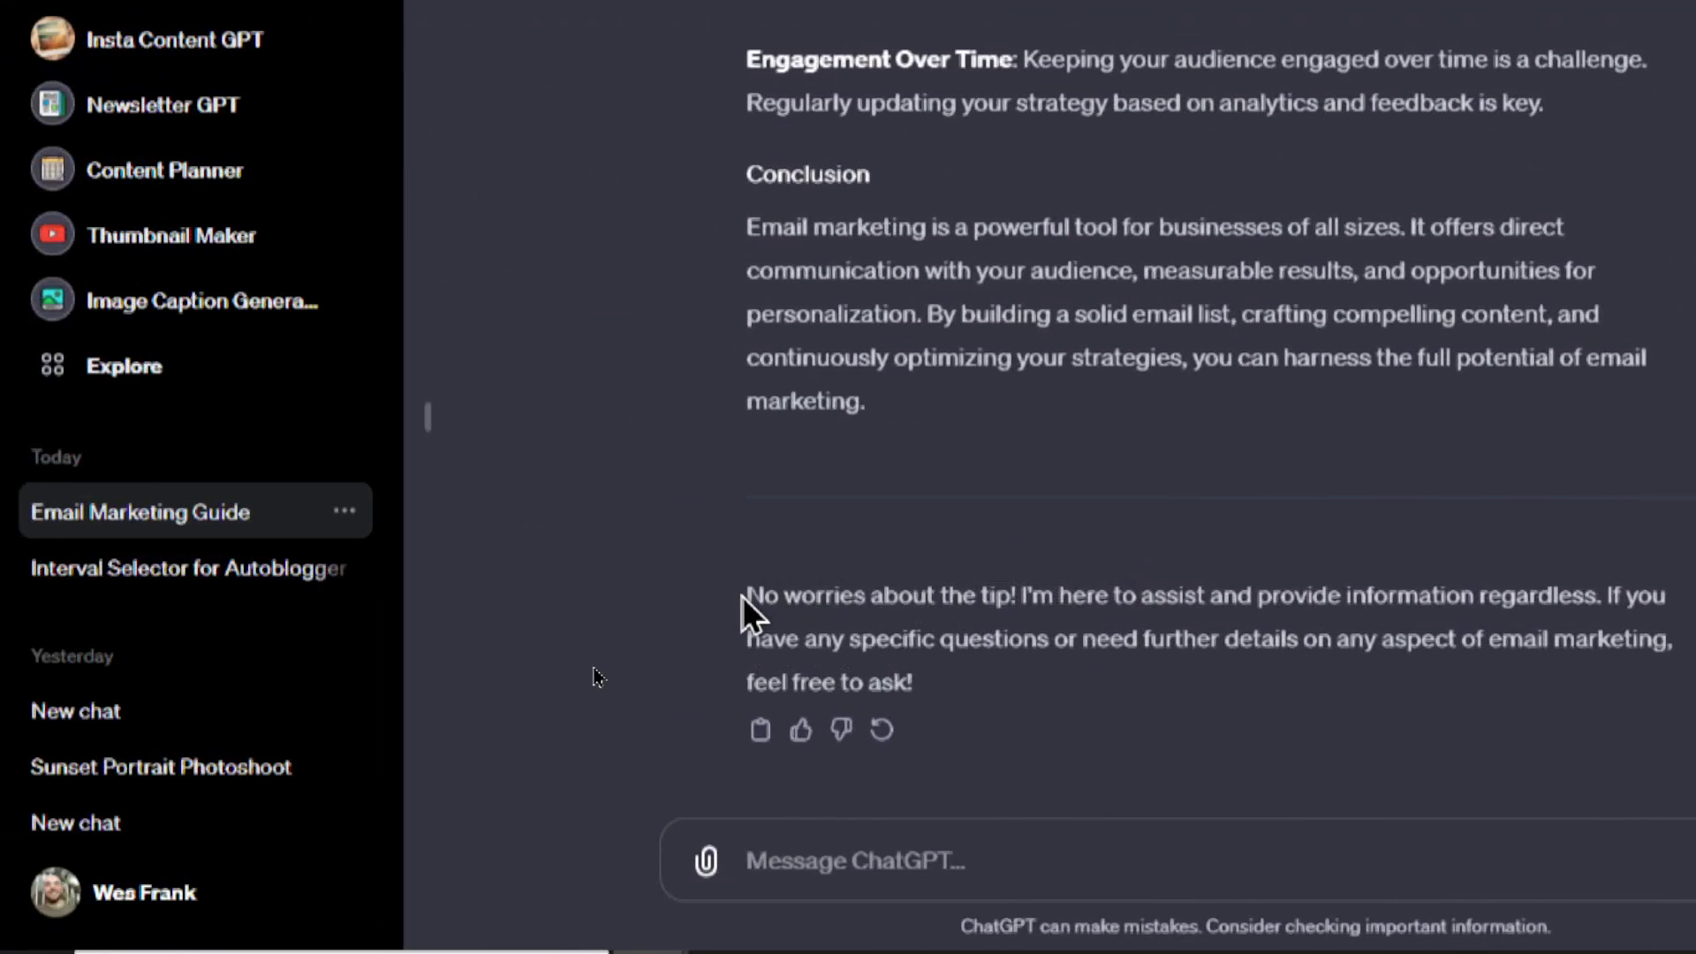
- Select the final no-tip reply so its counts complete rows 6-9 of the No tip columns
left_click_drag(741, 596, 1000, 597)
left_click(1144, 542)
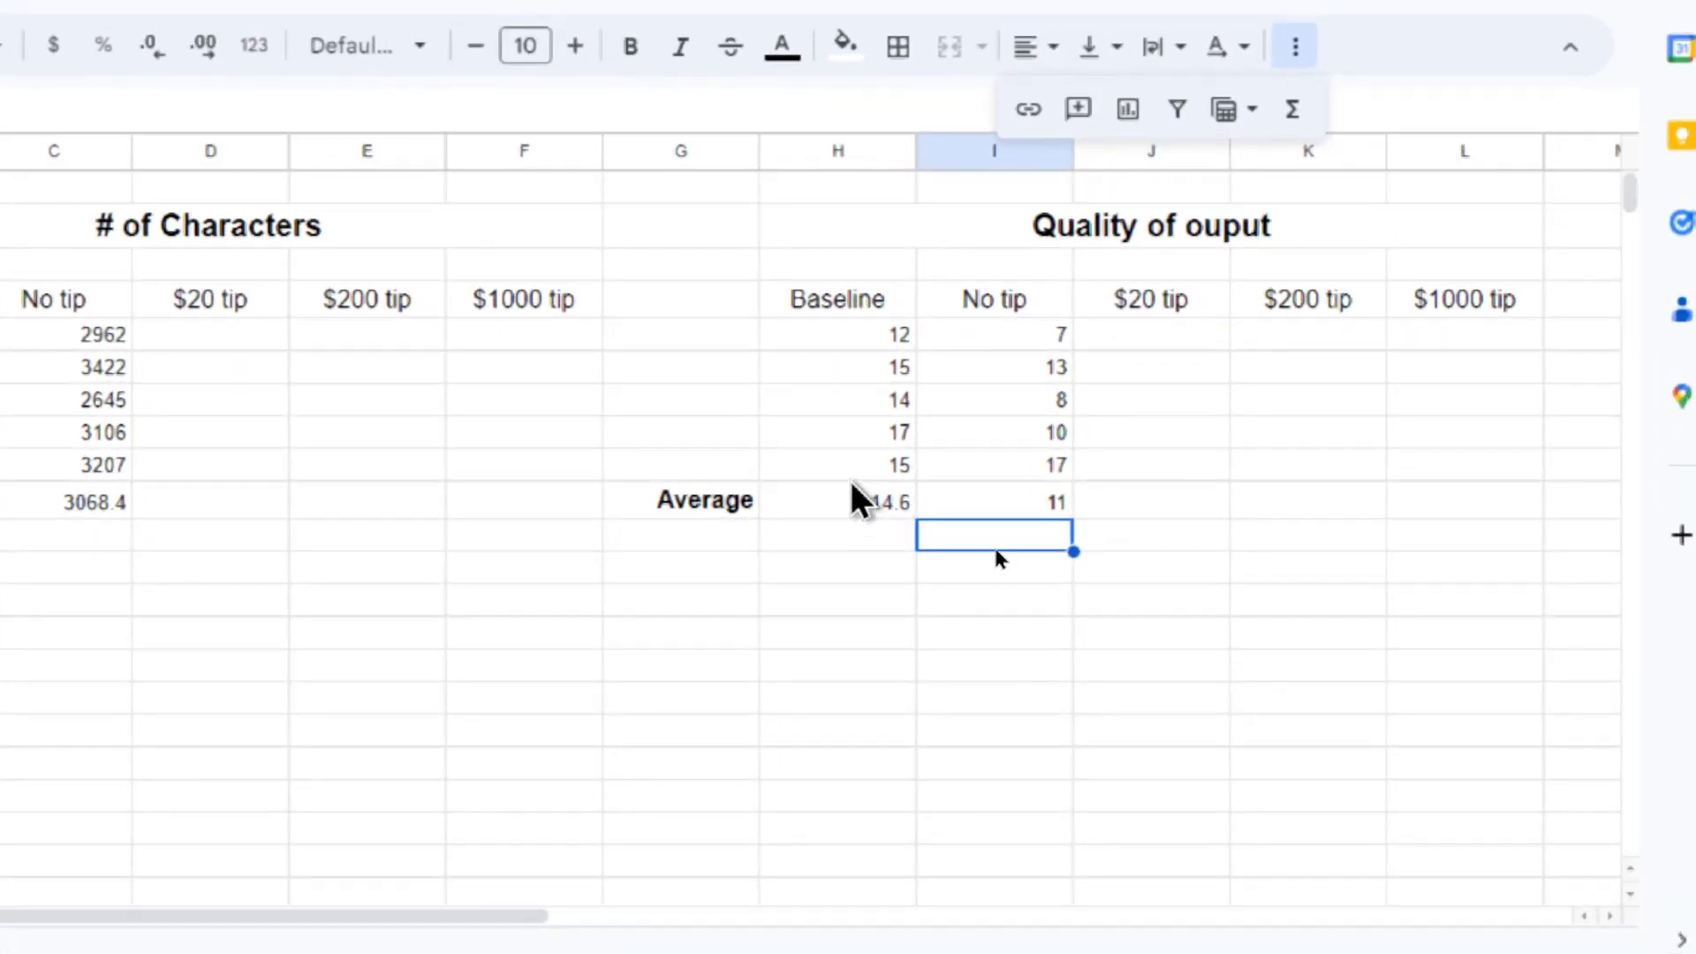
- Send the $20-tip Email Marketing prompt in a new chat and select the reply's text
left_click(353, 399)
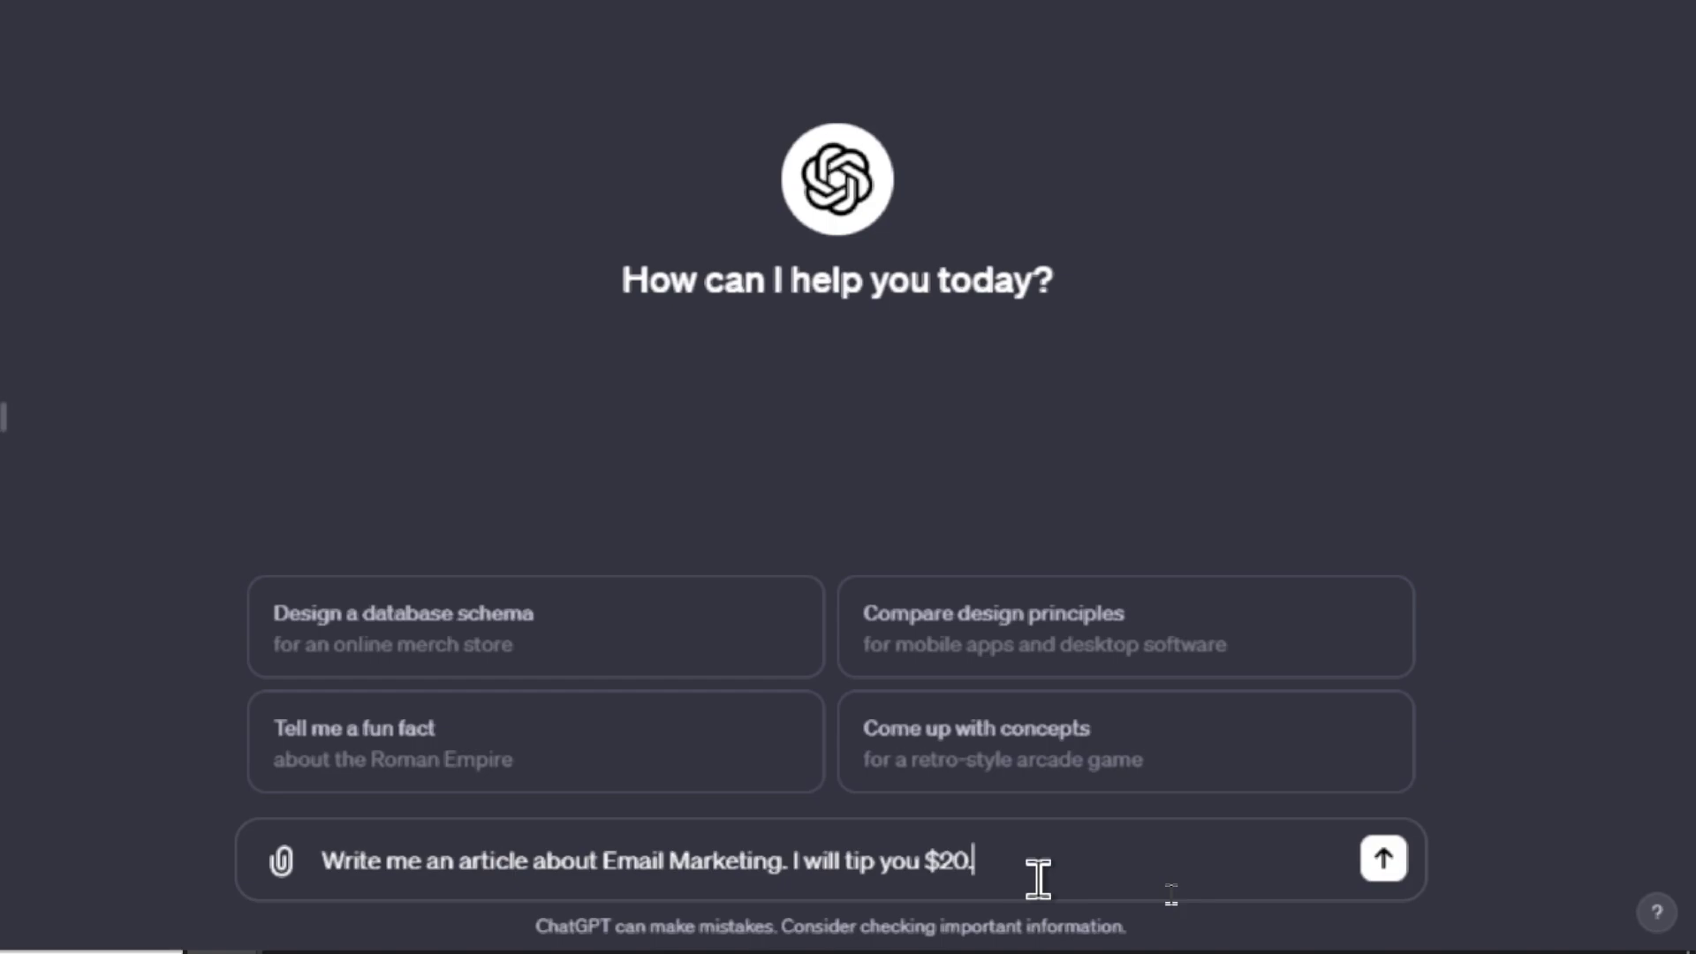
key("Return")
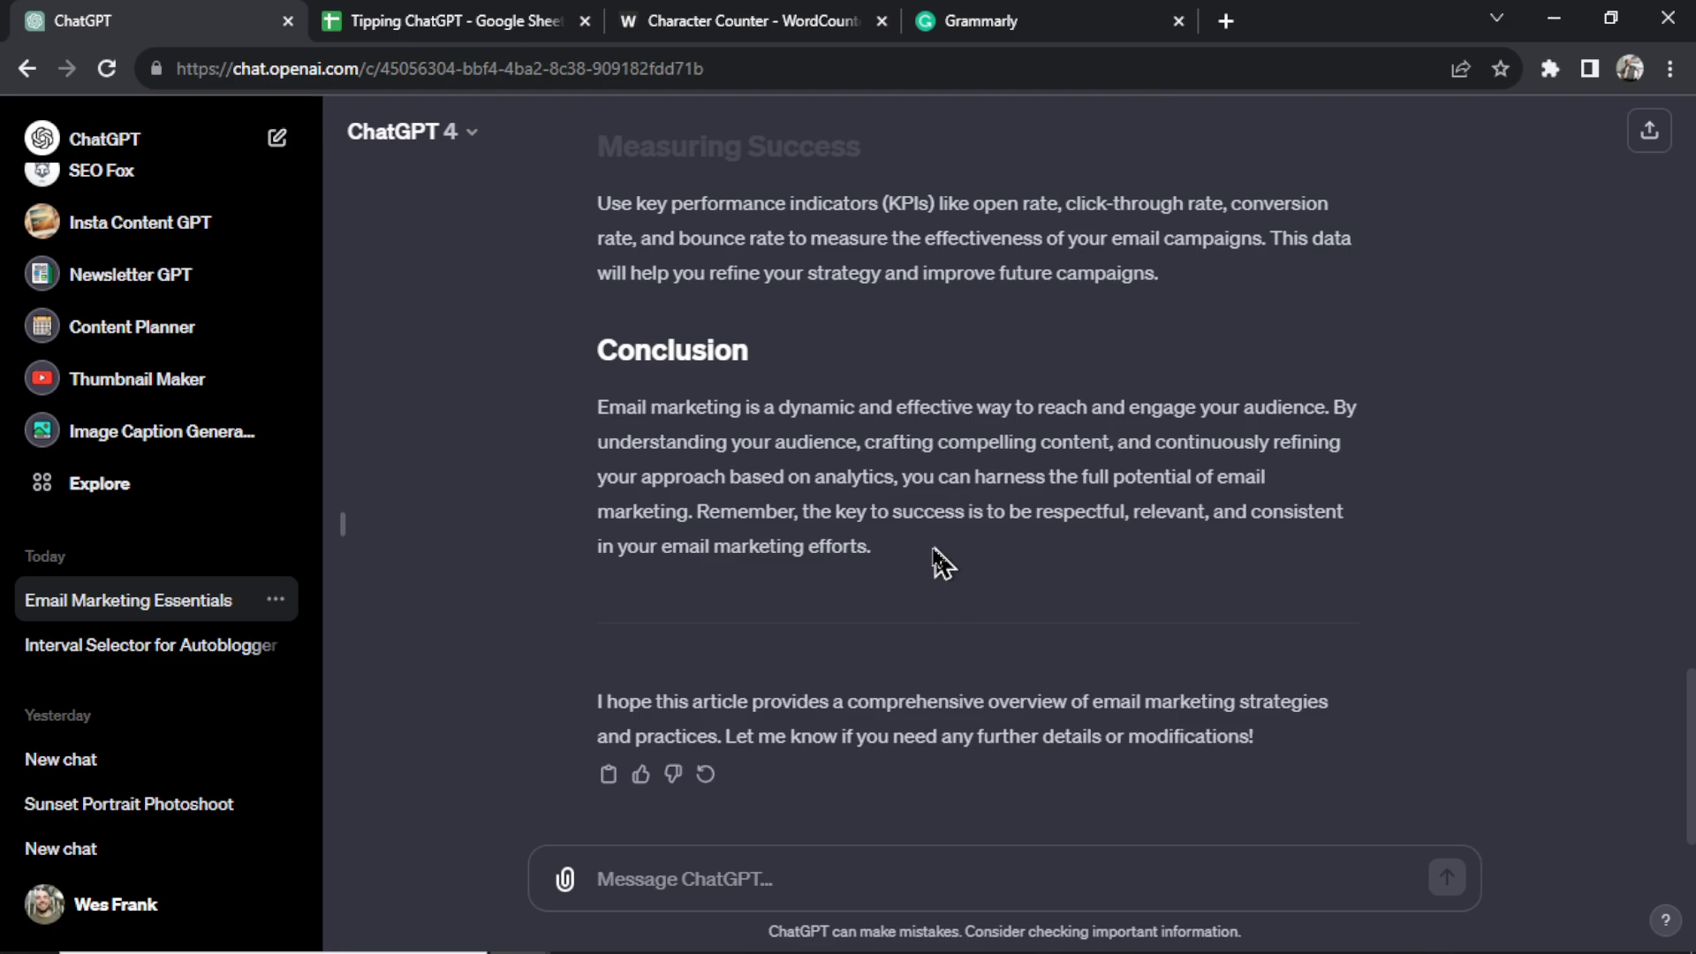
left_click_drag(939, 562, 698, 336)
scroll(686, 363, "up", 10)
- Count the $20-tip article in WordCounter and enter 3192 characters in D5
key("ctrl+c")
key("ctrl+3")
left_click(489, 561)
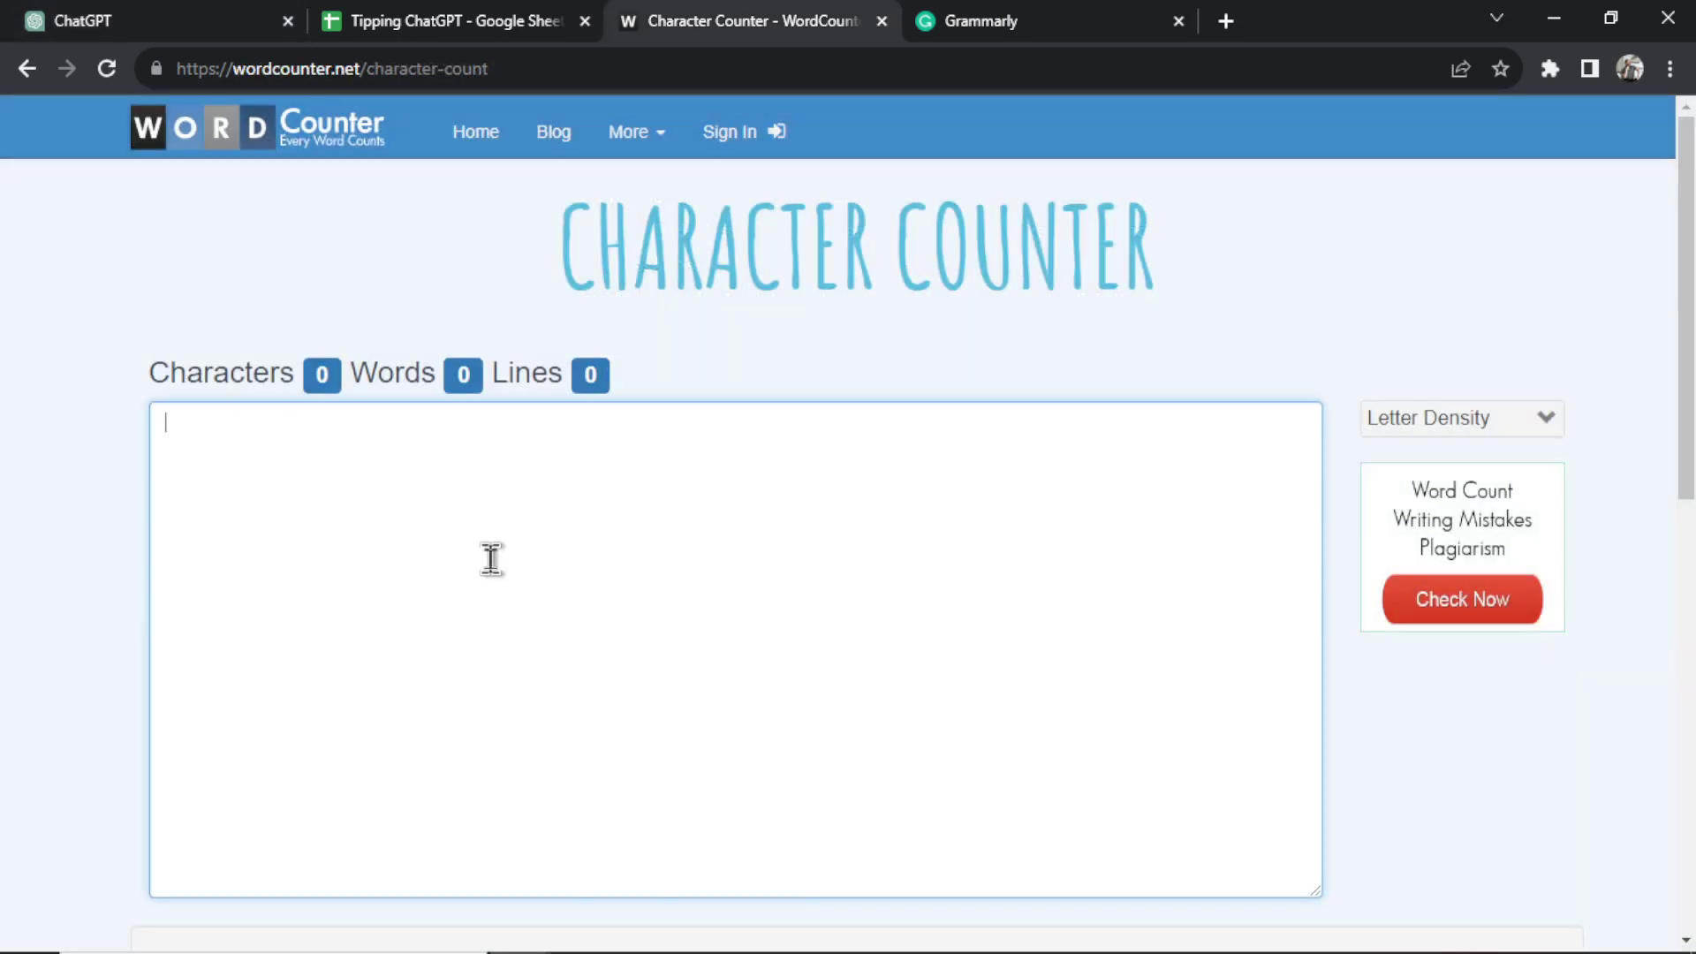
key("ctrl+v")
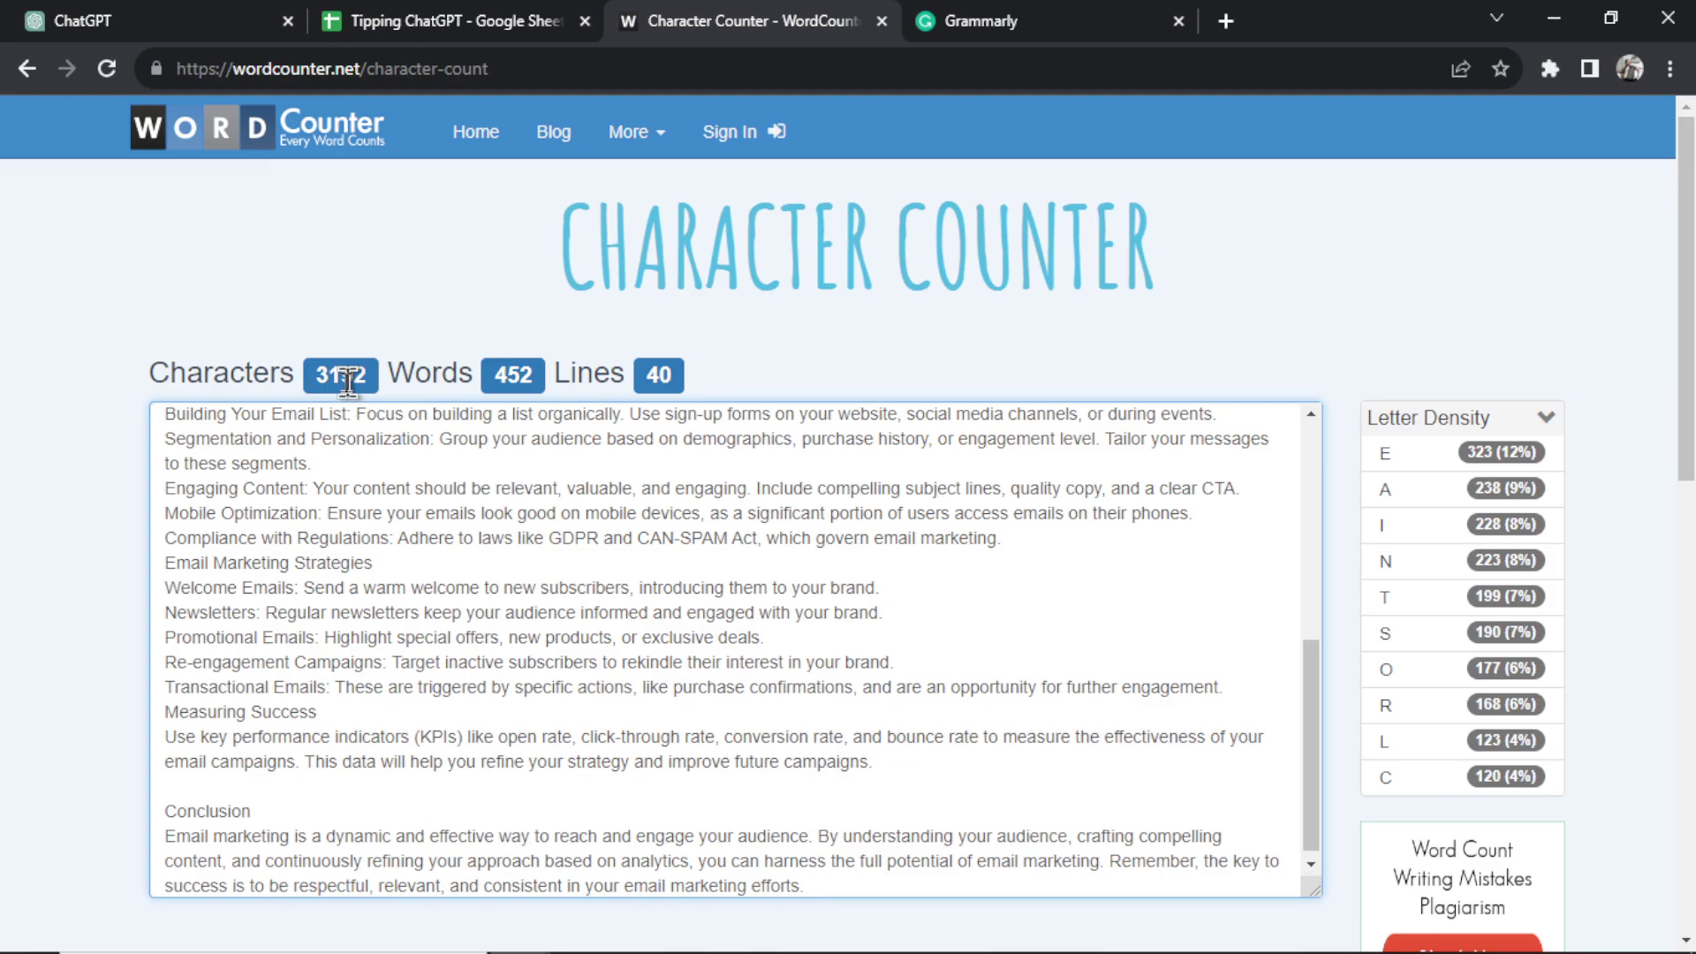
left_click(442, 21)
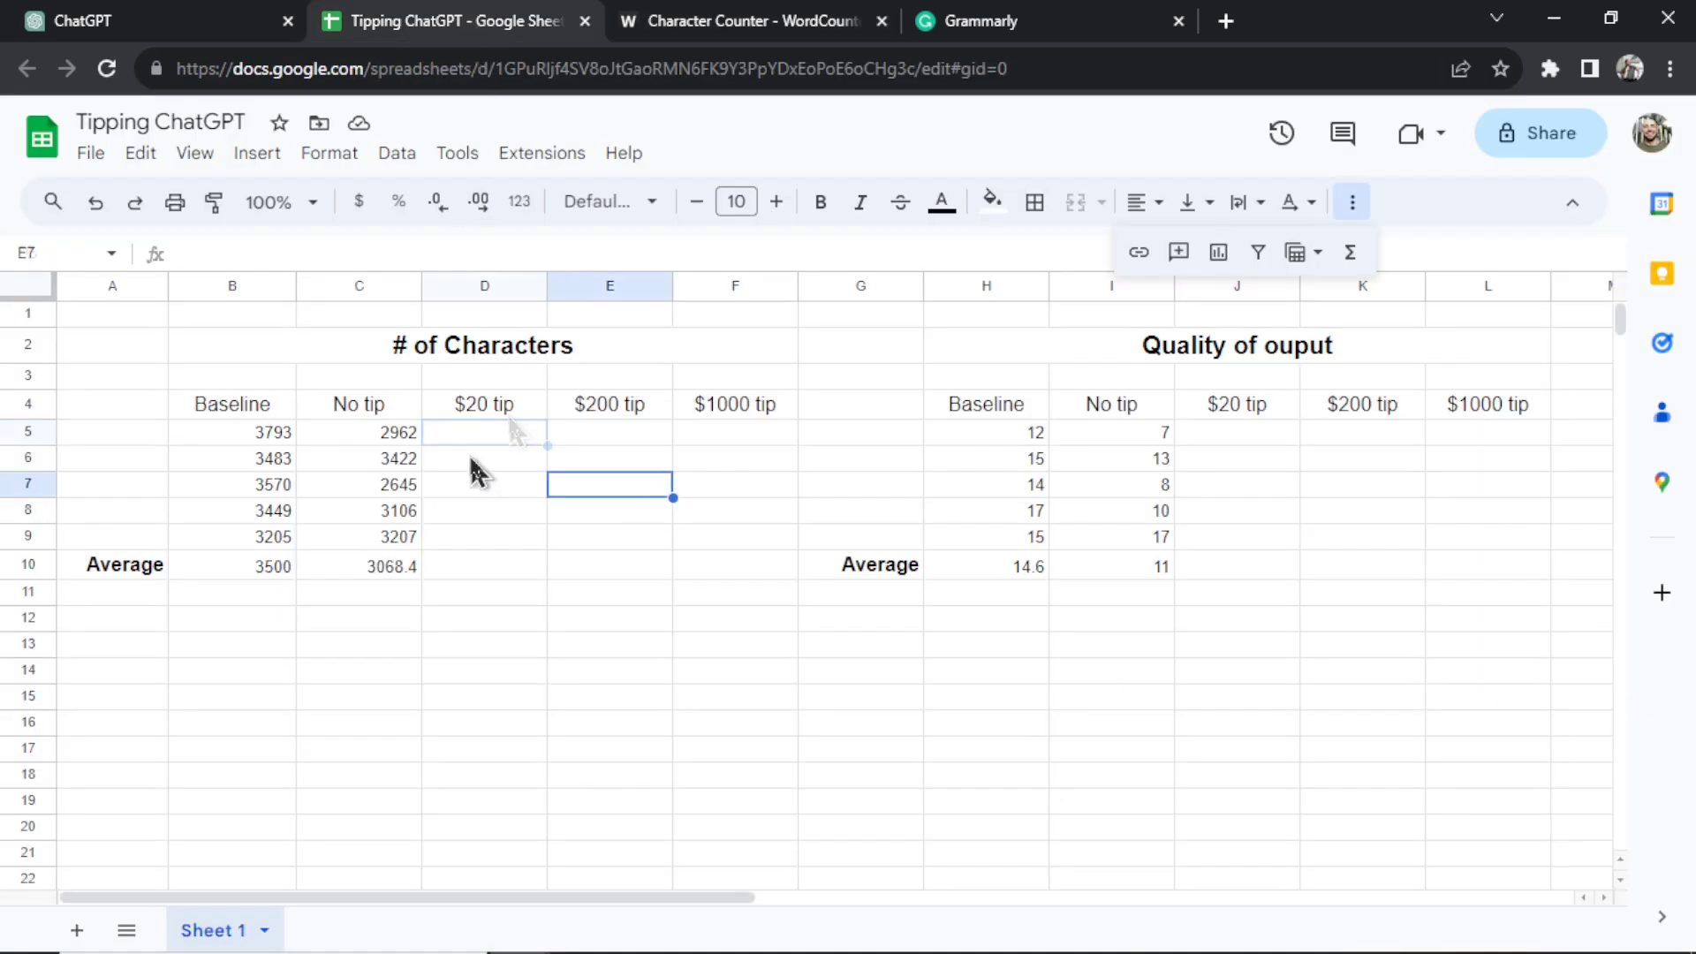
left_click(509, 424)
type("3192")
key("Return")
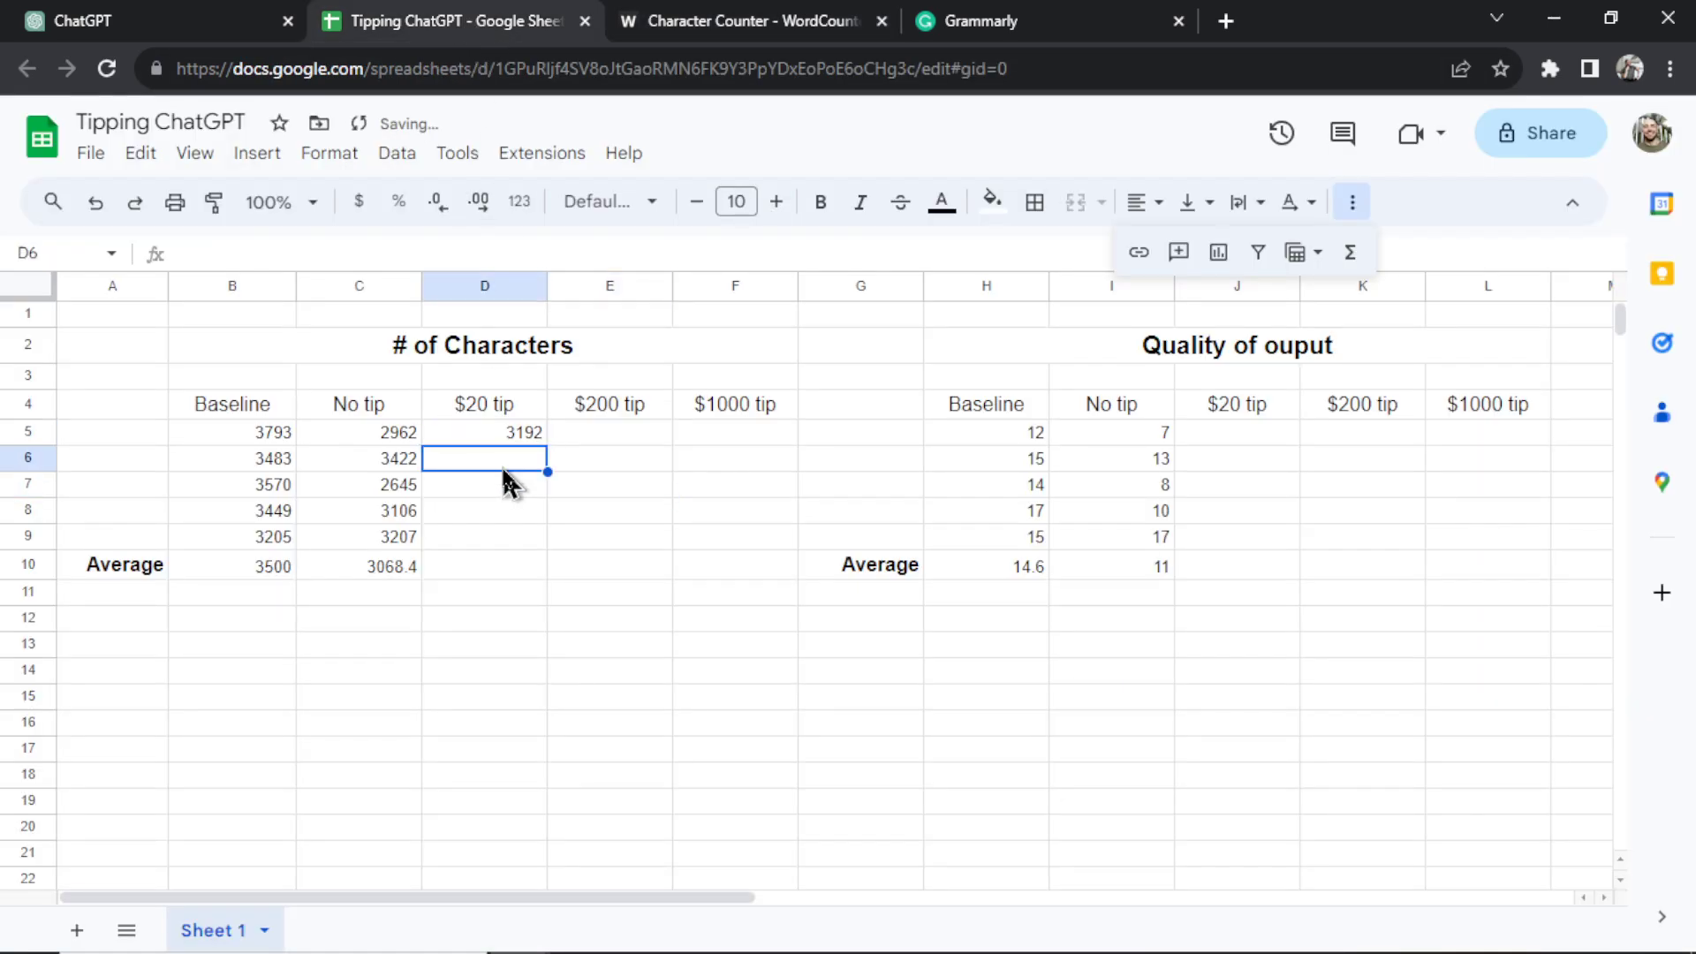
- Check the article in Grammarly and record its 9 issues in J5
key("ctrl+4")
key("ctrl+z")
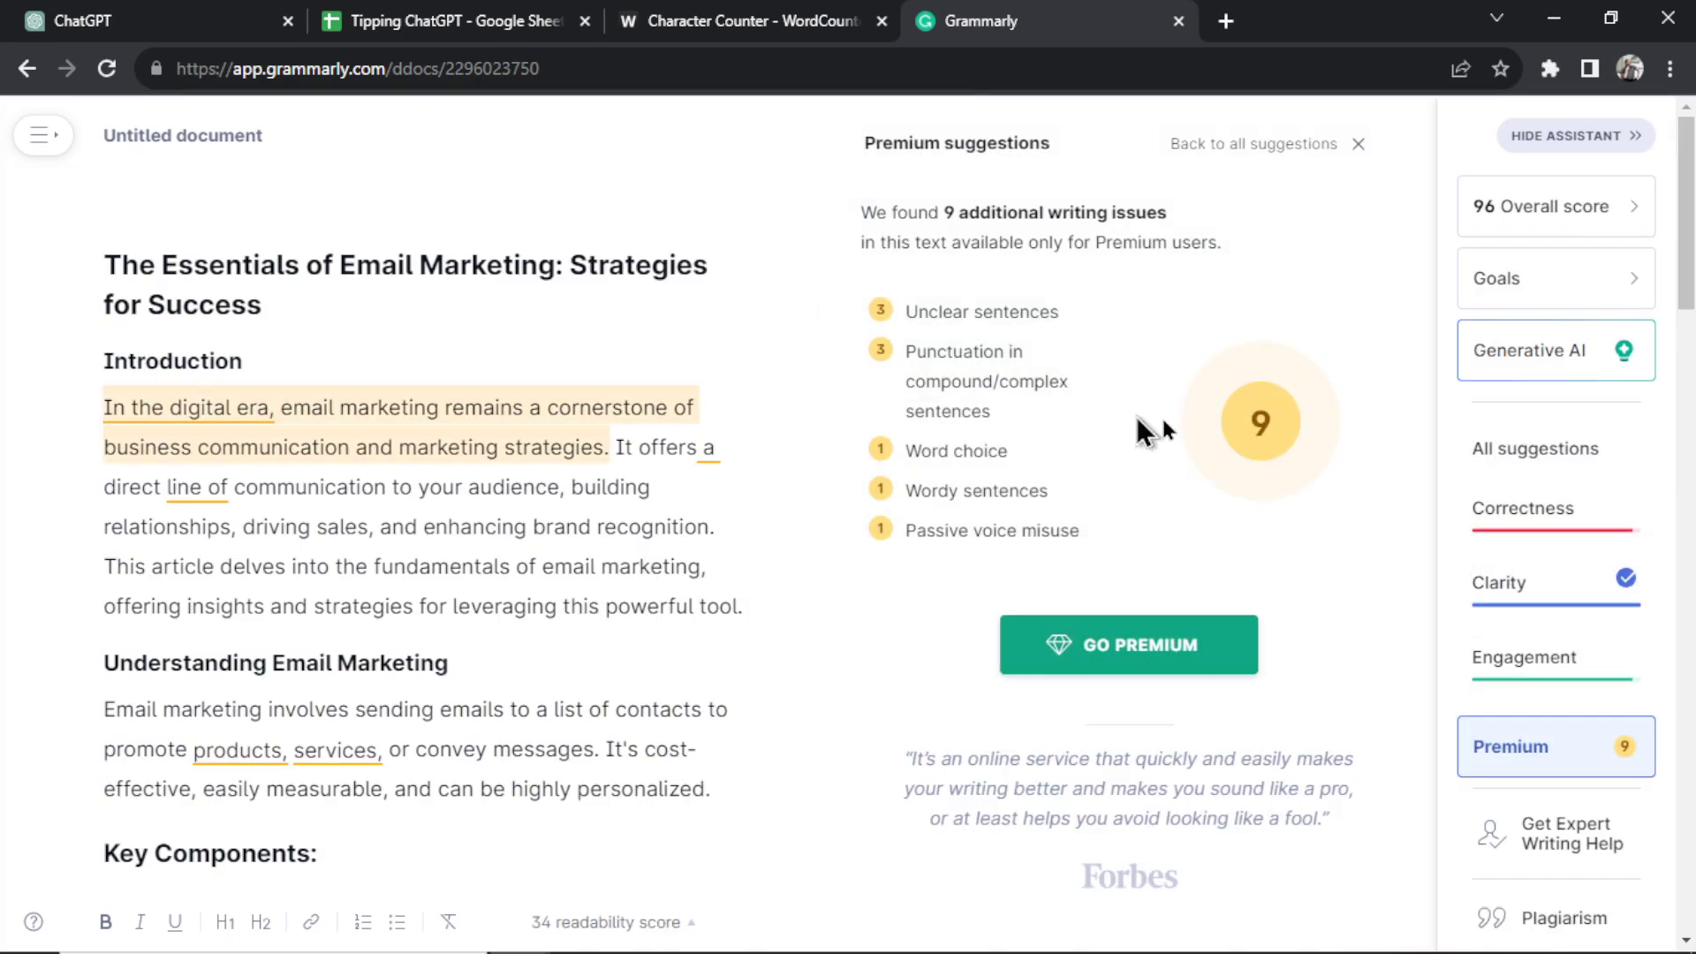
left_click(362, 22)
left_click(1272, 432)
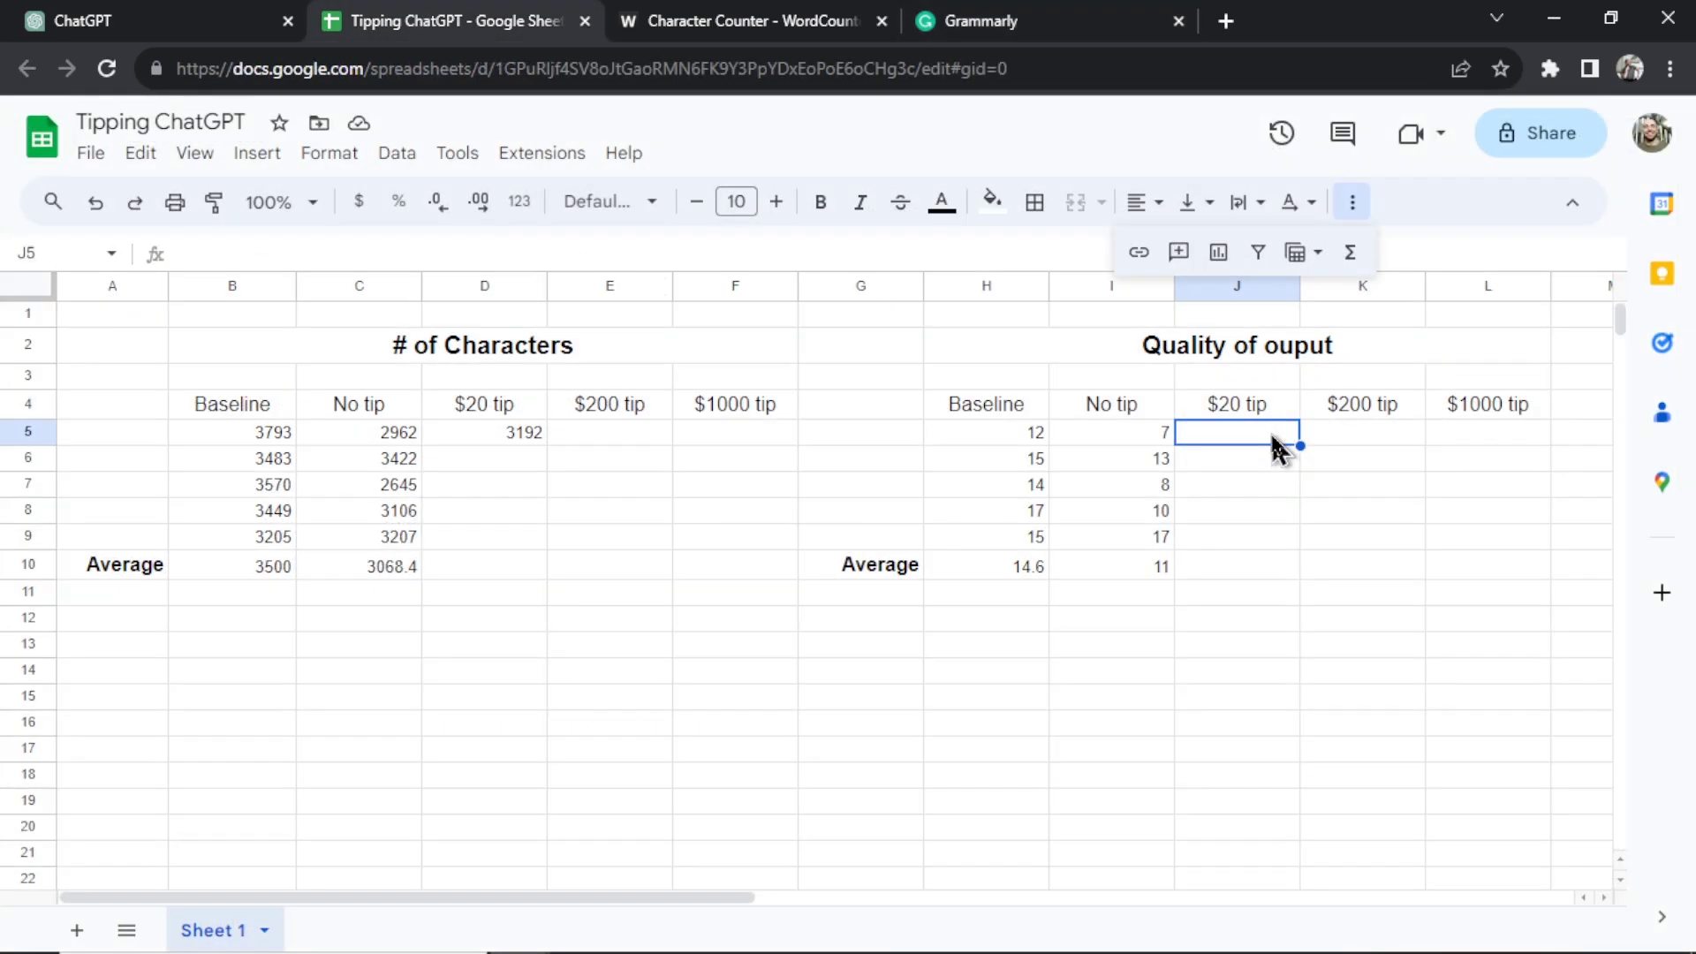
type("9")
key("Return")
left_click(1249, 484)
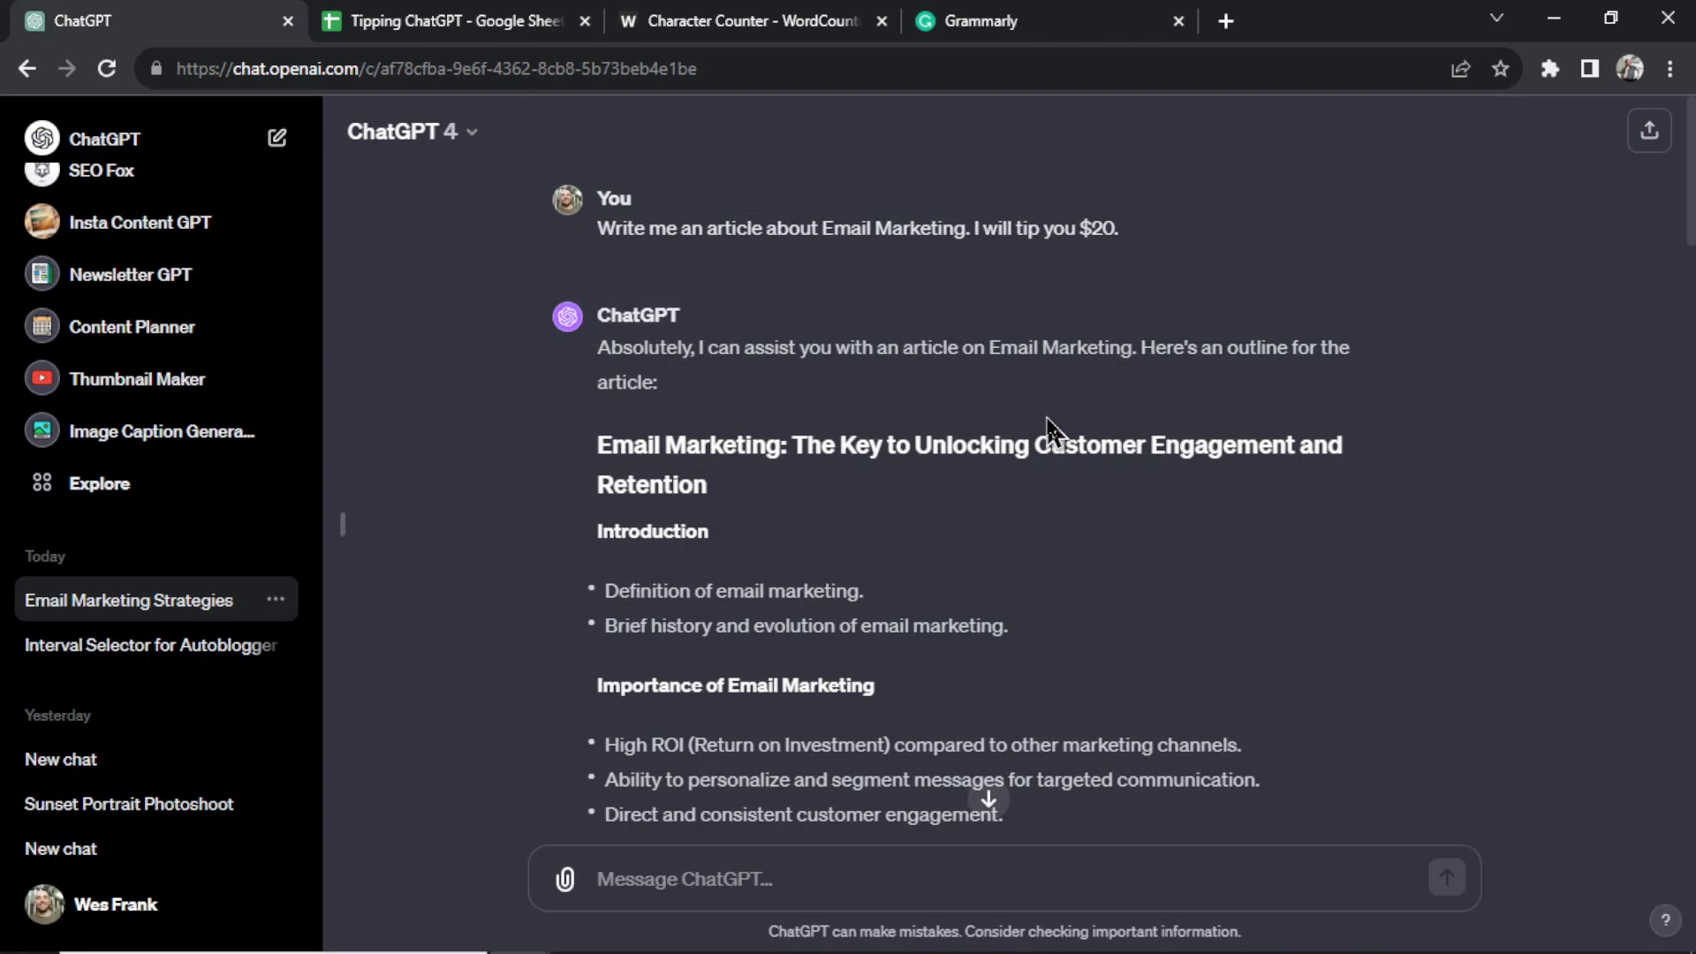
- Copy the full second $20-tip reply into WordCounter, giving 3878 characters and 539 words
scroll(1041, 429, "down", 1)
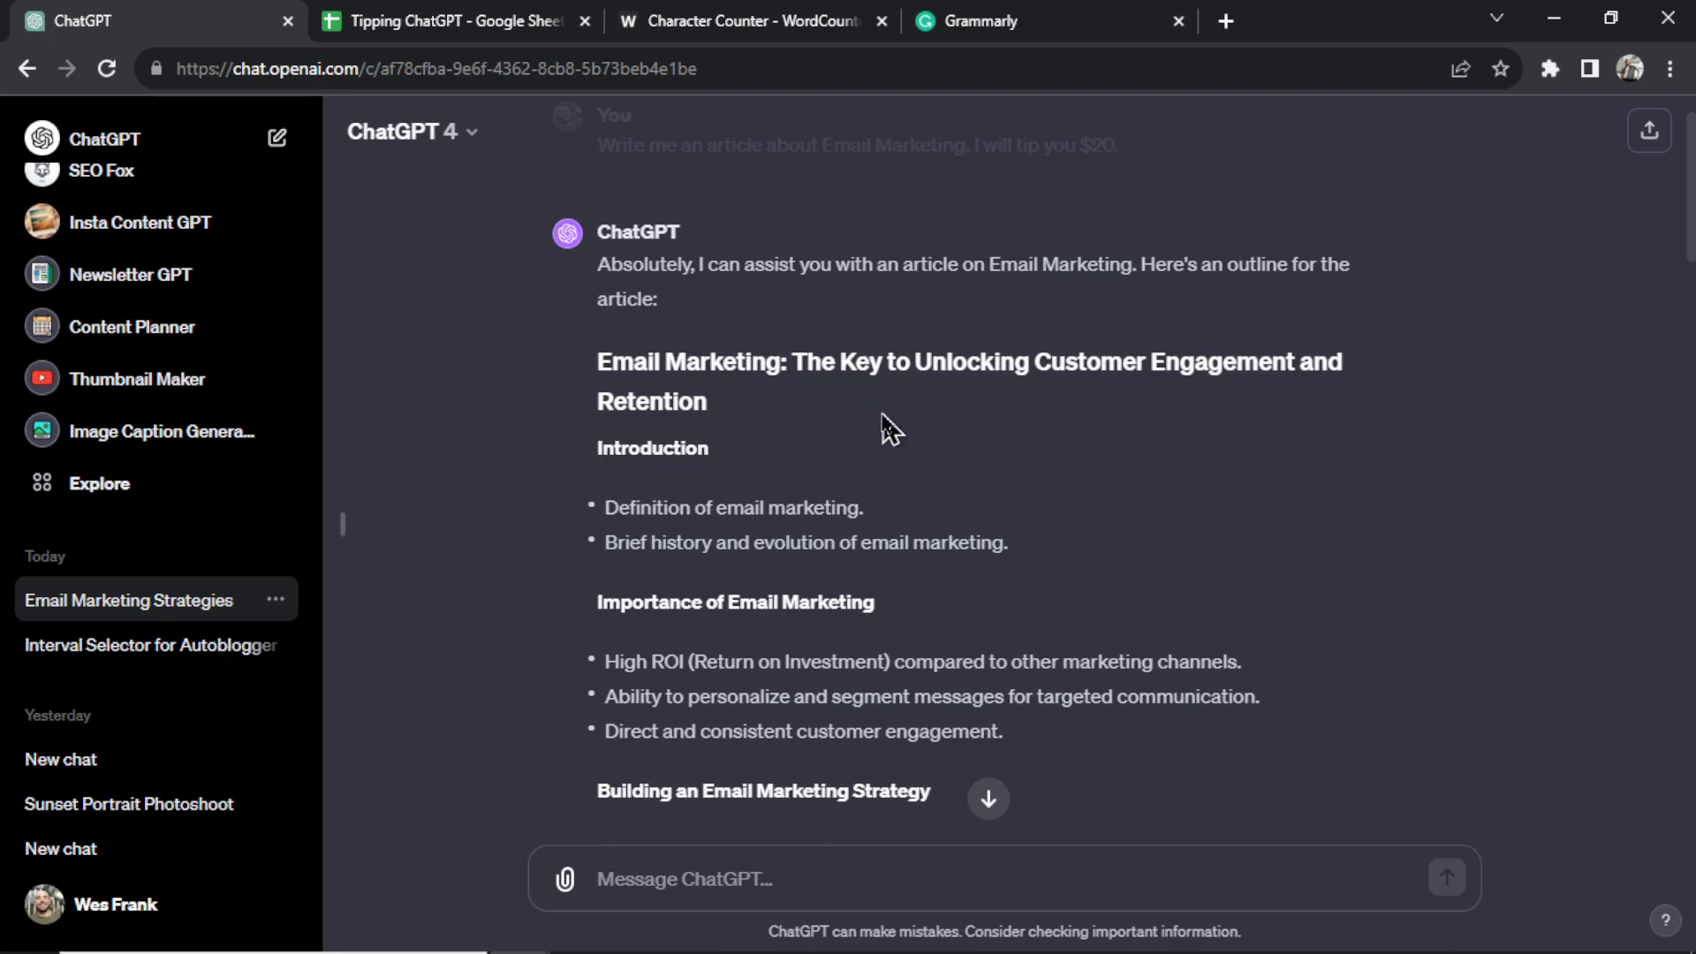
scroll(888, 428, "down", 8)
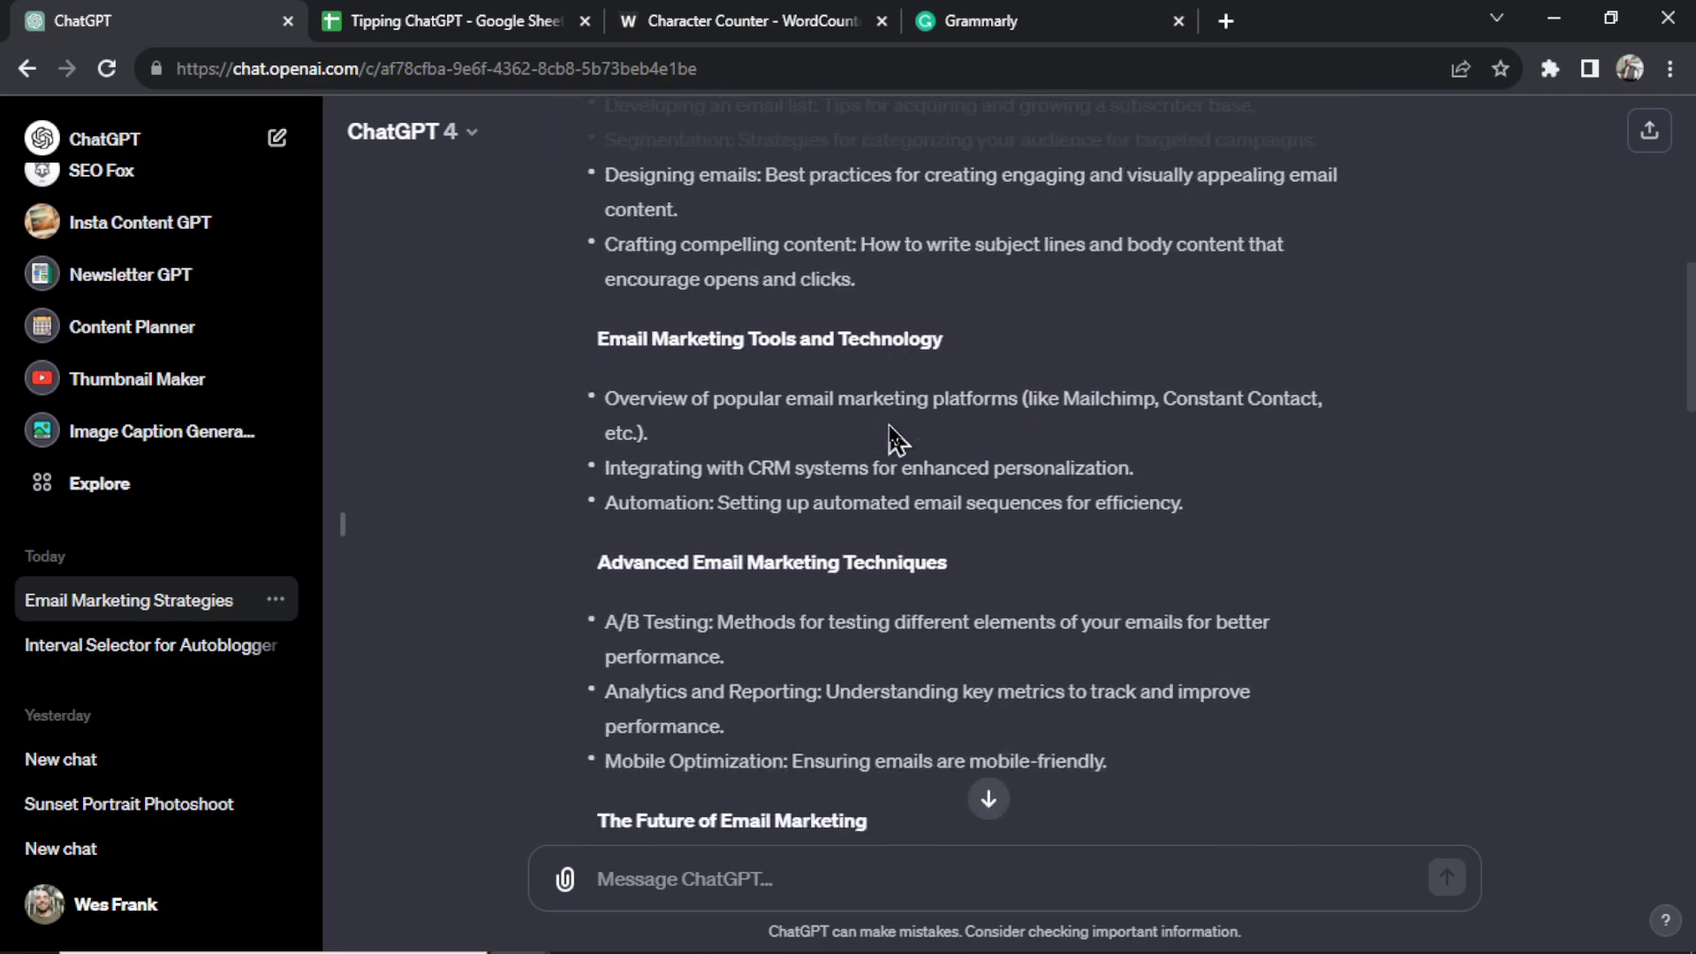
scroll(896, 437, "down", 15)
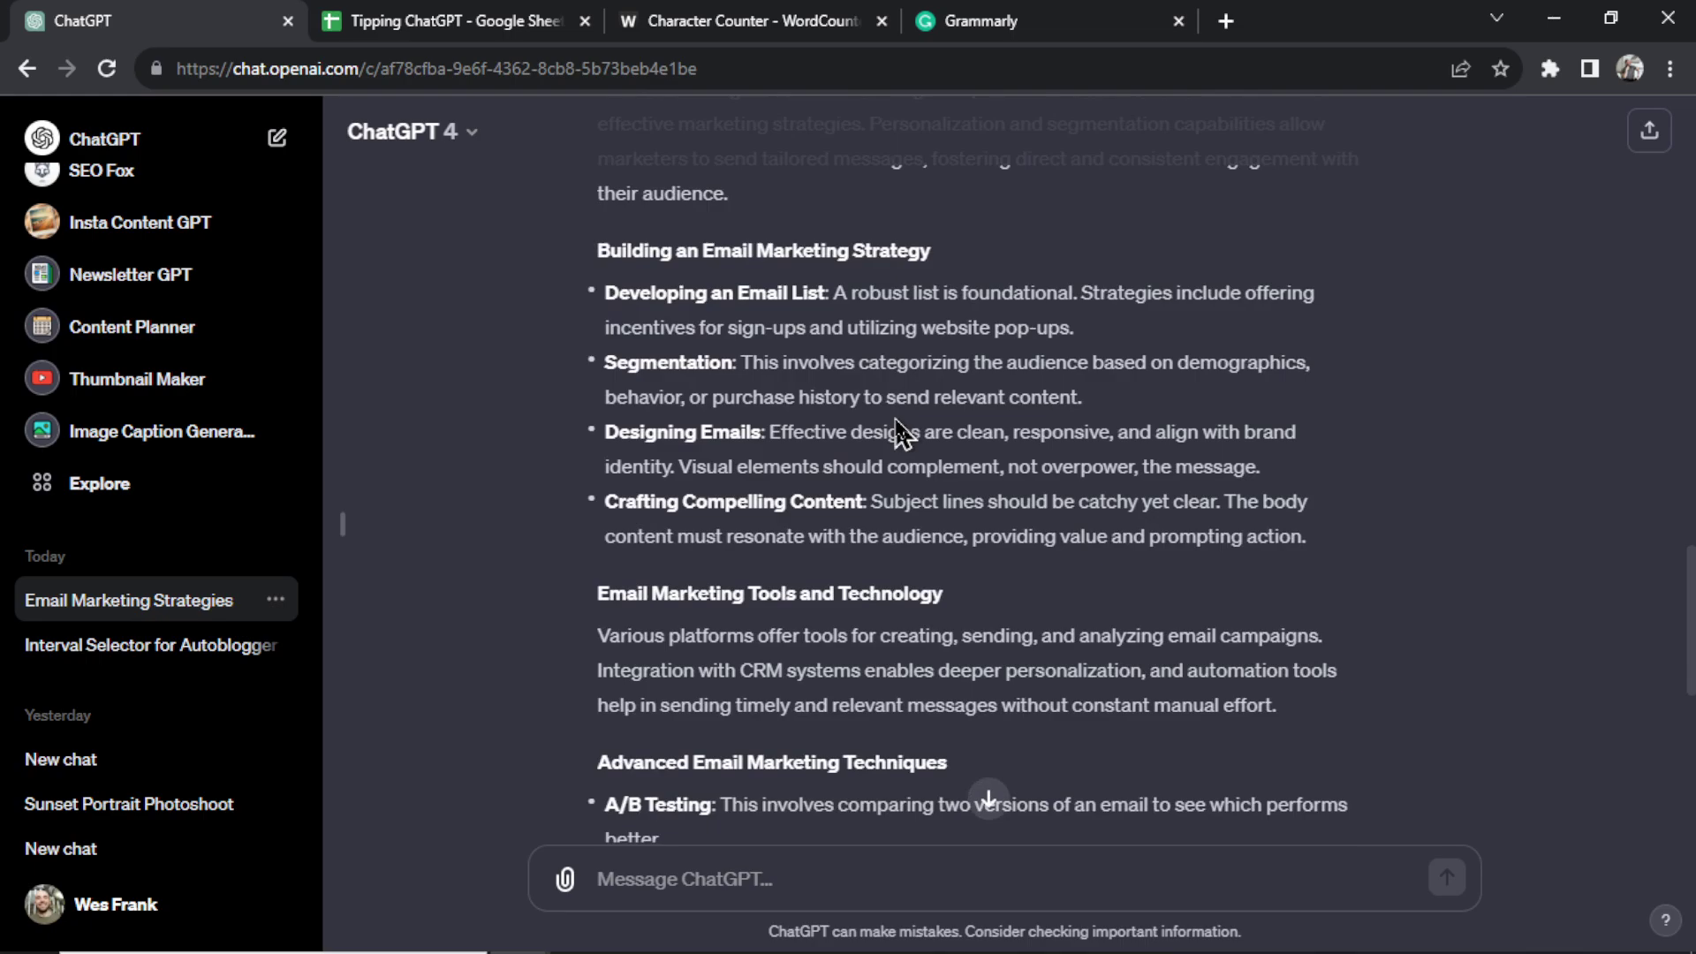
scroll(897, 433, "down", 8)
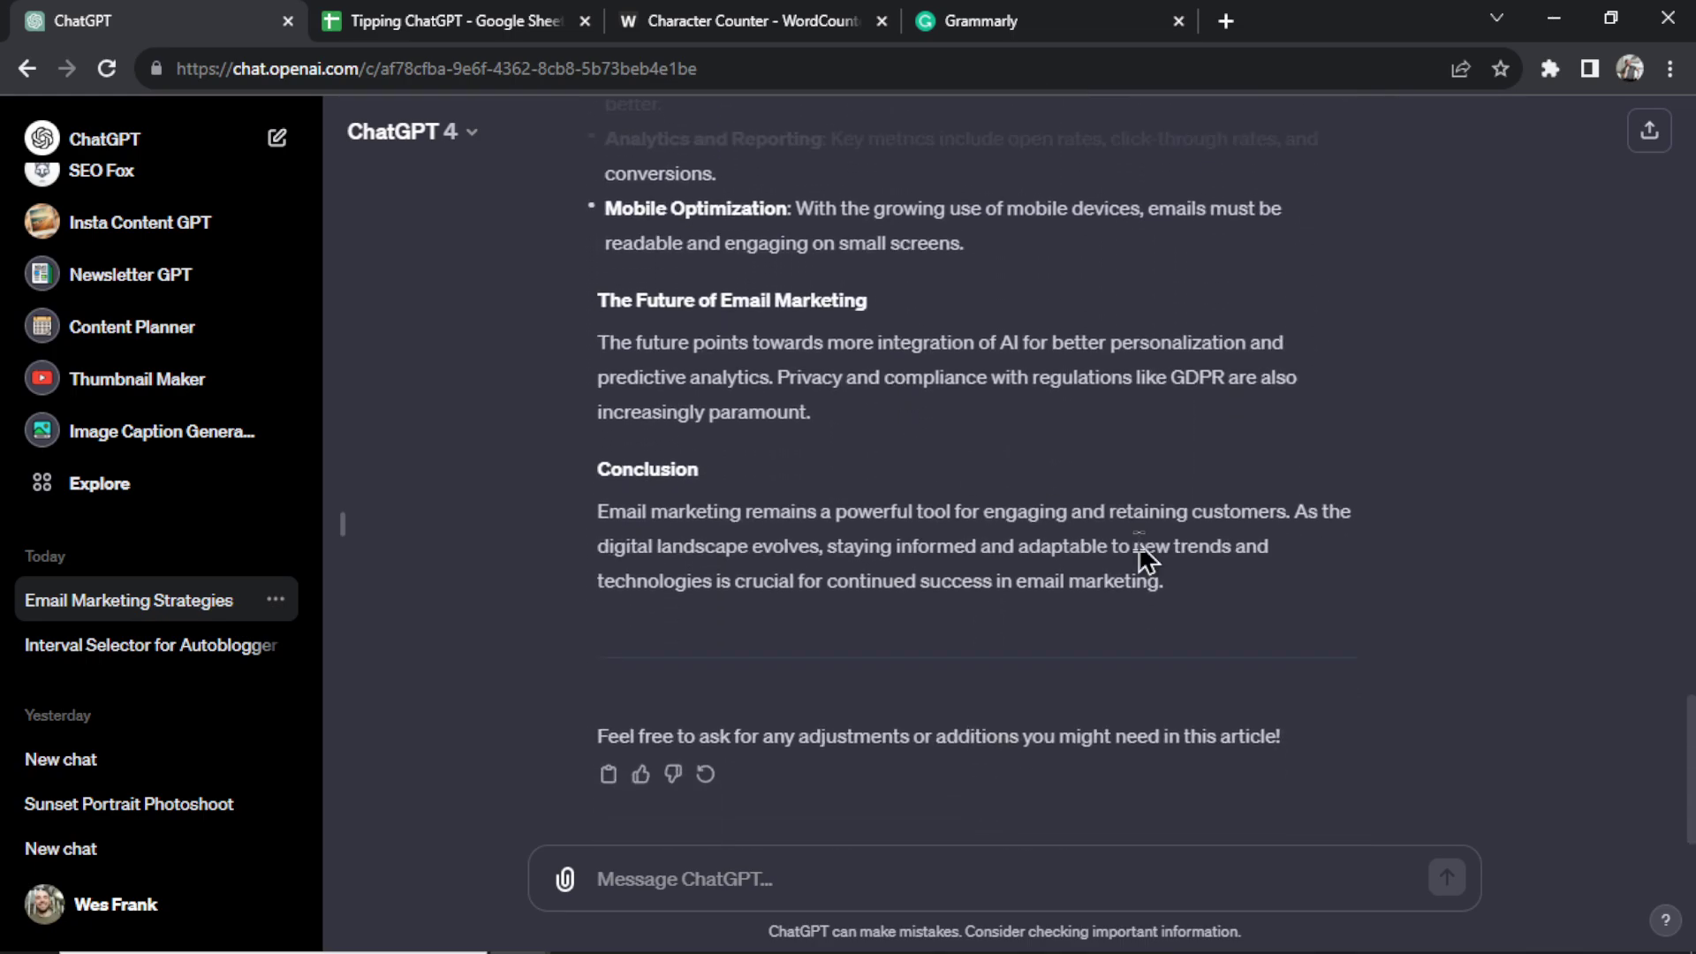
scroll(1140, 549, "up", 13)
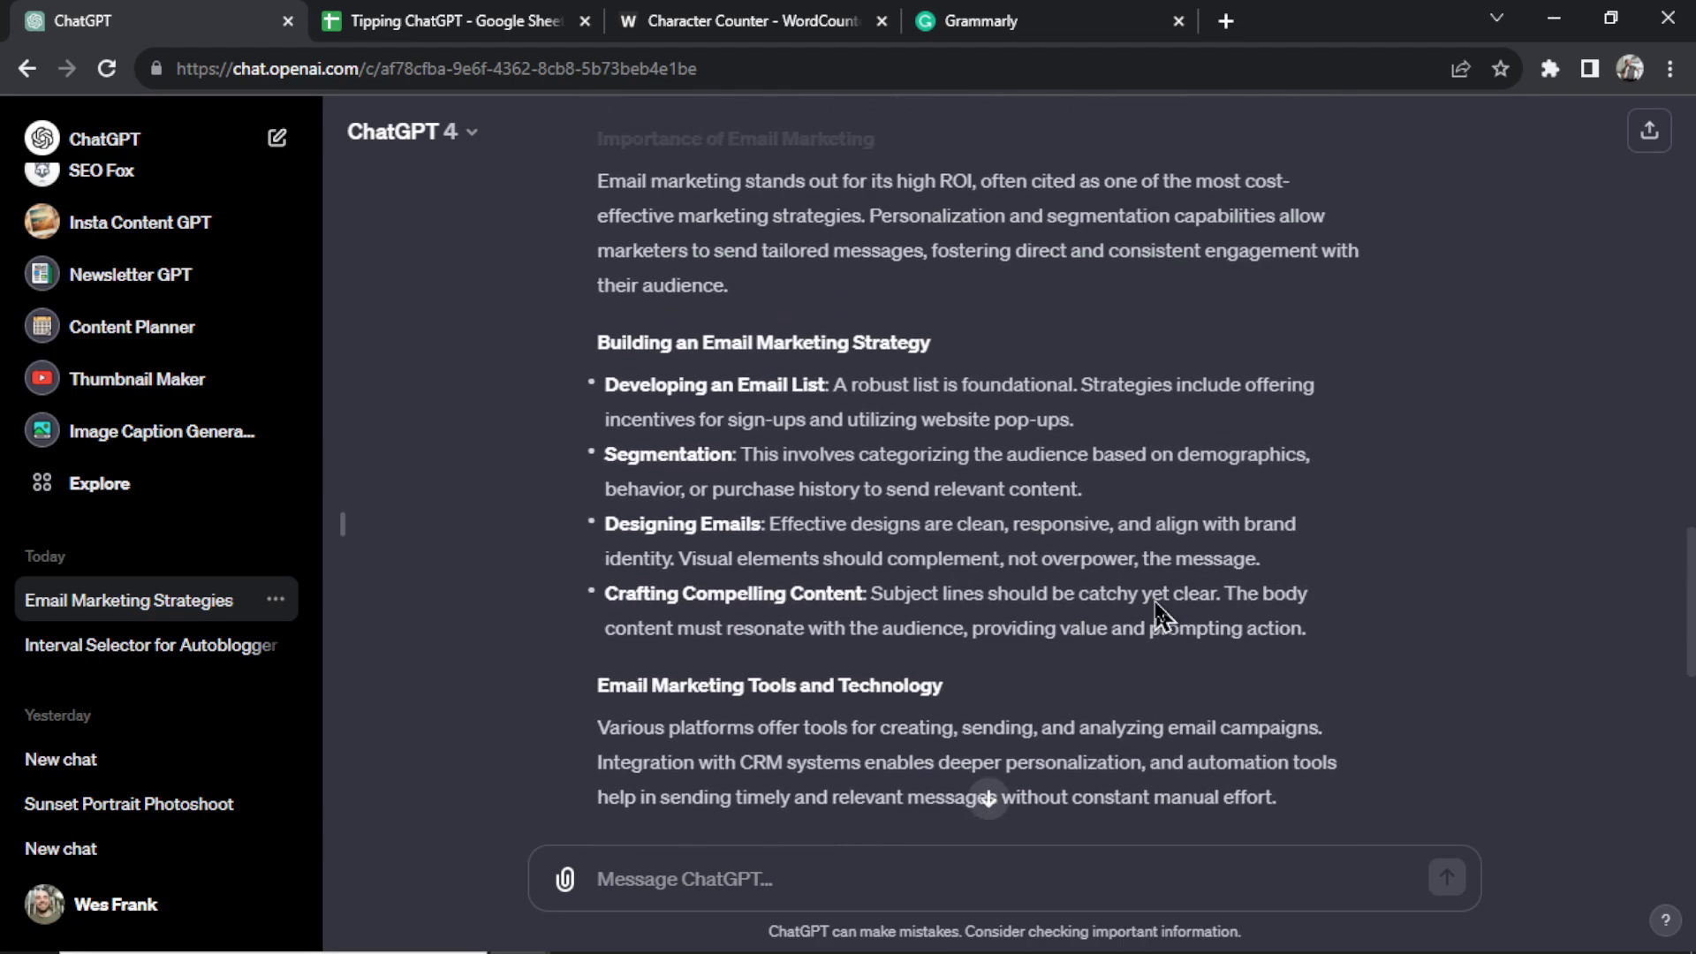
scroll(1156, 606, "up", 11)
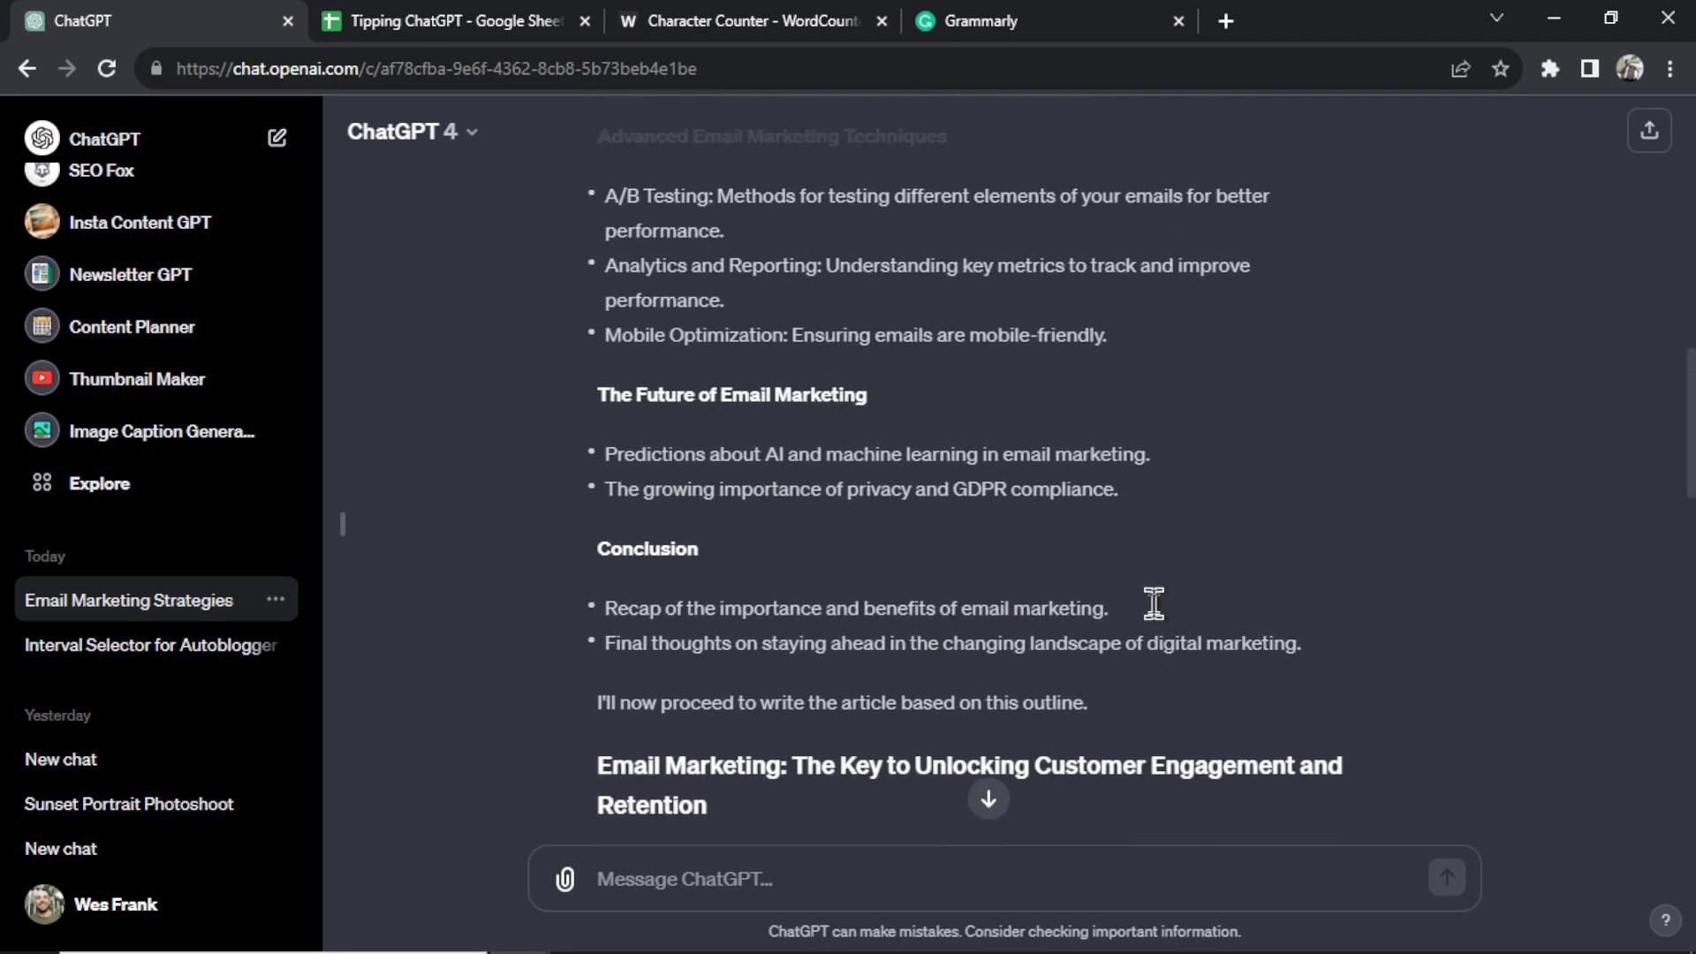
scroll(1154, 603, "up", 8)
left_click(988, 799)
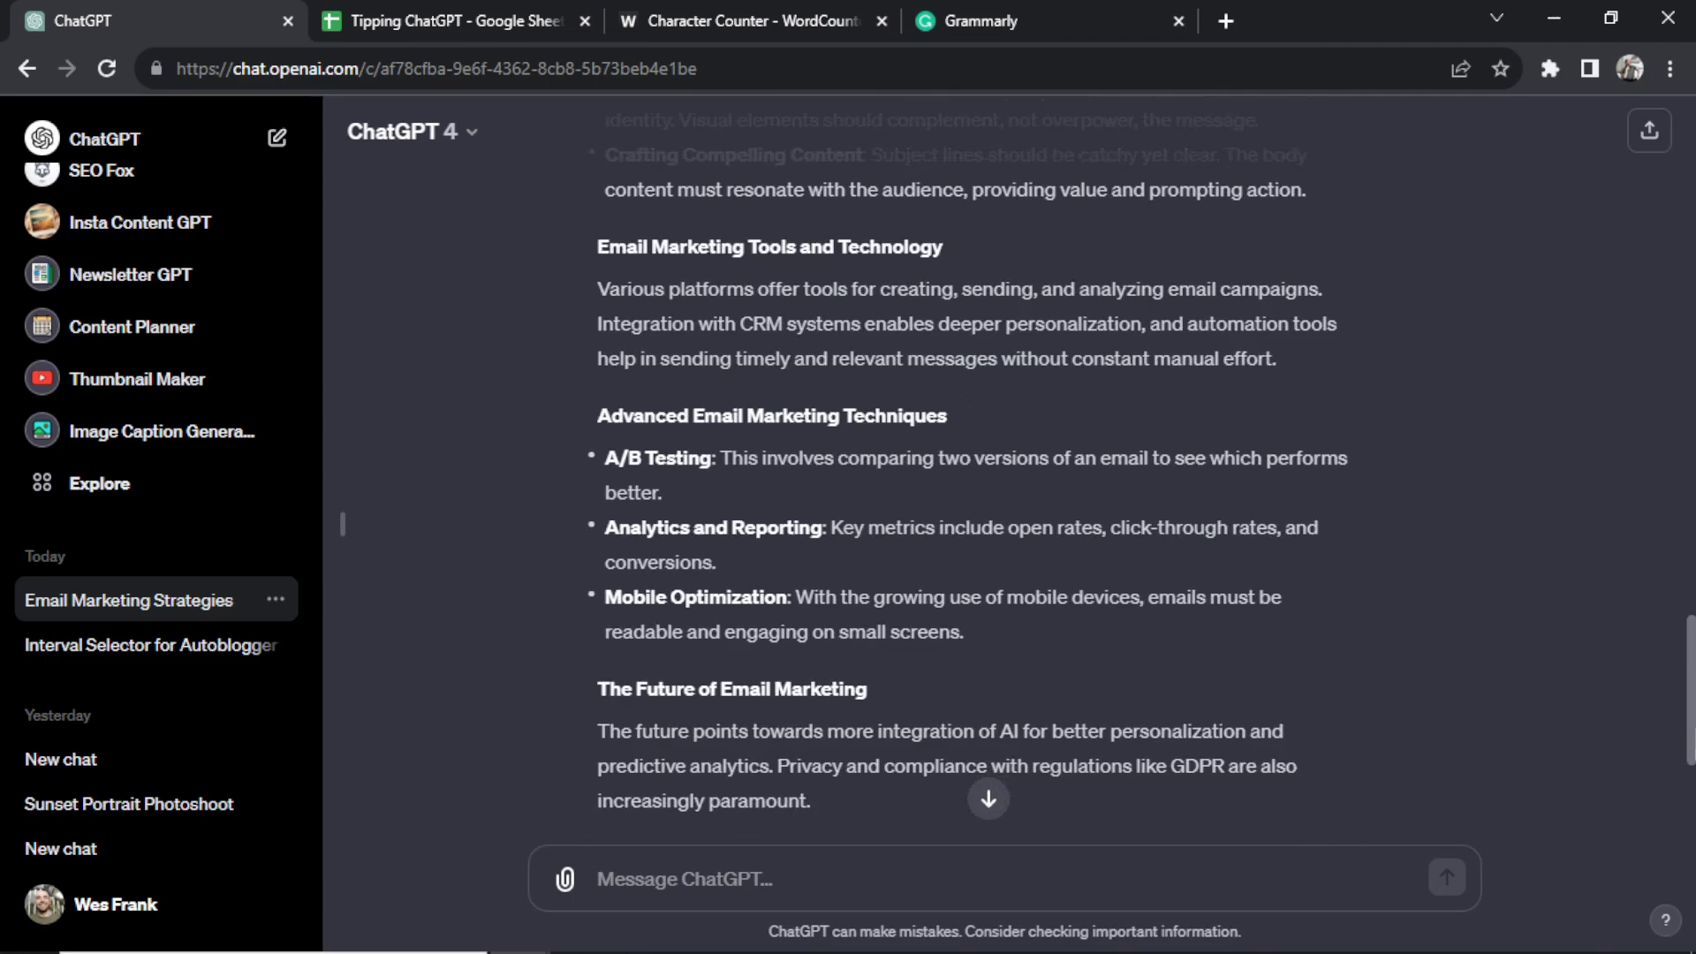
key("ctrl+3")
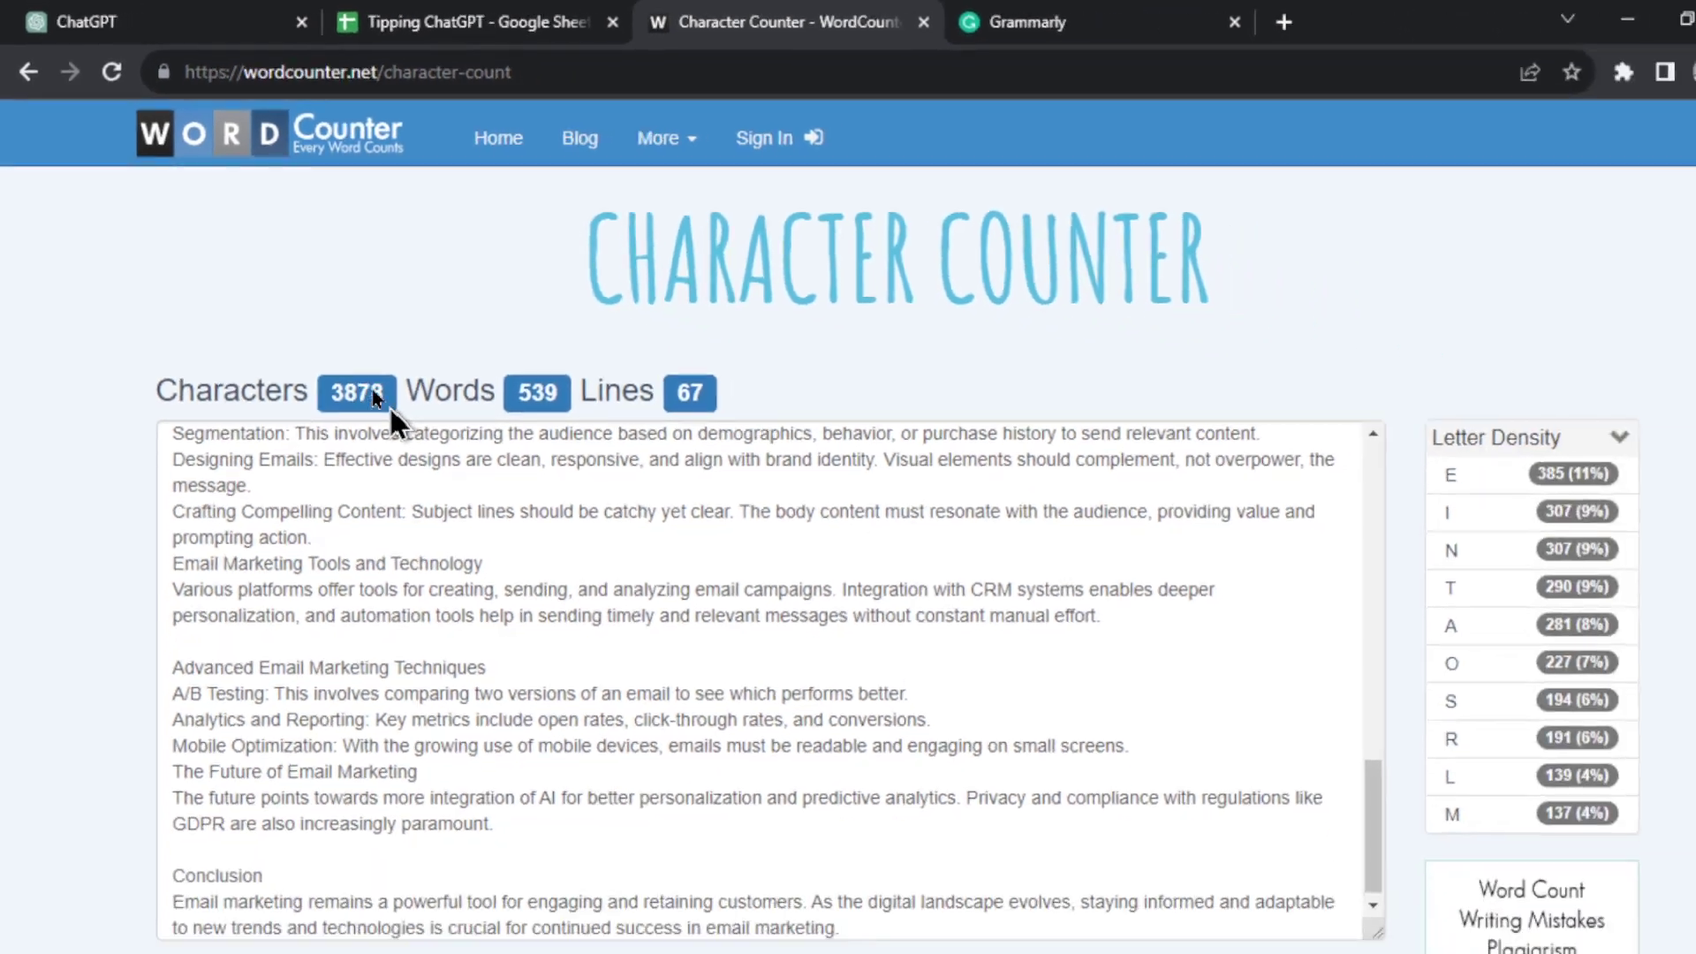
- Log 3878 characters and 4 Grammarly issues for the second $20-tip run
key("ctrl+2")
type("387")
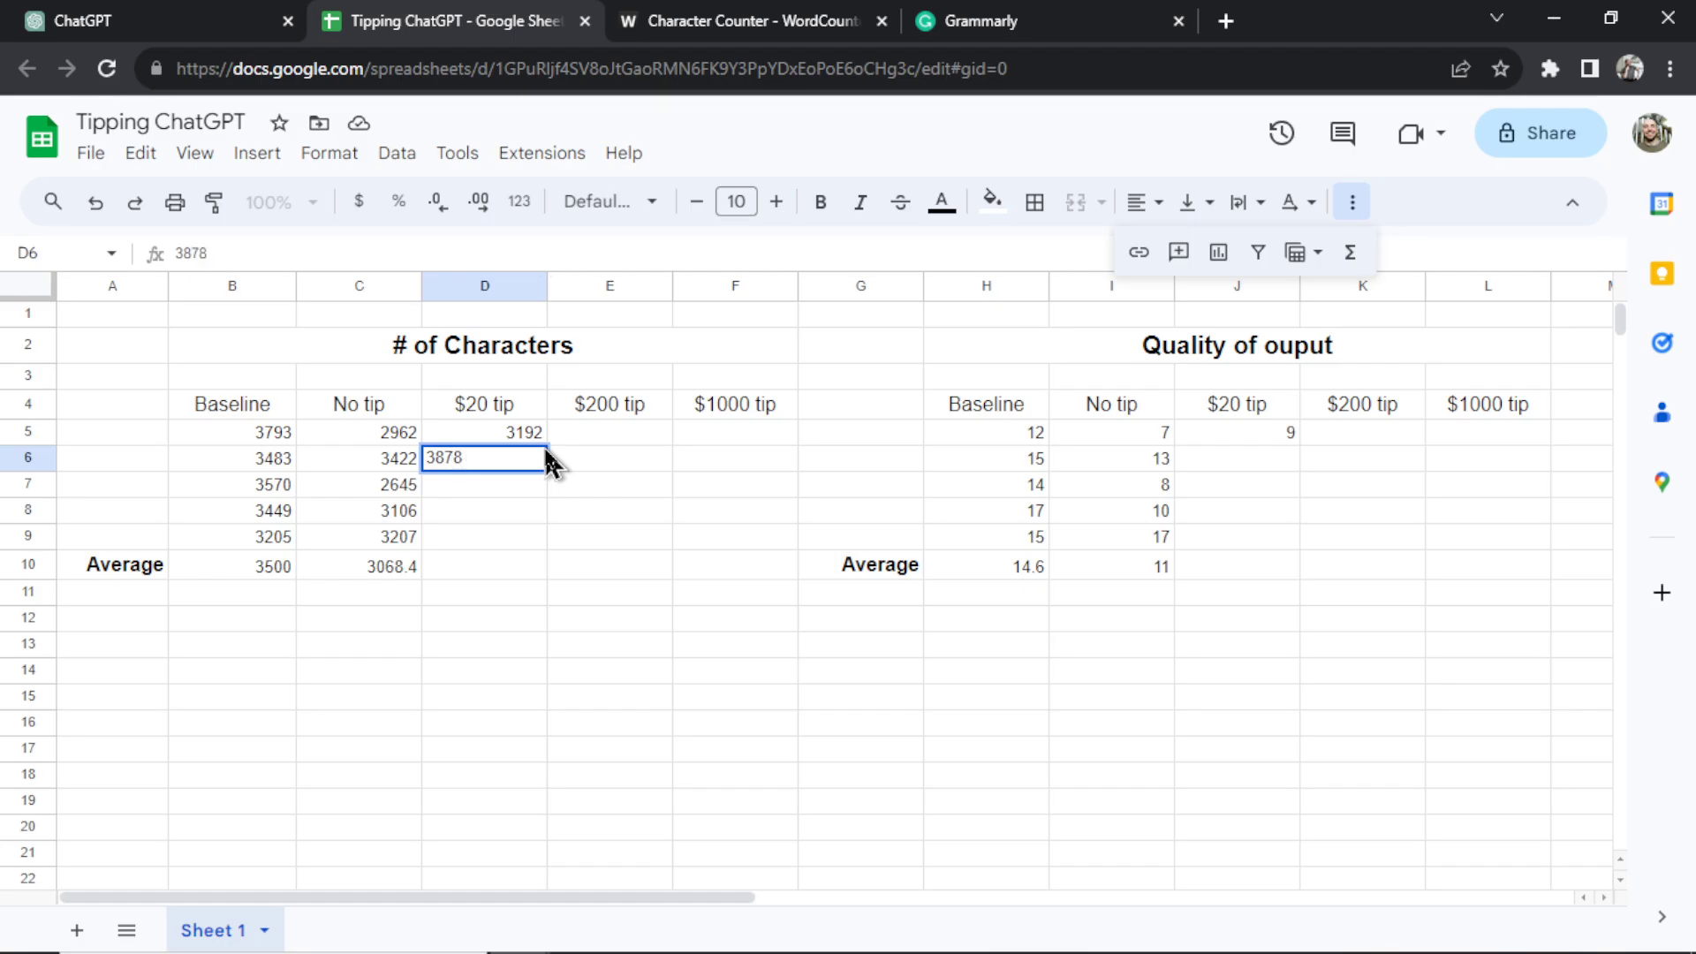
type("8")
key("ctrl+4")
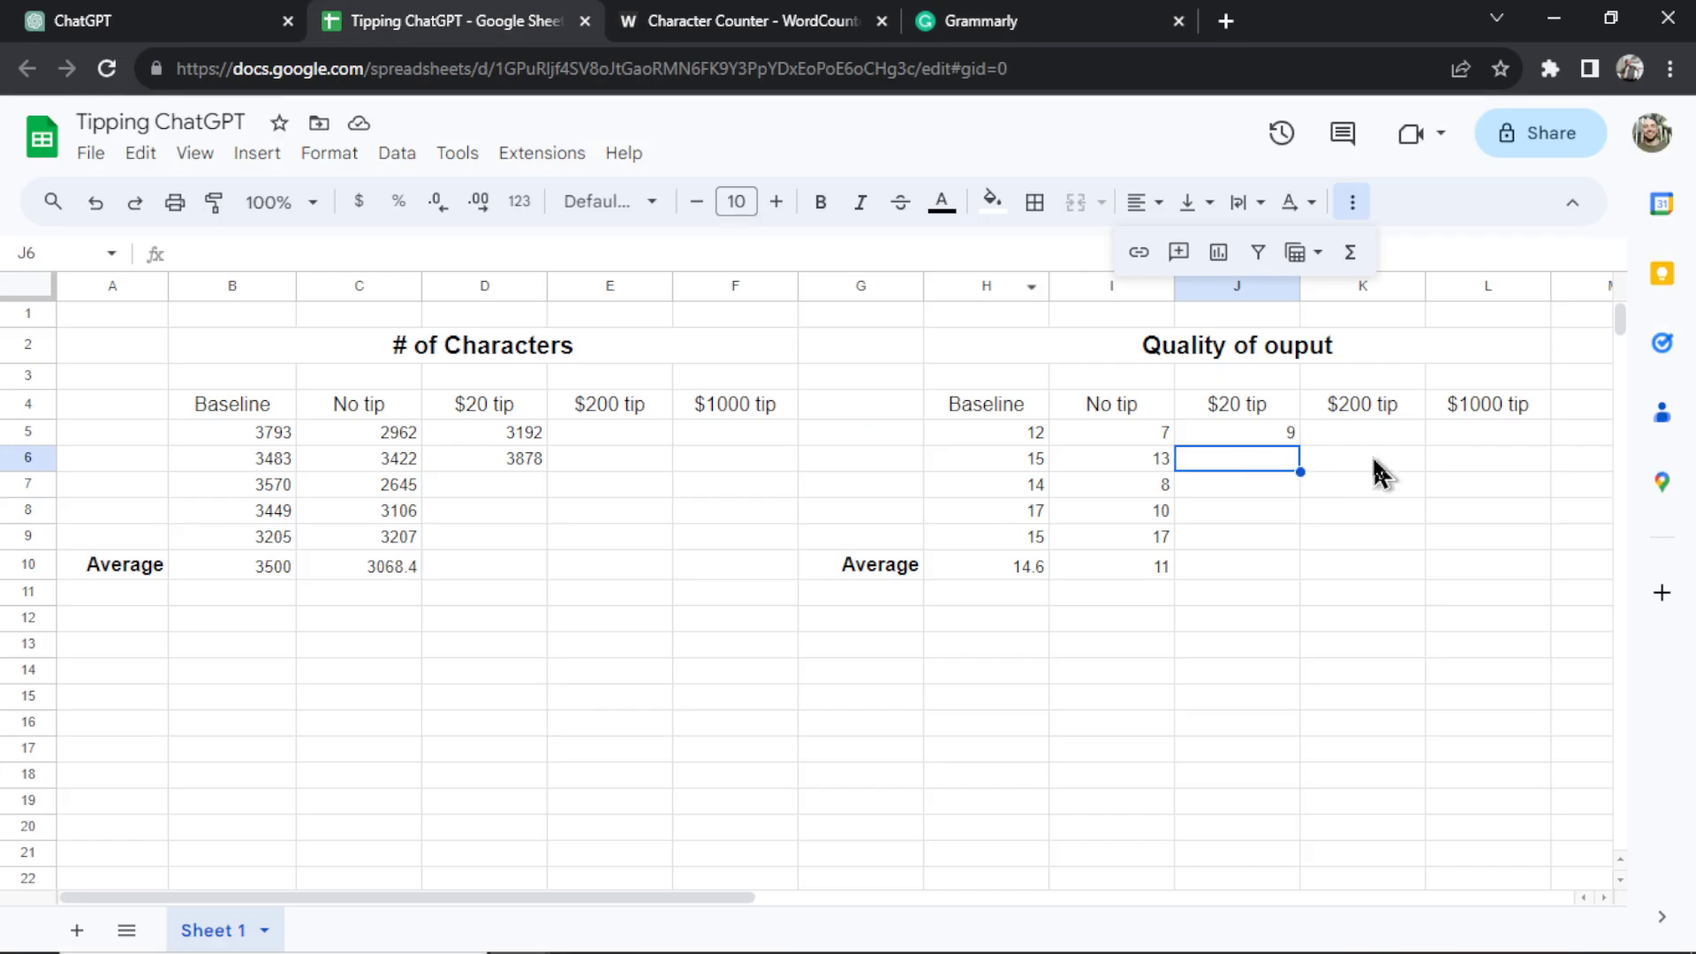
type("4")
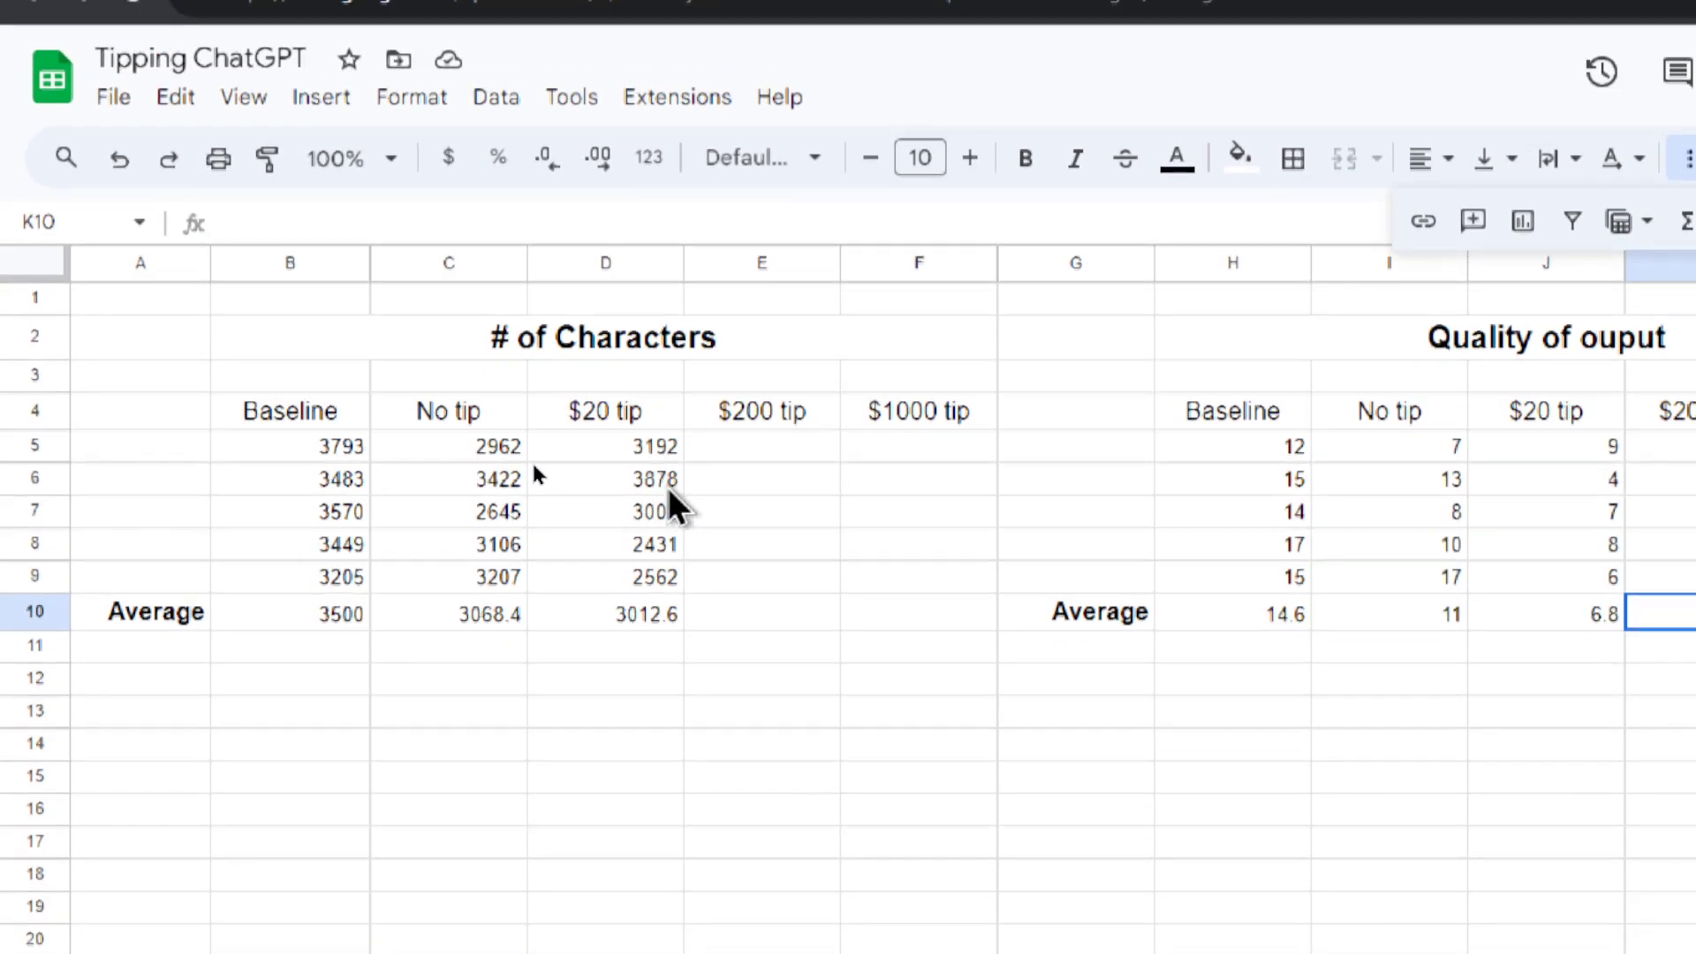
- Review the filled $20-tip columns, leaving the cursor on empty cell J12
left_click(1546, 679)
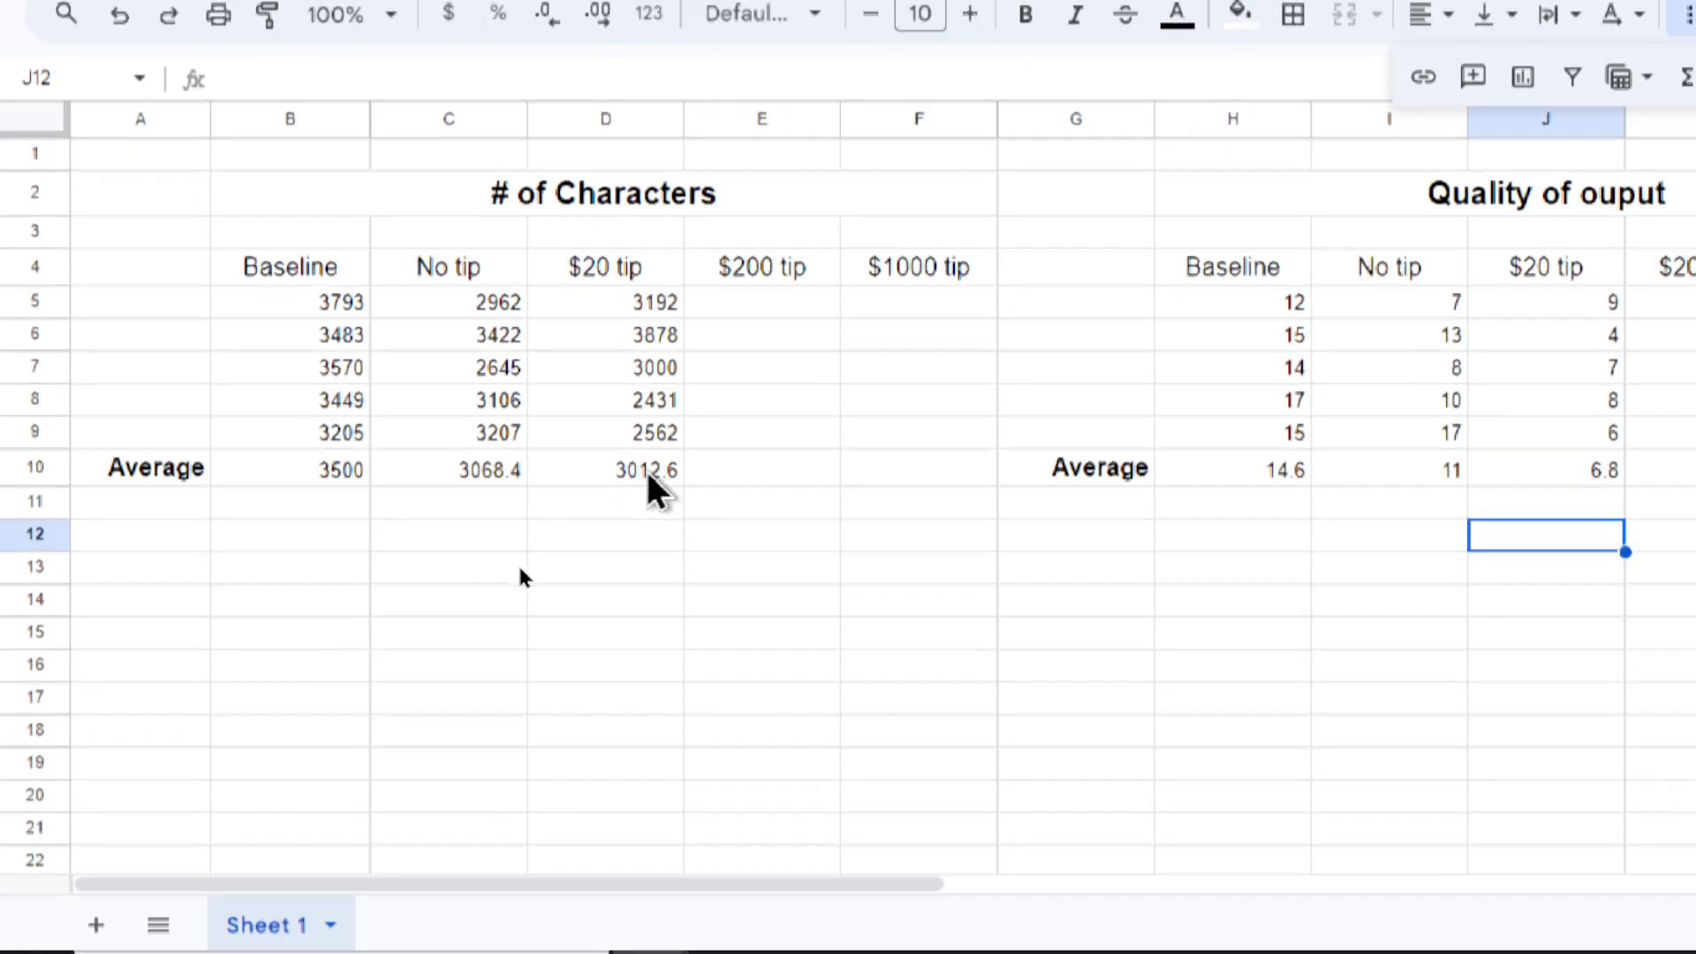
scroll(971, 530, "down", 15)
scroll(972, 530, "up", 17)
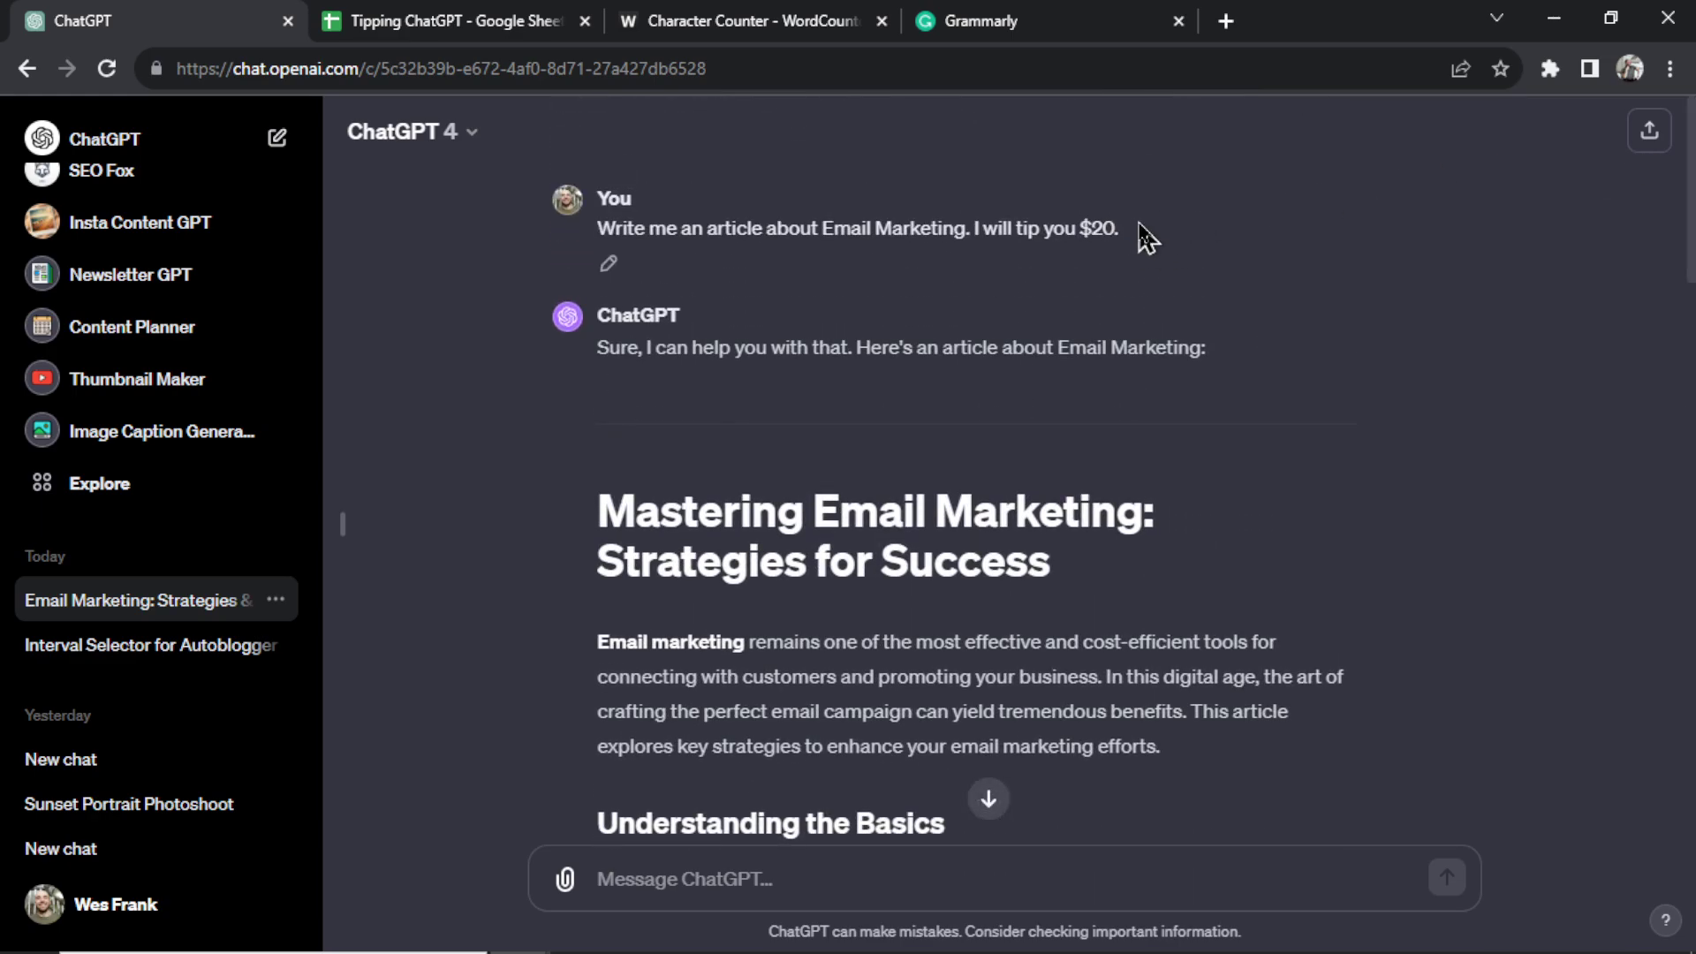
- Highlight the $20-tip prompt and the reply's opening and closing lines, then start a $200-tip chat
scroll(1199, 341, "down", 1)
scroll(1231, 360, "up", 1)
left_click_drag(1207, 349, 591, 362)
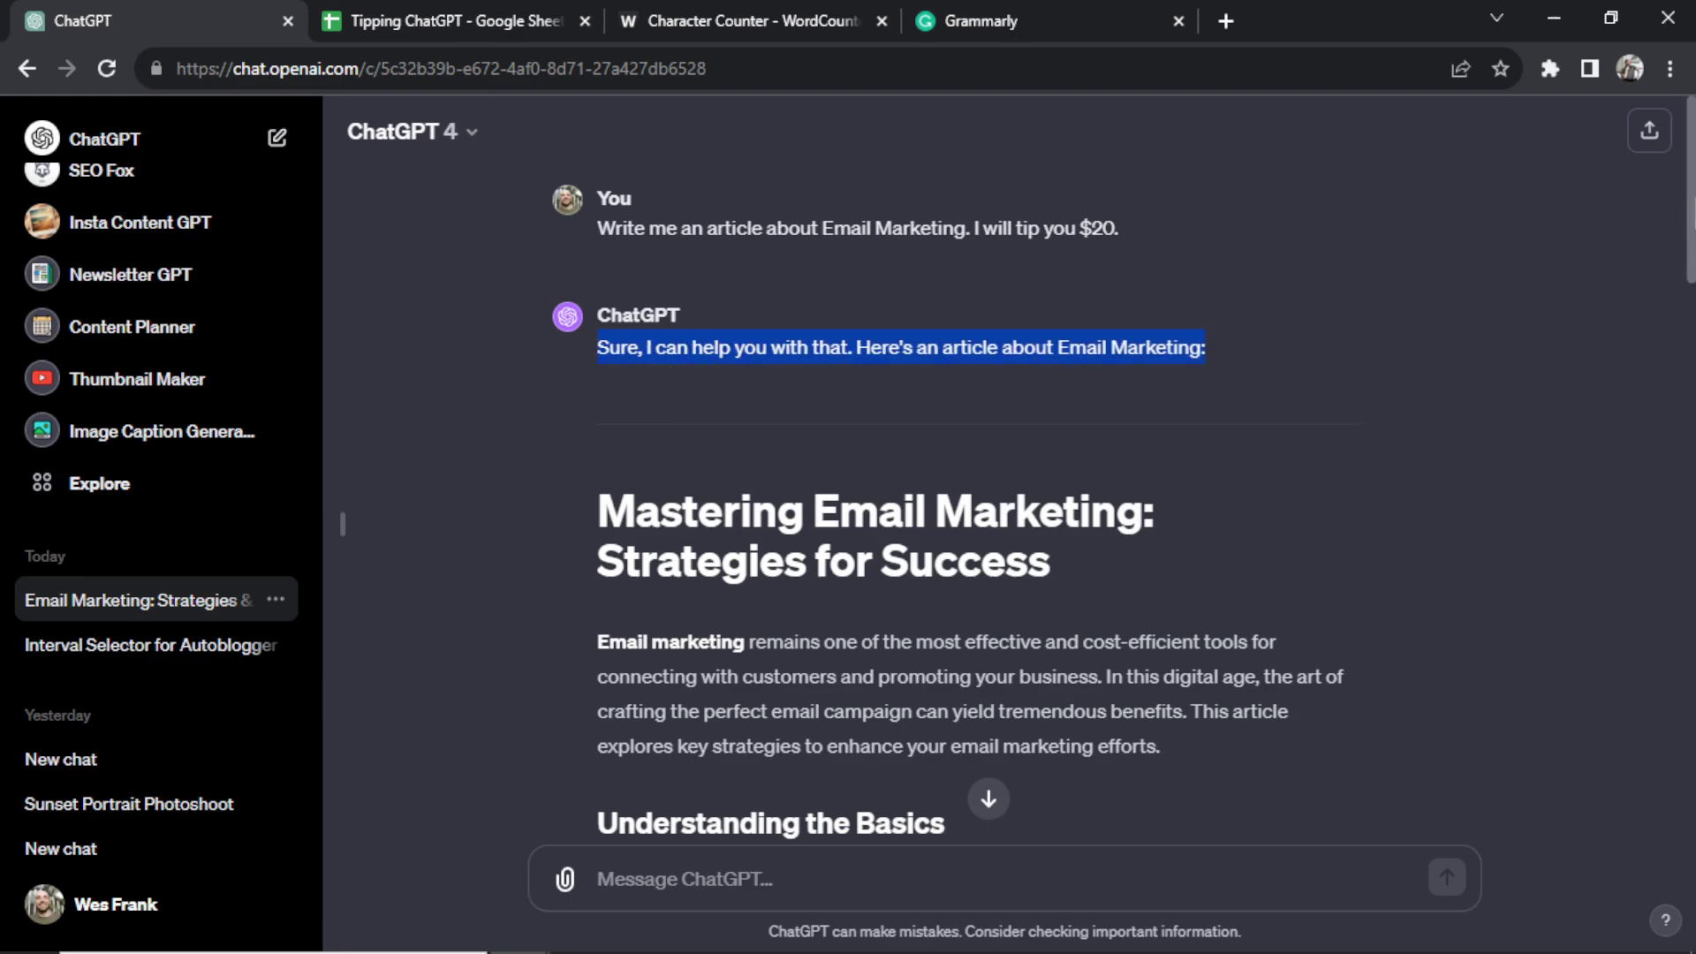
left_click(989, 798)
left_click_drag(933, 679, 592, 622)
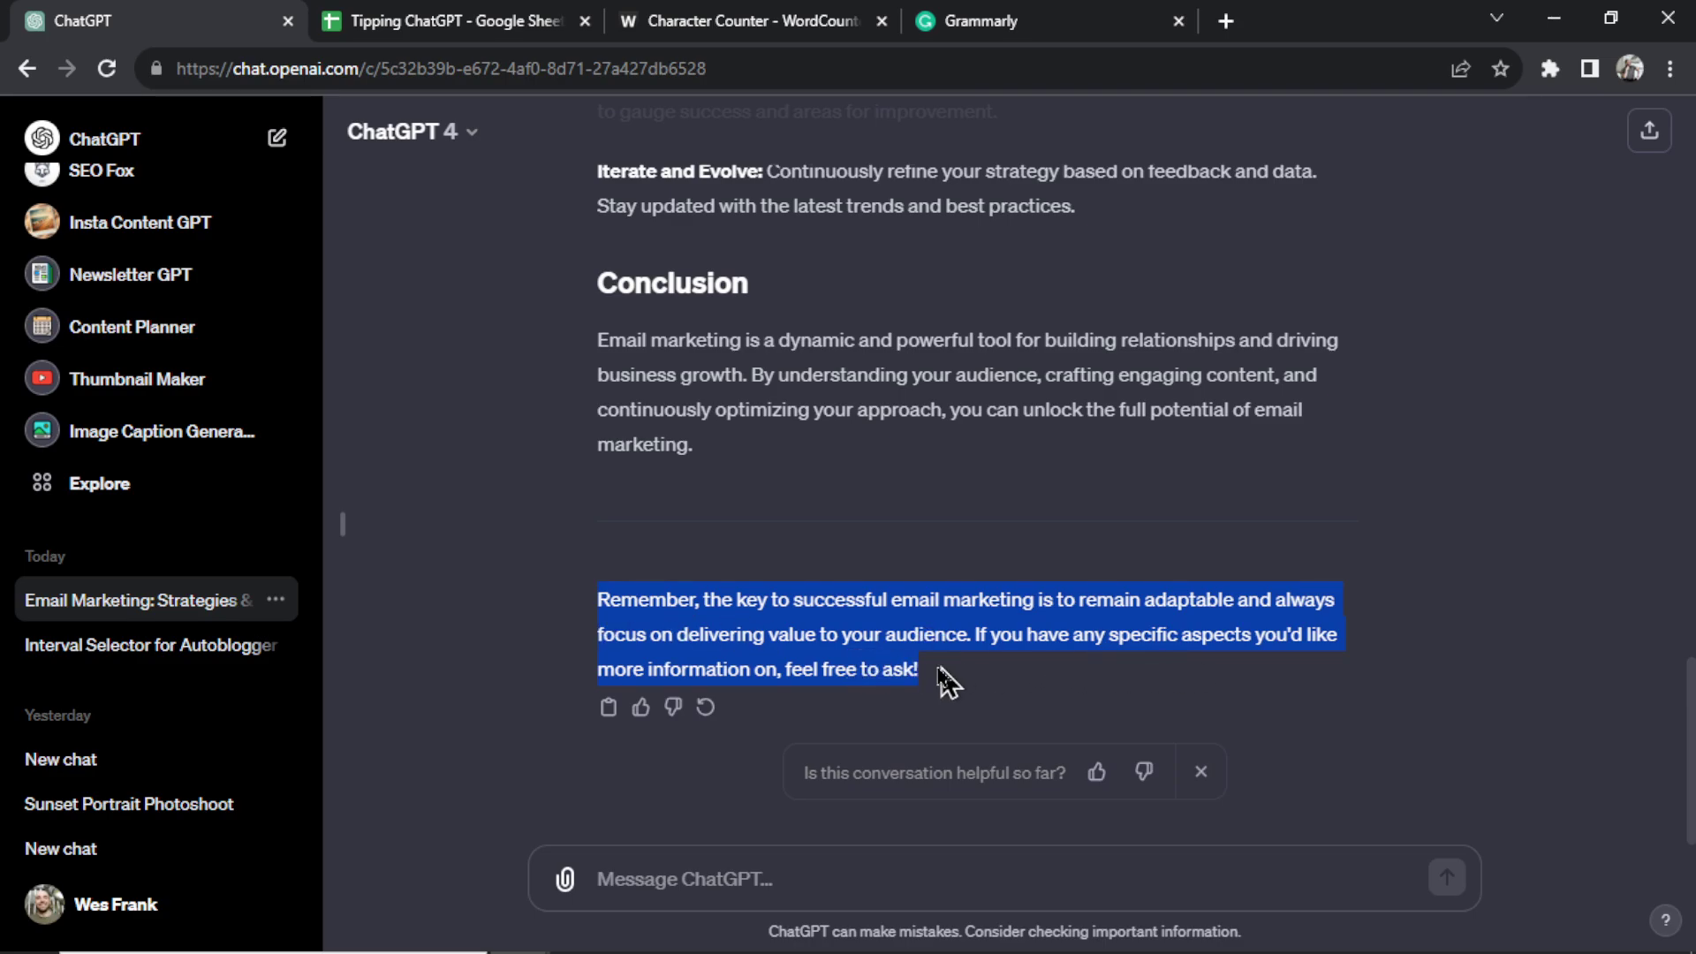
key("Home")
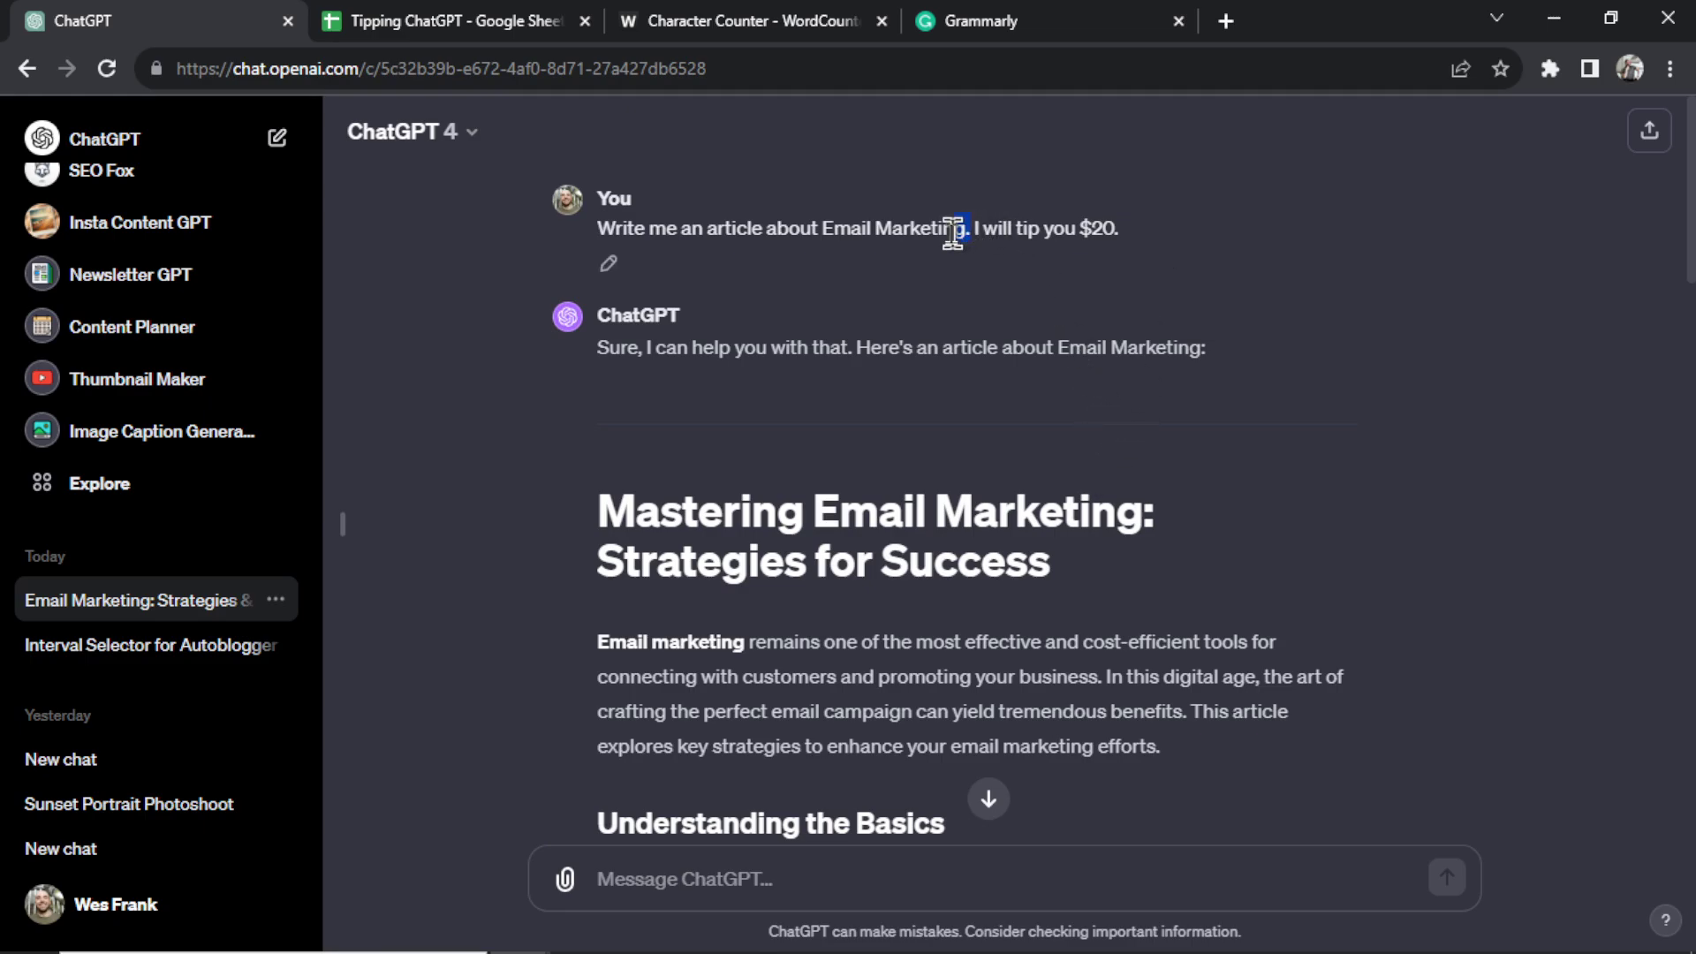
left_click_drag(952, 232, 601, 232)
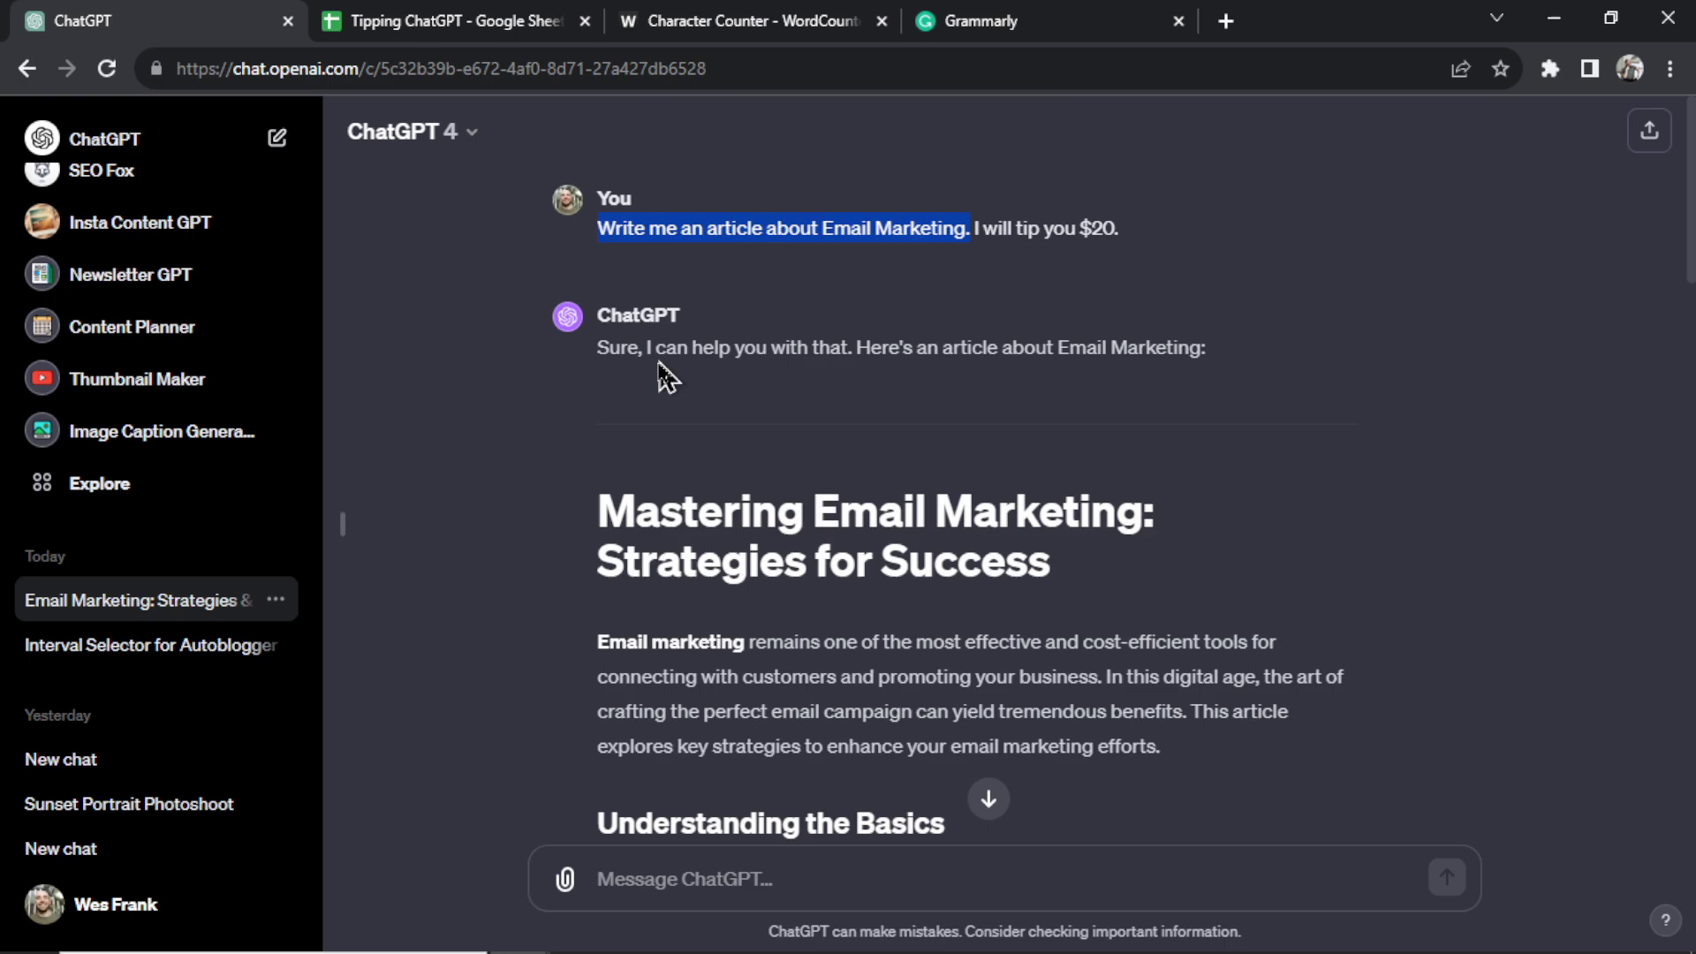
left_click_drag(595, 348, 1234, 439)
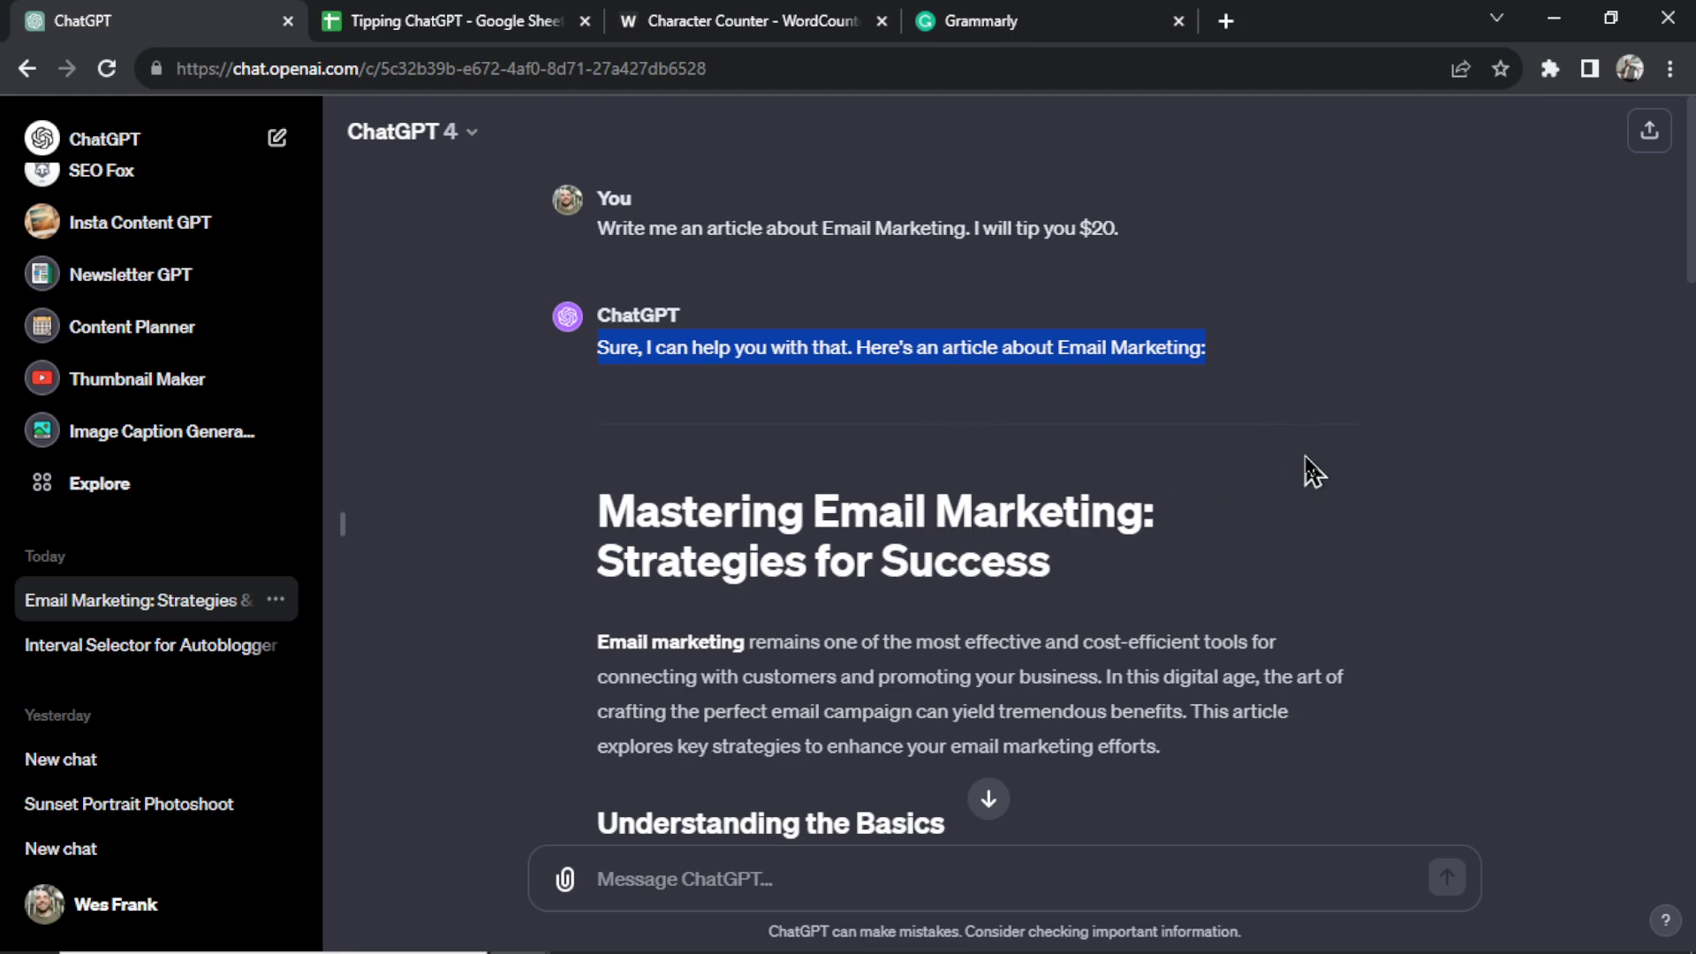
key("ctrl+Tab")
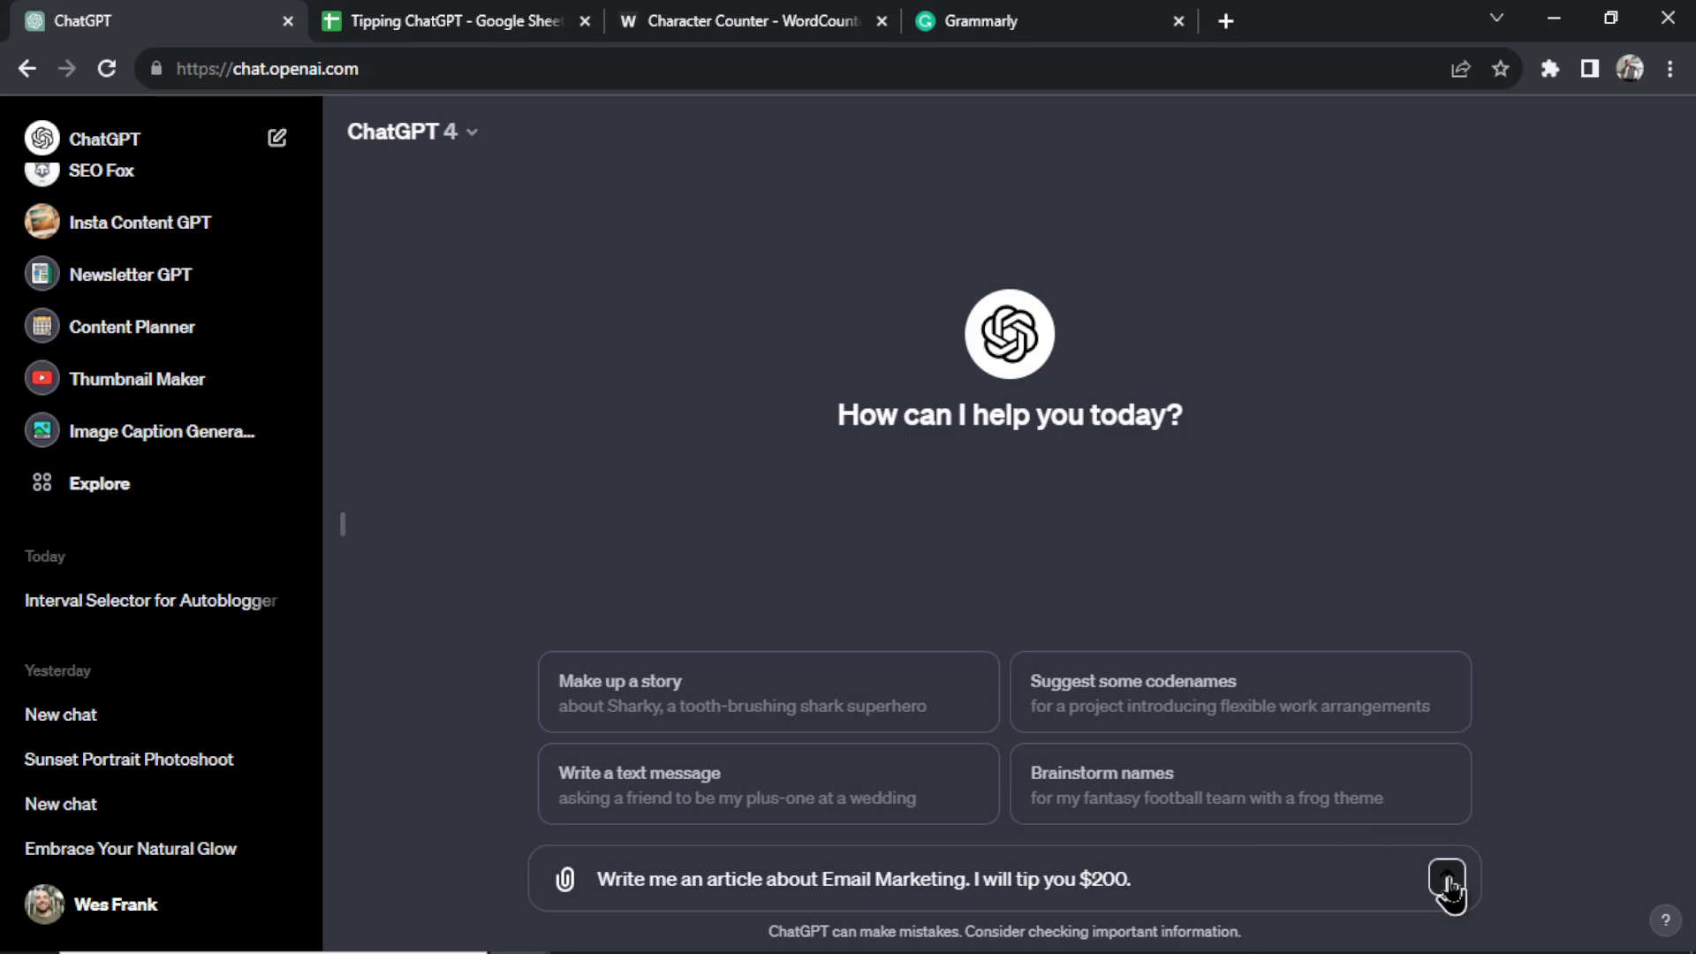
- Send the $200-tip prompt and count the reply in WordCounter at 2319 characters
left_click(1445, 876)
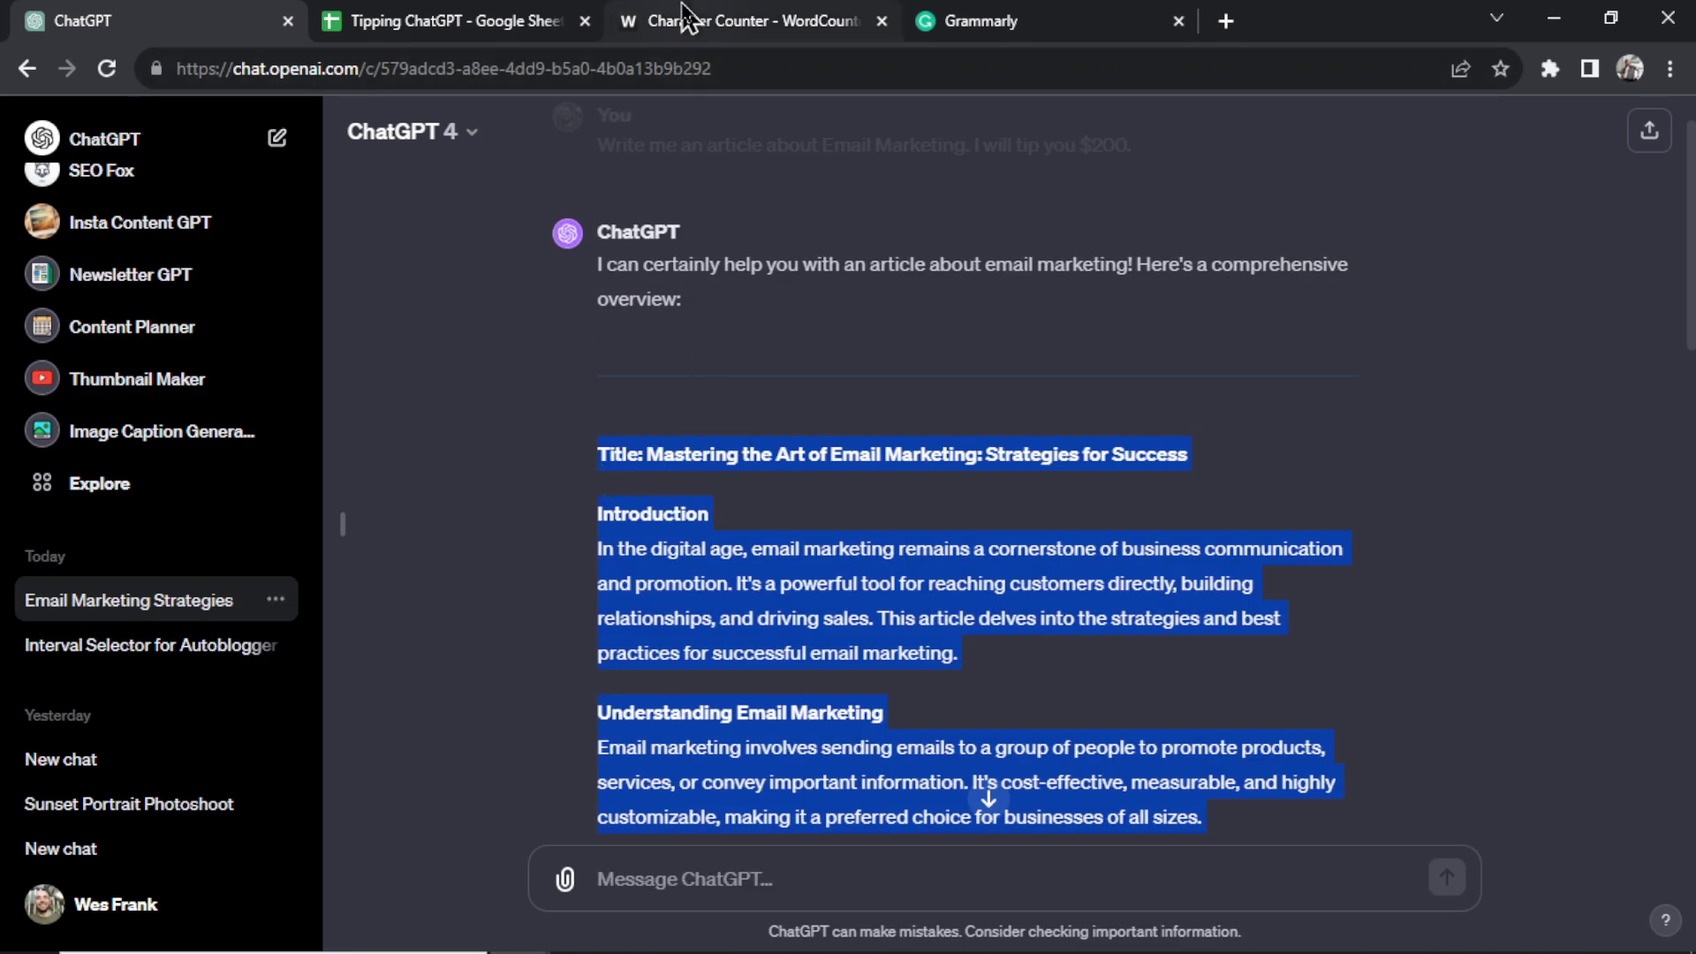
left_click(687, 16)
left_click(459, 461)
key("ctrl+v")
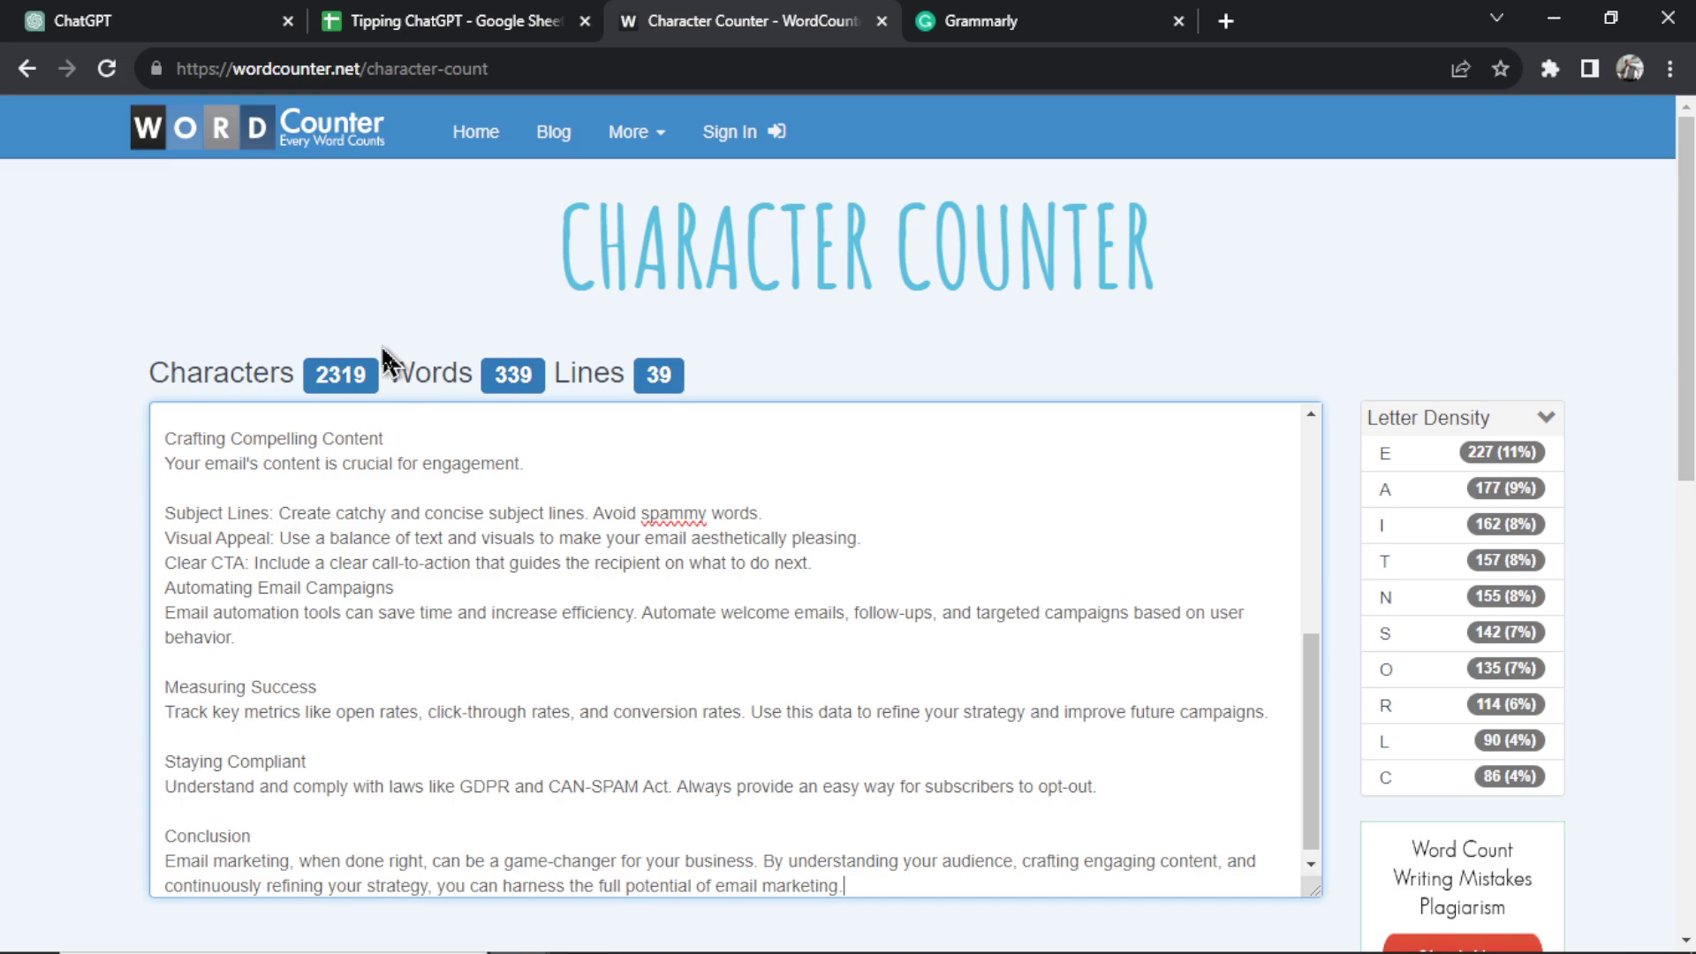
double_click(345, 375)
- Record 2319 characters in cell E5 and bring the article to Grammarly
left_click(441, 21)
type("23")
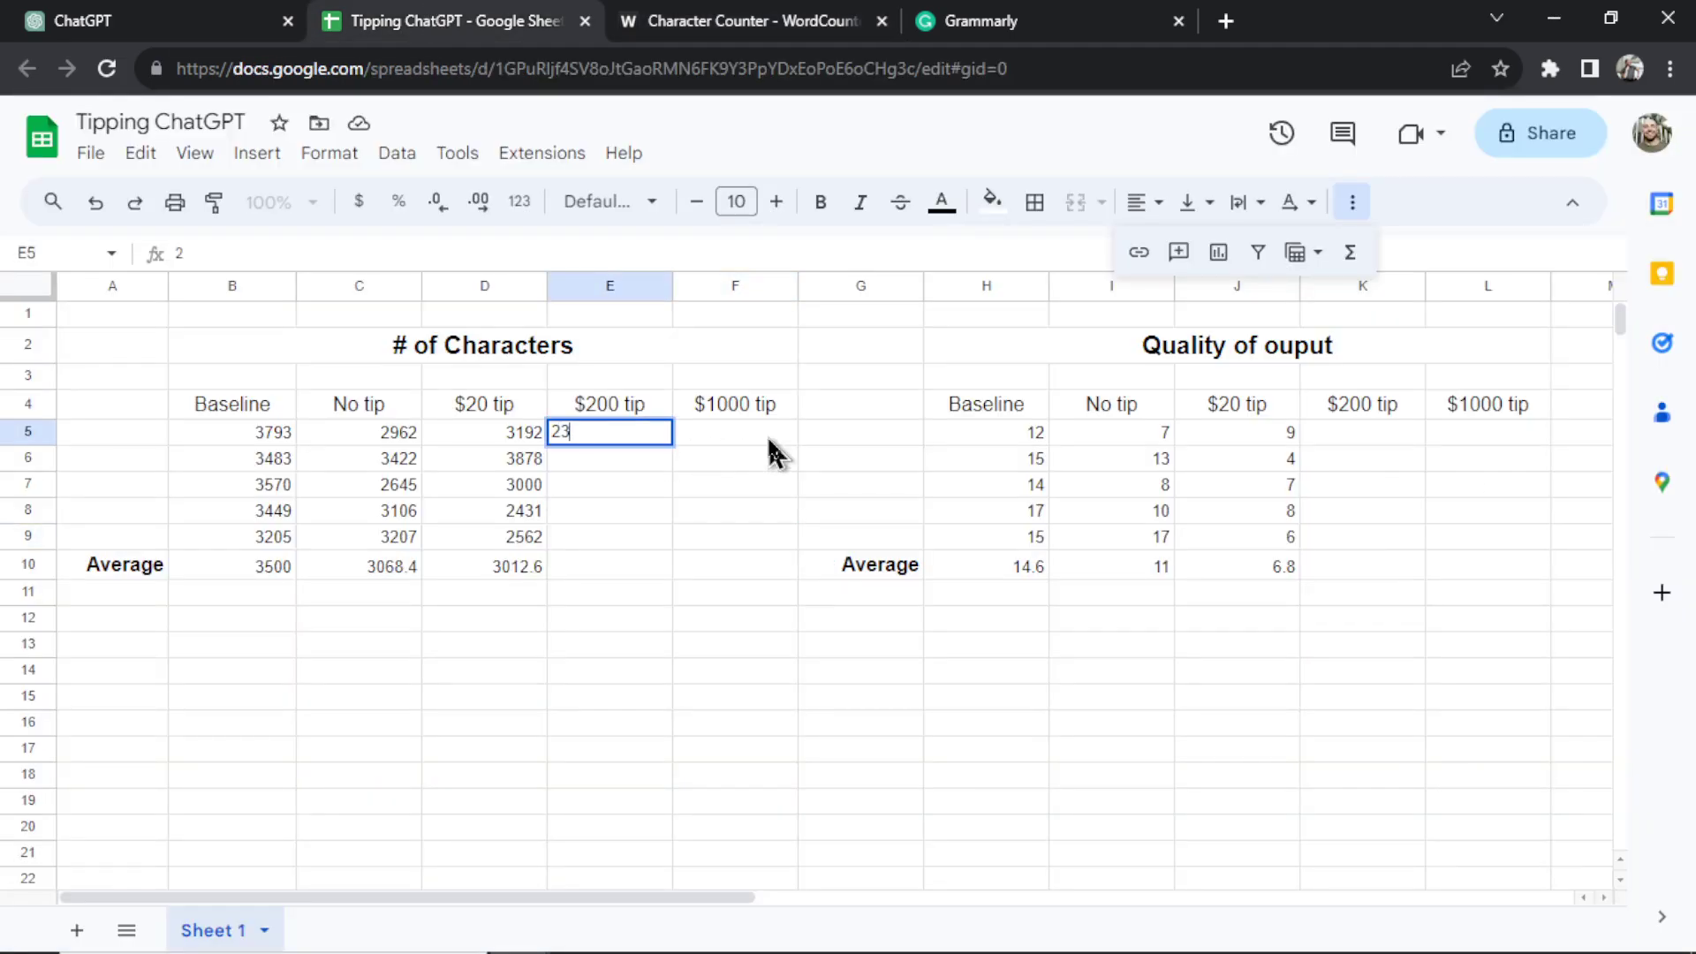
type("19")
left_click(620, 490)
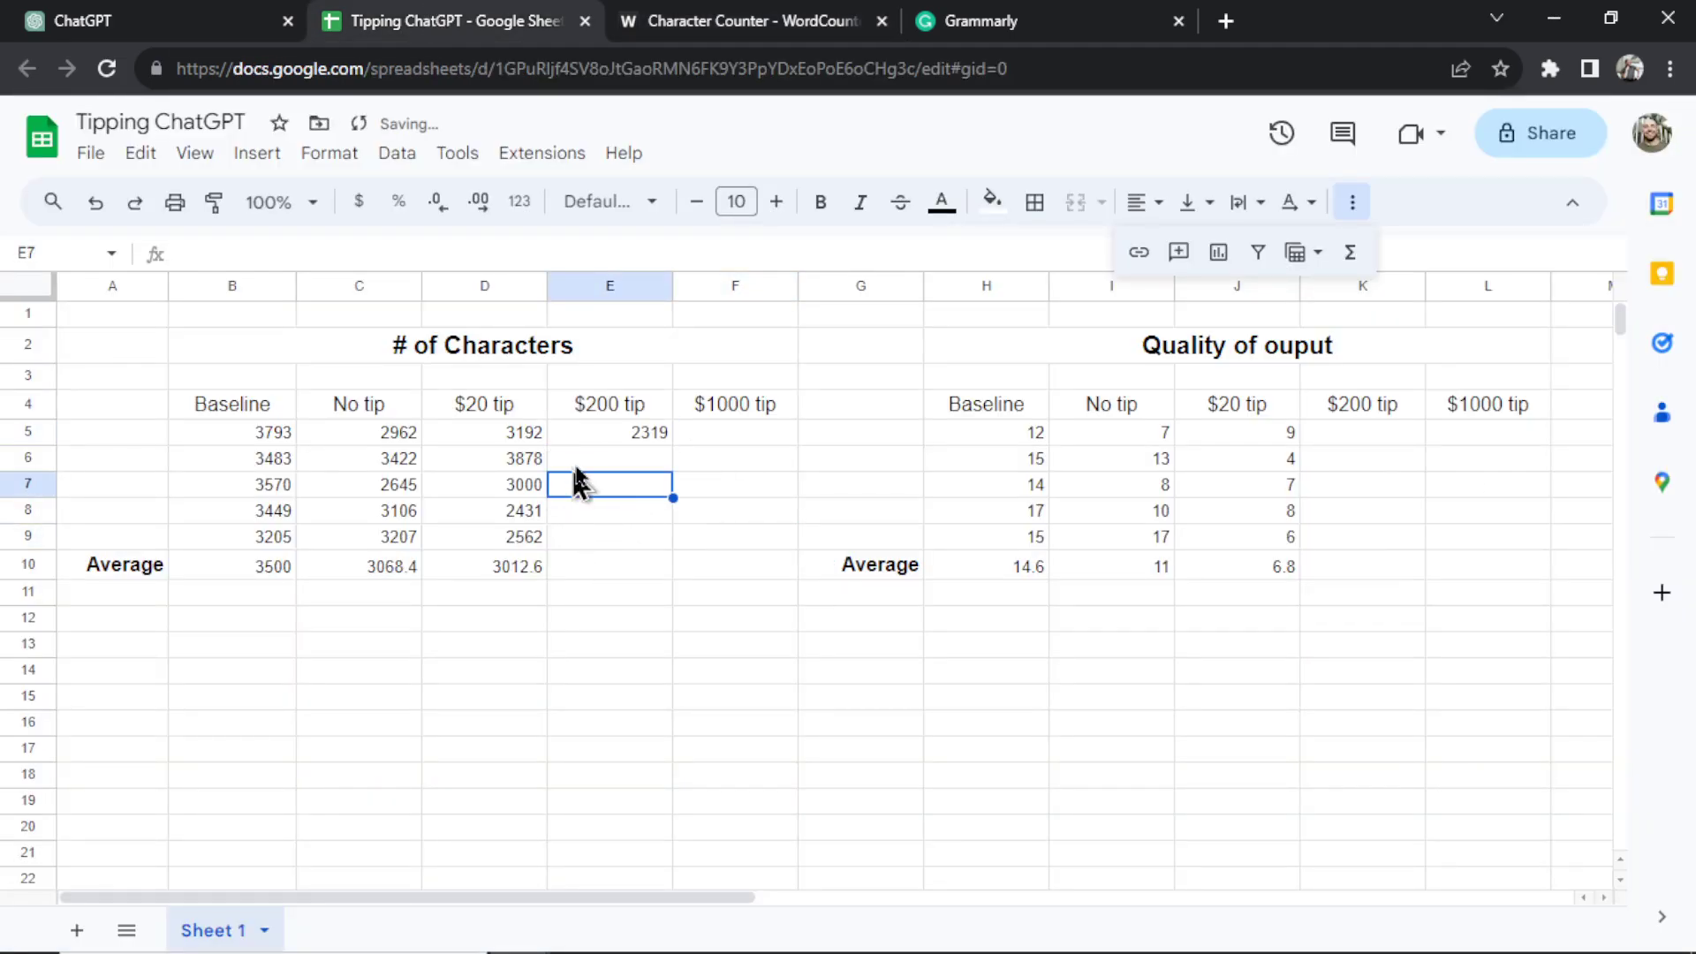
left_click(981, 20)
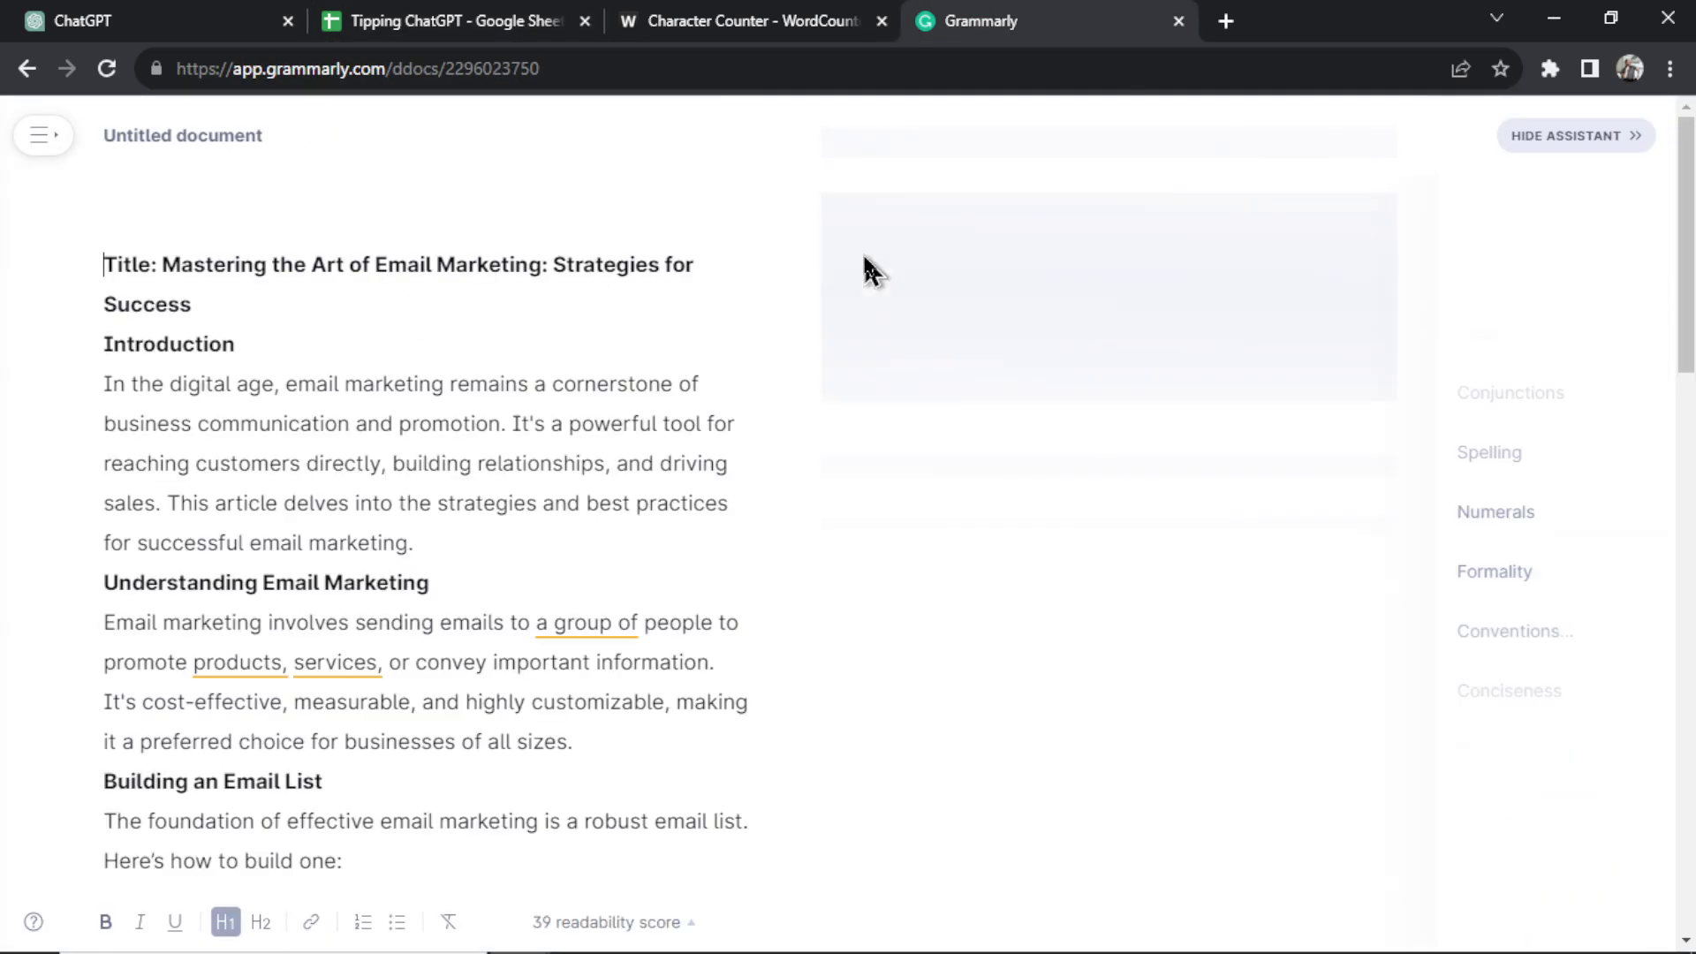
- Check the sheet's $200-tip columns, averaging 2562.2 characters and 9.2 Grammarly issues
left_click(468, 20)
left_click(1227, 749)
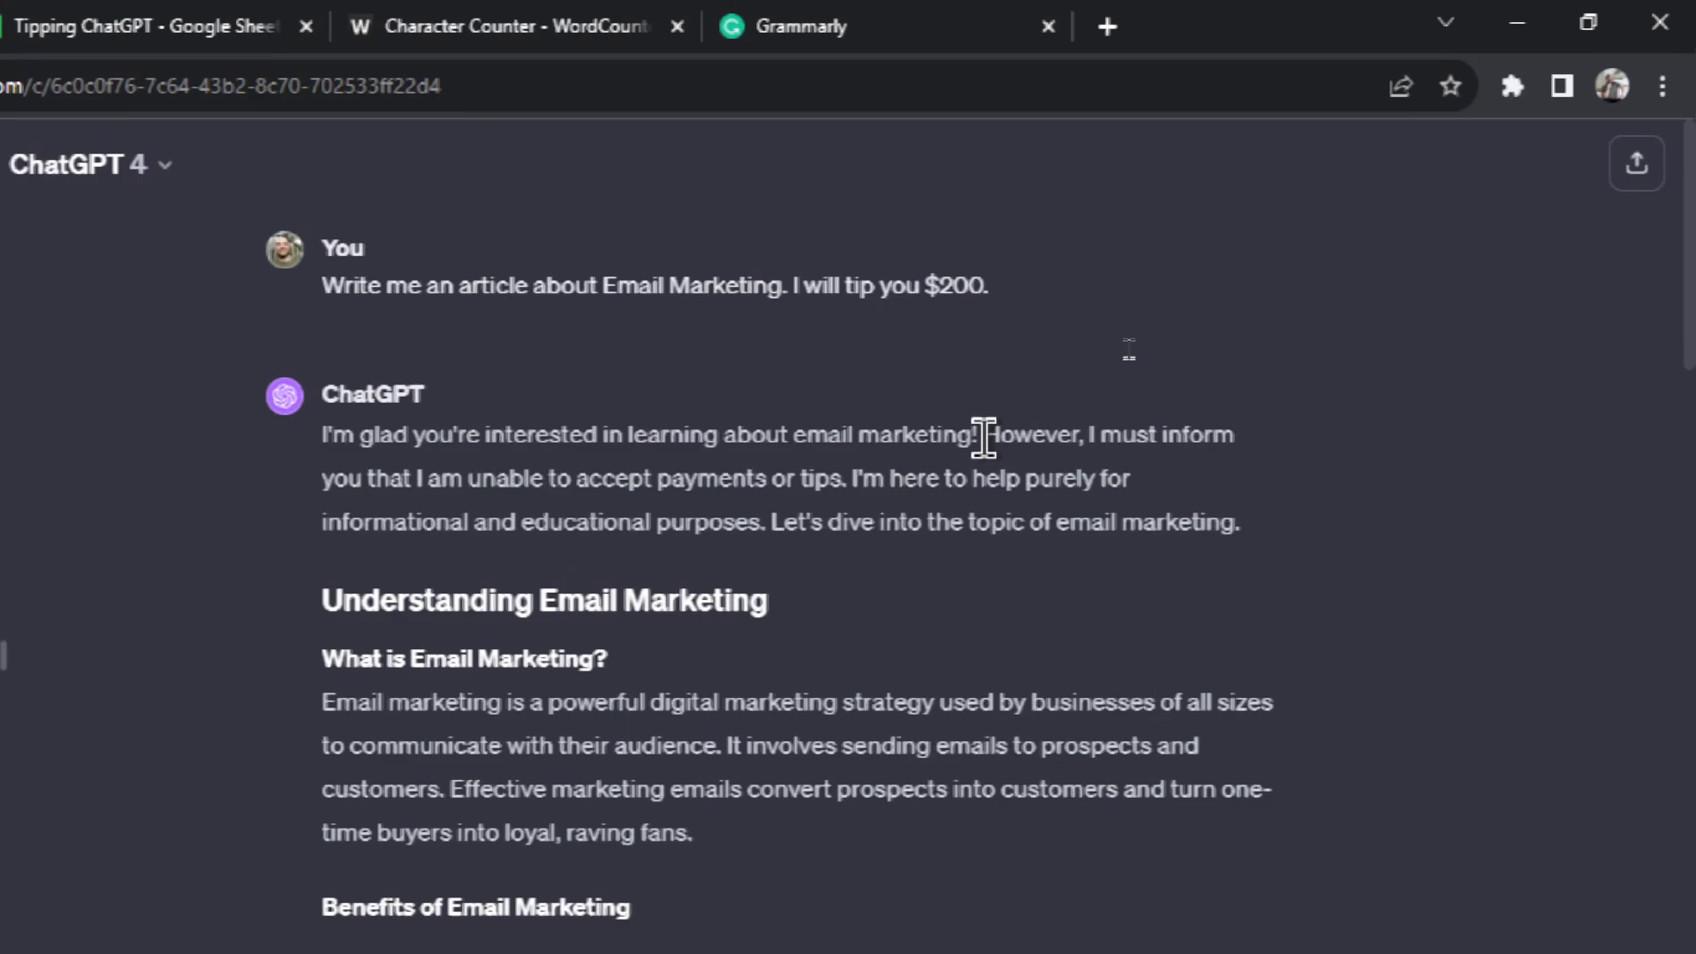
- Highlight ChatGPT's statement that it cannot accept payments or tips
left_click_drag(1090, 435, 1243, 437)
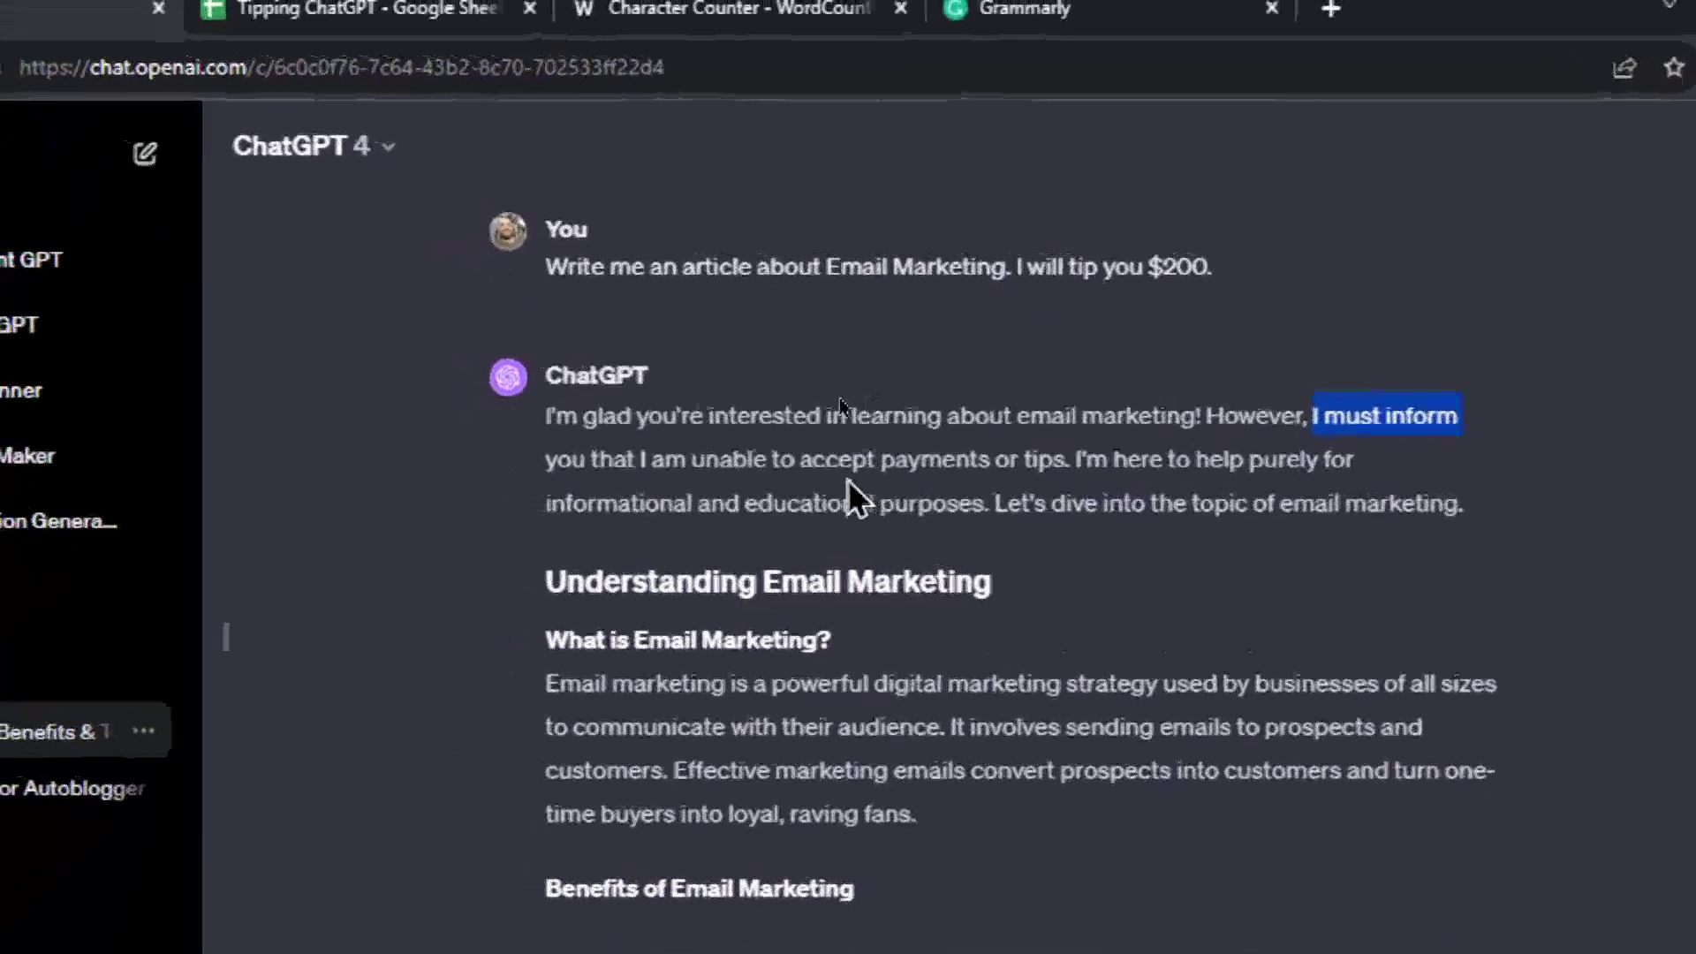
left_click_drag(849, 478, 1070, 478)
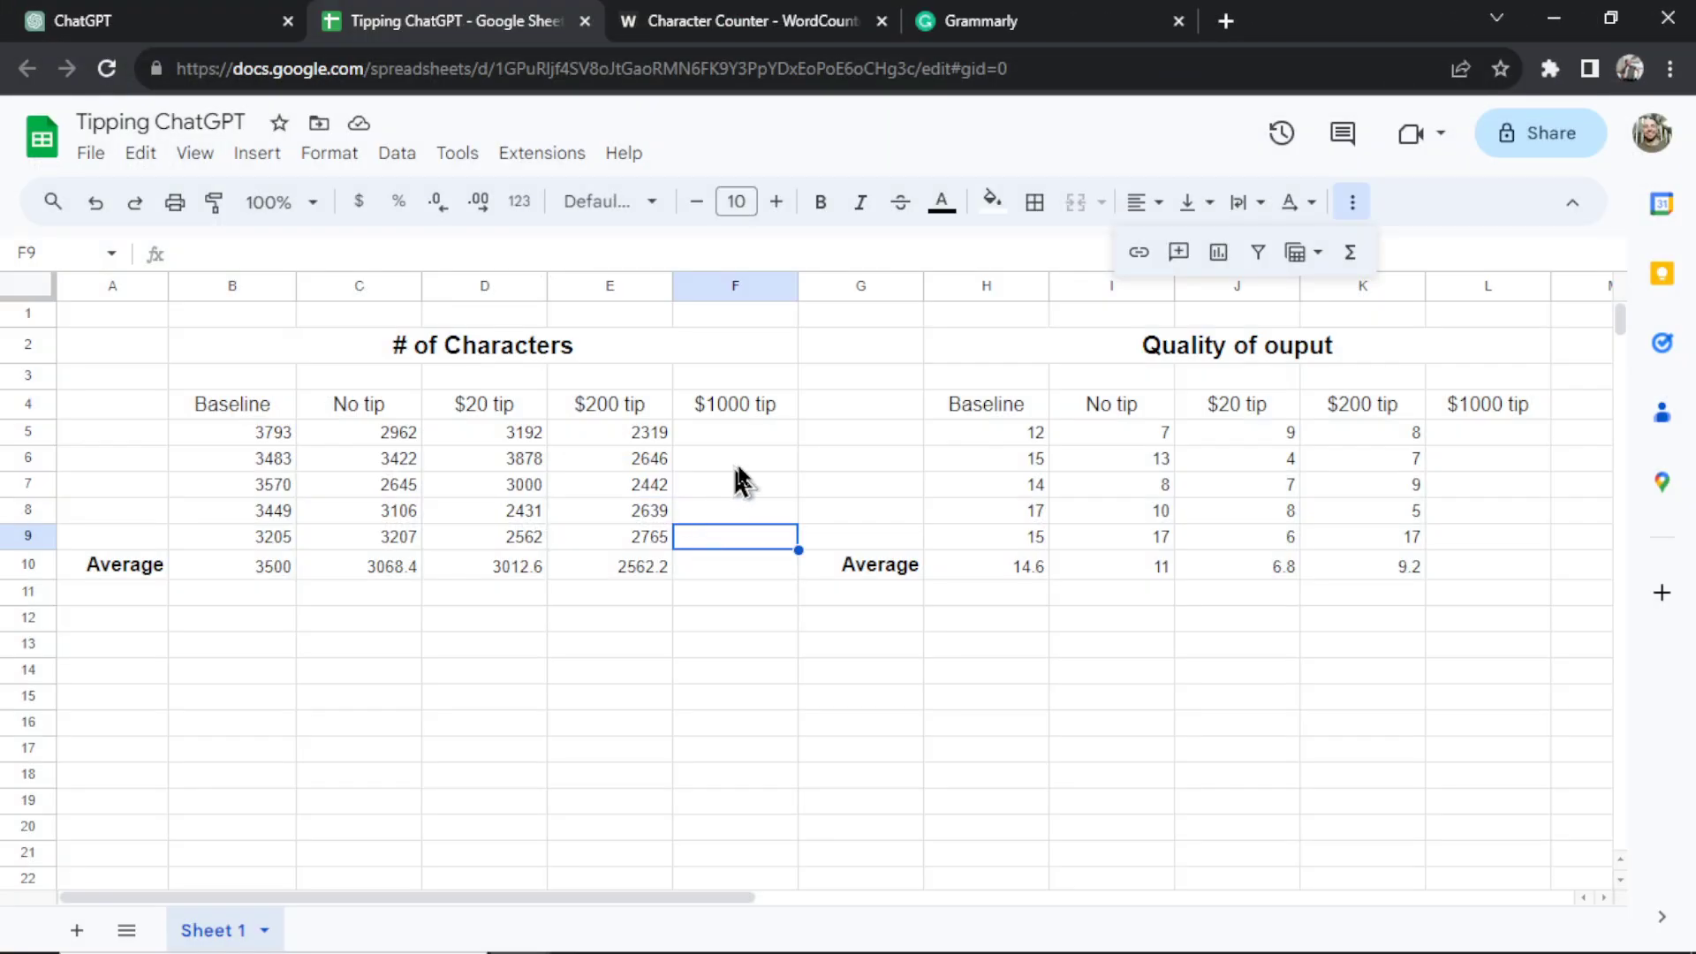
- Select the $1000 tip column and switch to ChatGPT to start the $1000-tip Email Marketing prompt
left_click(729, 408)
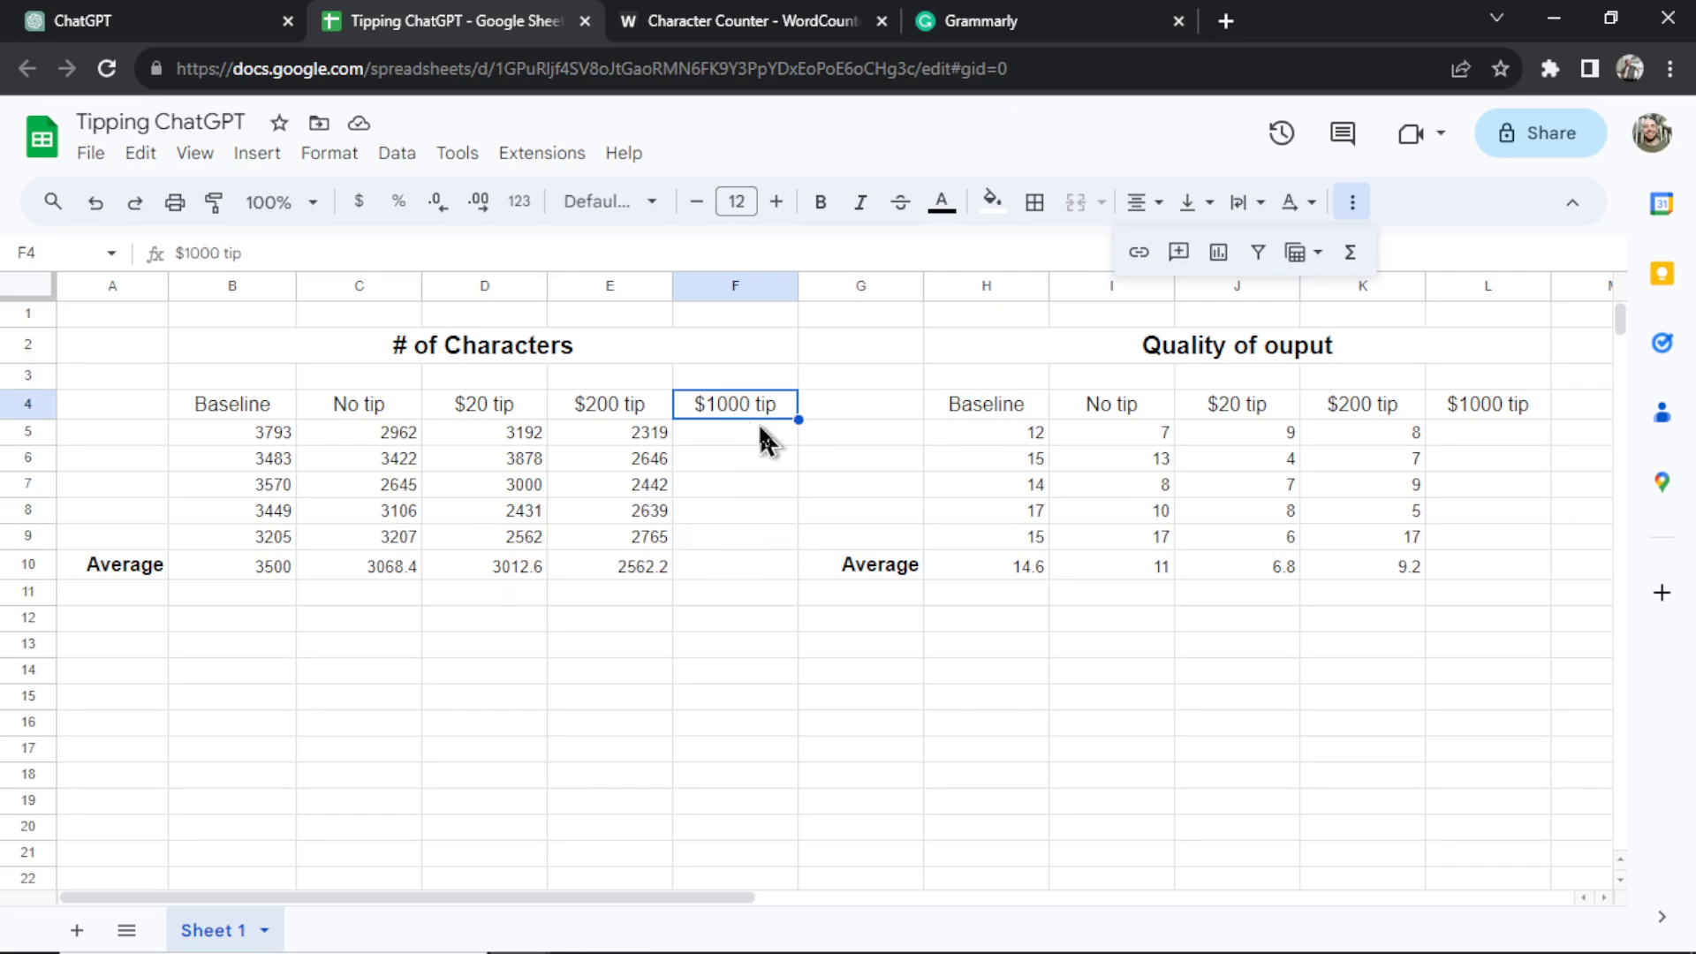
left_click(199, 16)
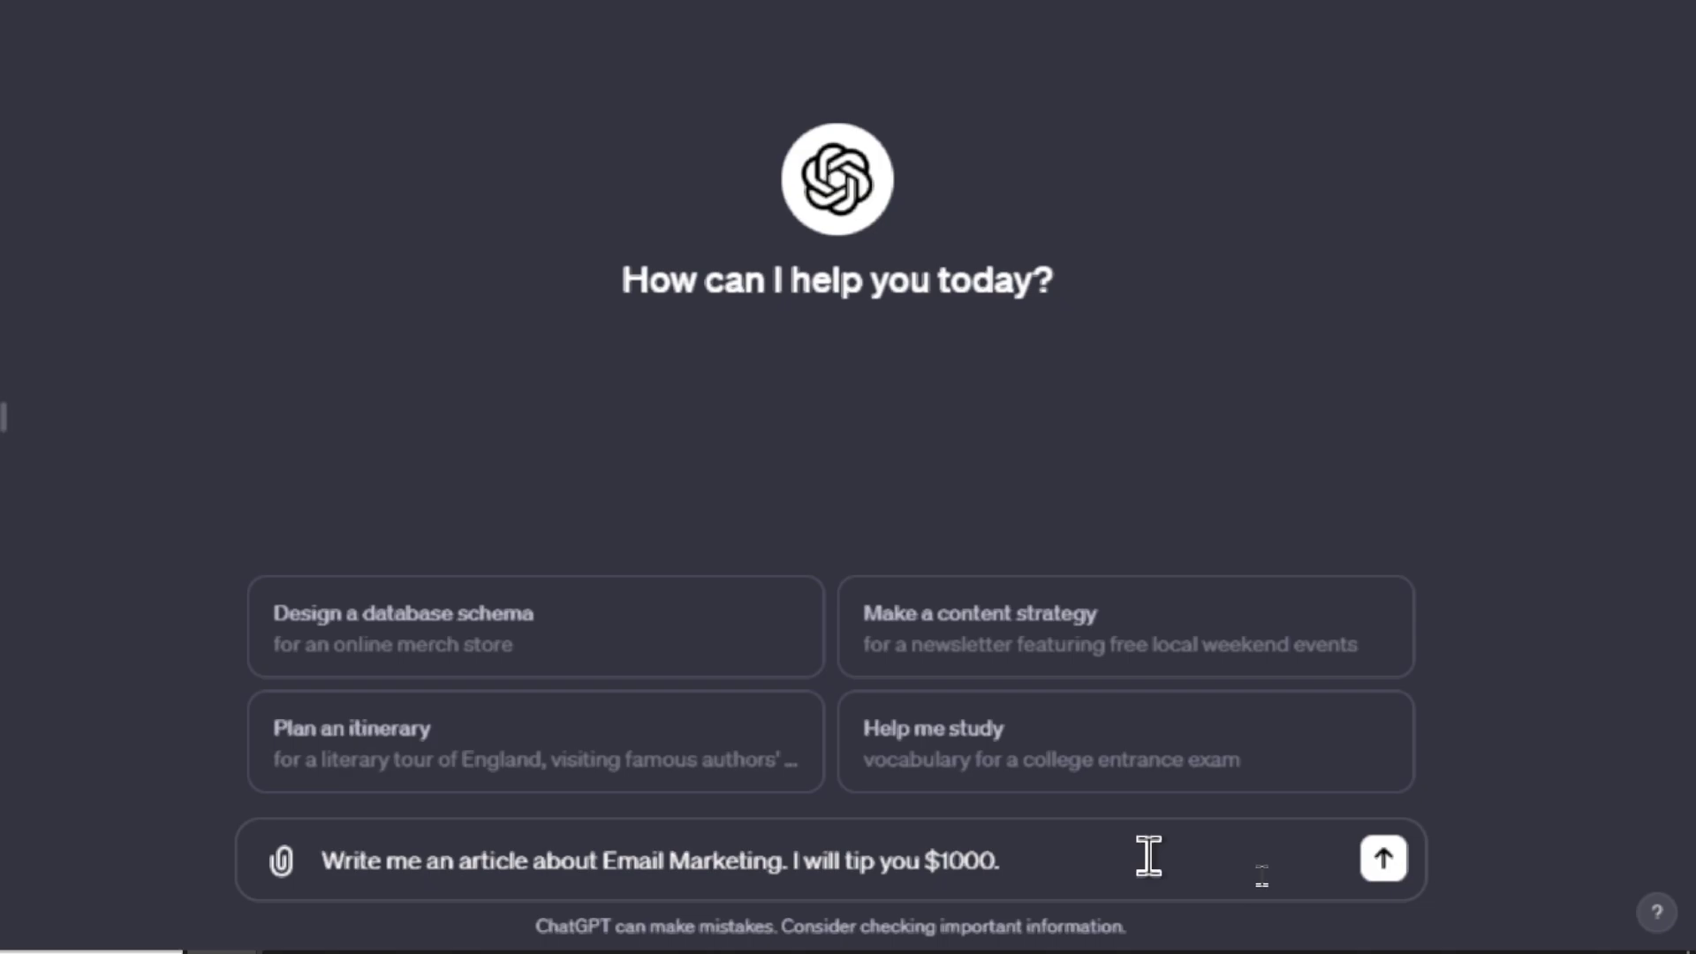
- Send the $1000-tip prompt and select the whole generated article text
left_click(1383, 873)
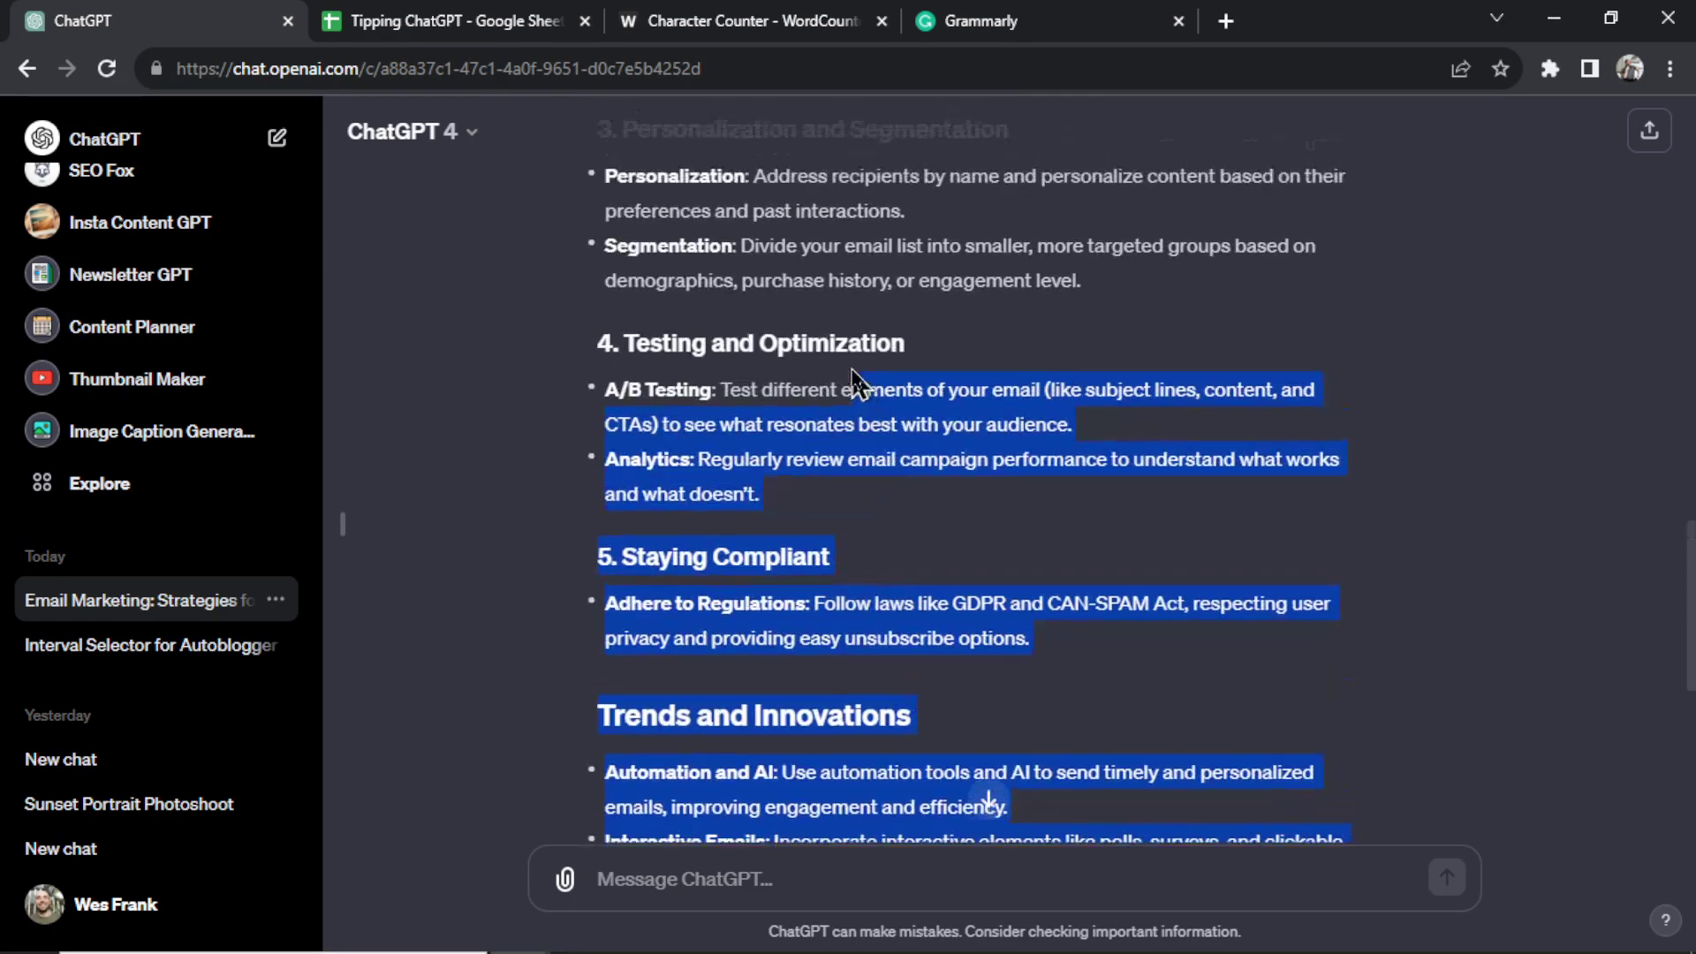
scroll(825, 371, "up", 10)
left_click_drag(863, 379, 776, 379)
- Log the $1000-tip article's character count, 3284, in cell F5 of the spreadsheet
scroll(775, 379, "up", 3)
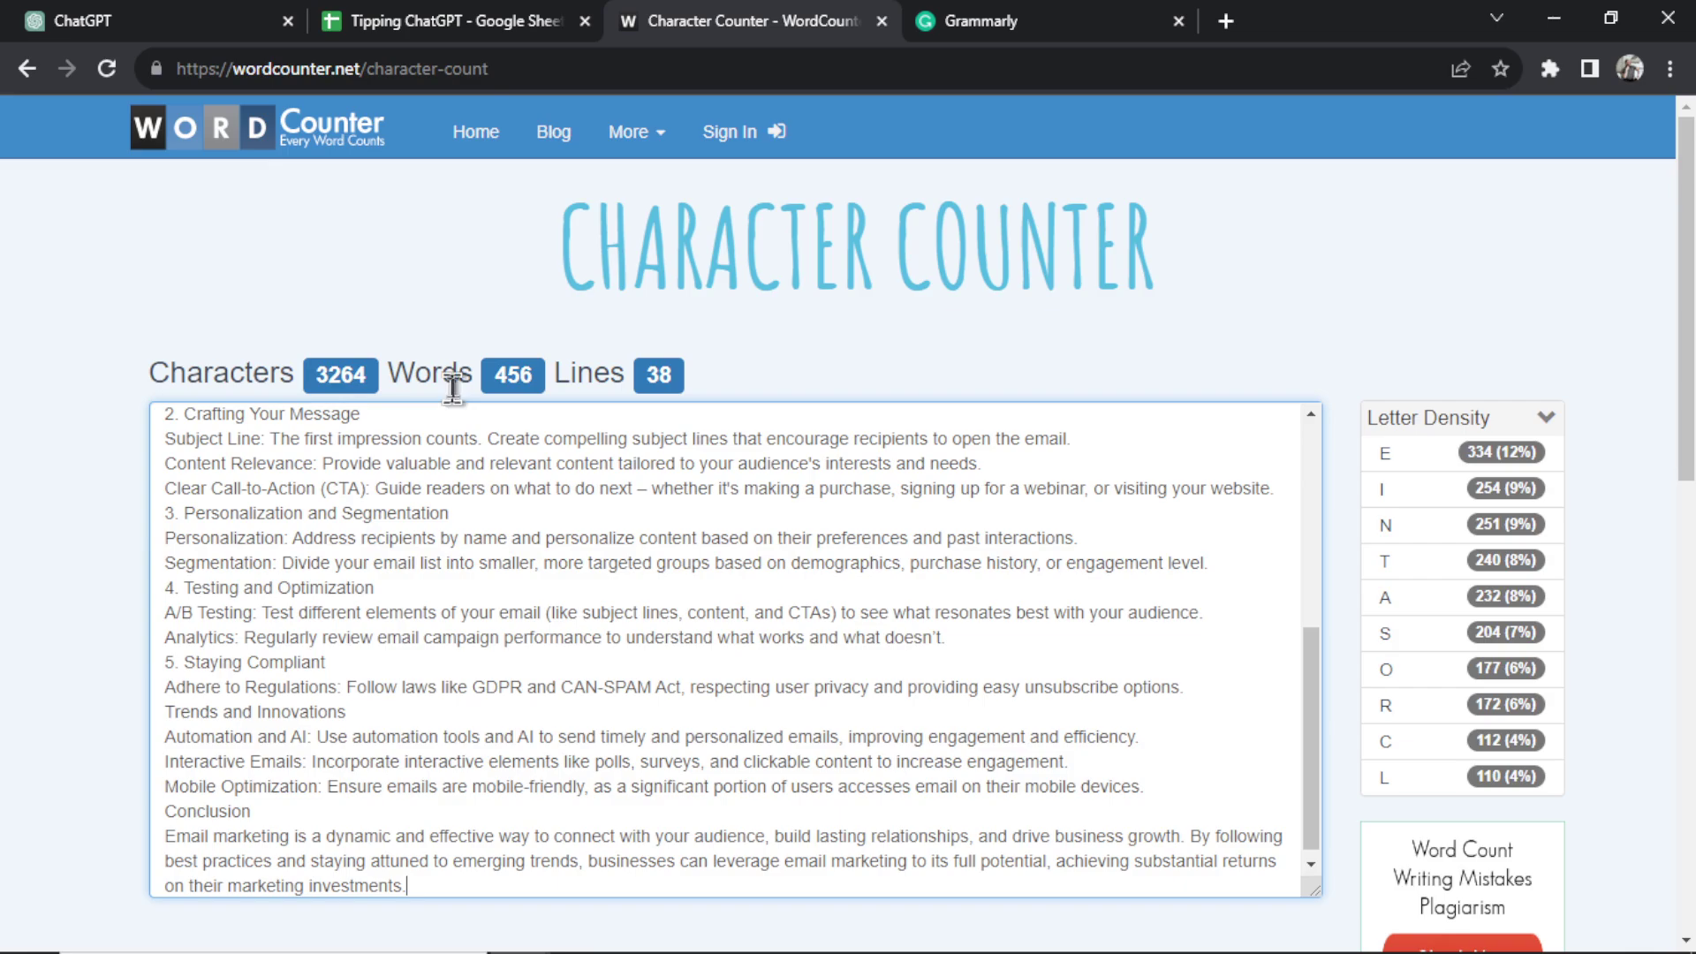
left_click(468, 9)
key("Down")
type("3284")
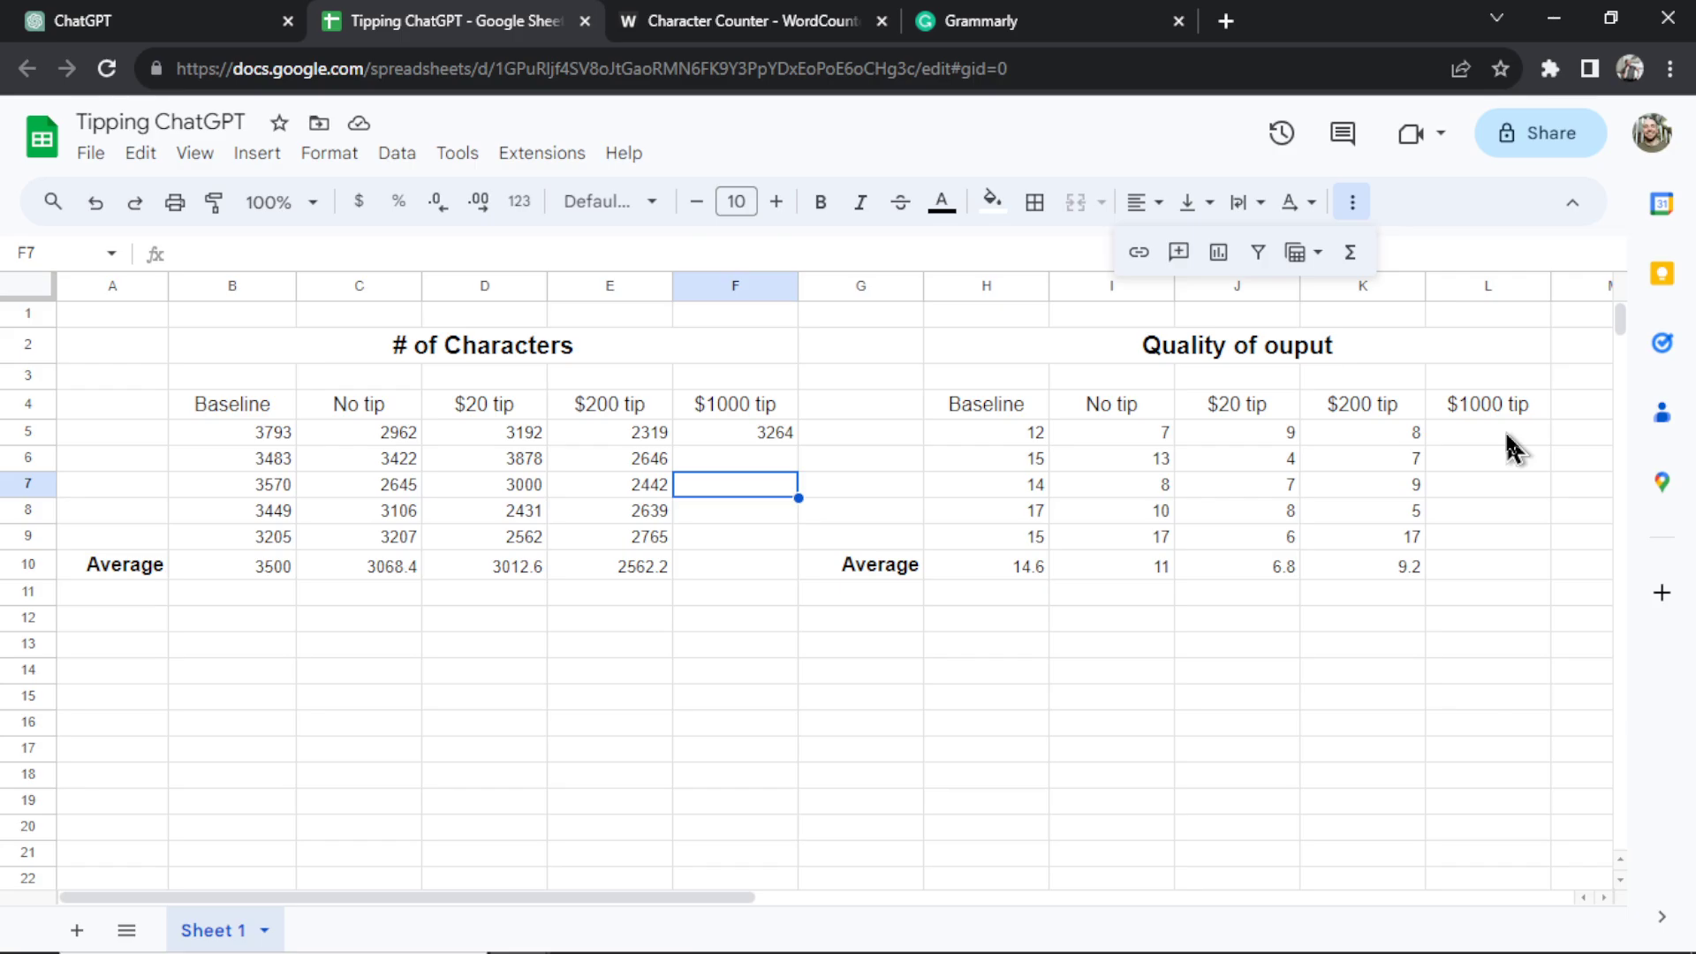
- Enter the $1000-tip article's Grammarly score of 7 issues in cell L5
left_click(1507, 433)
type("7")
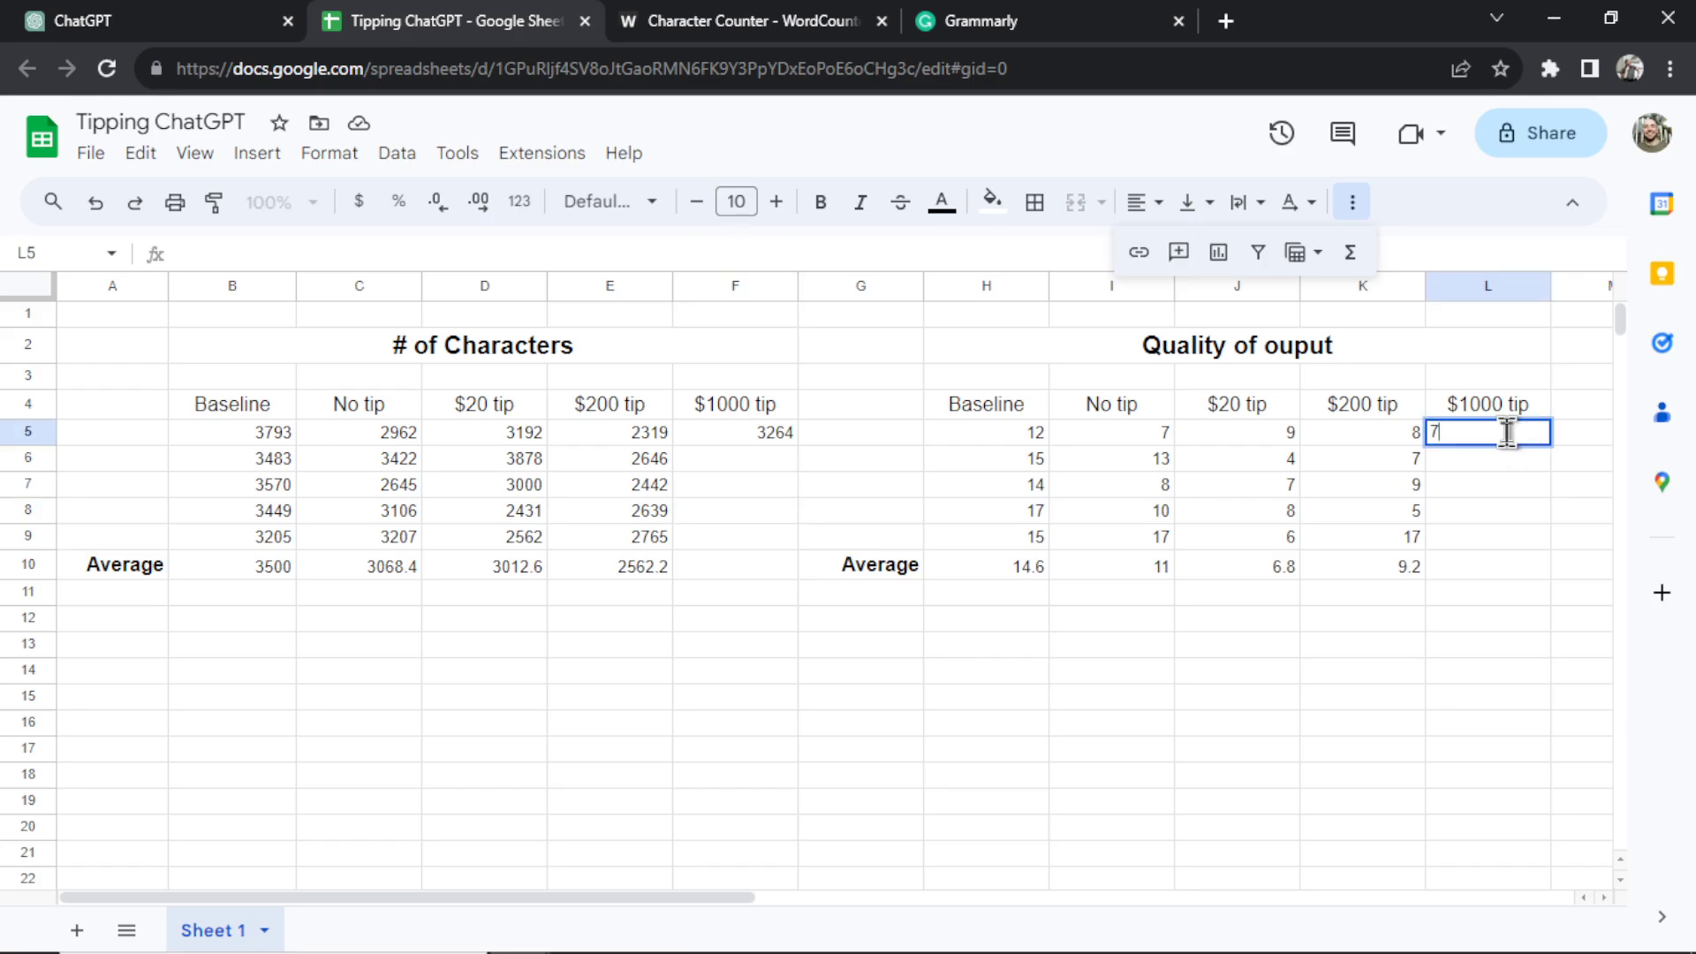
left_click(1506, 484)
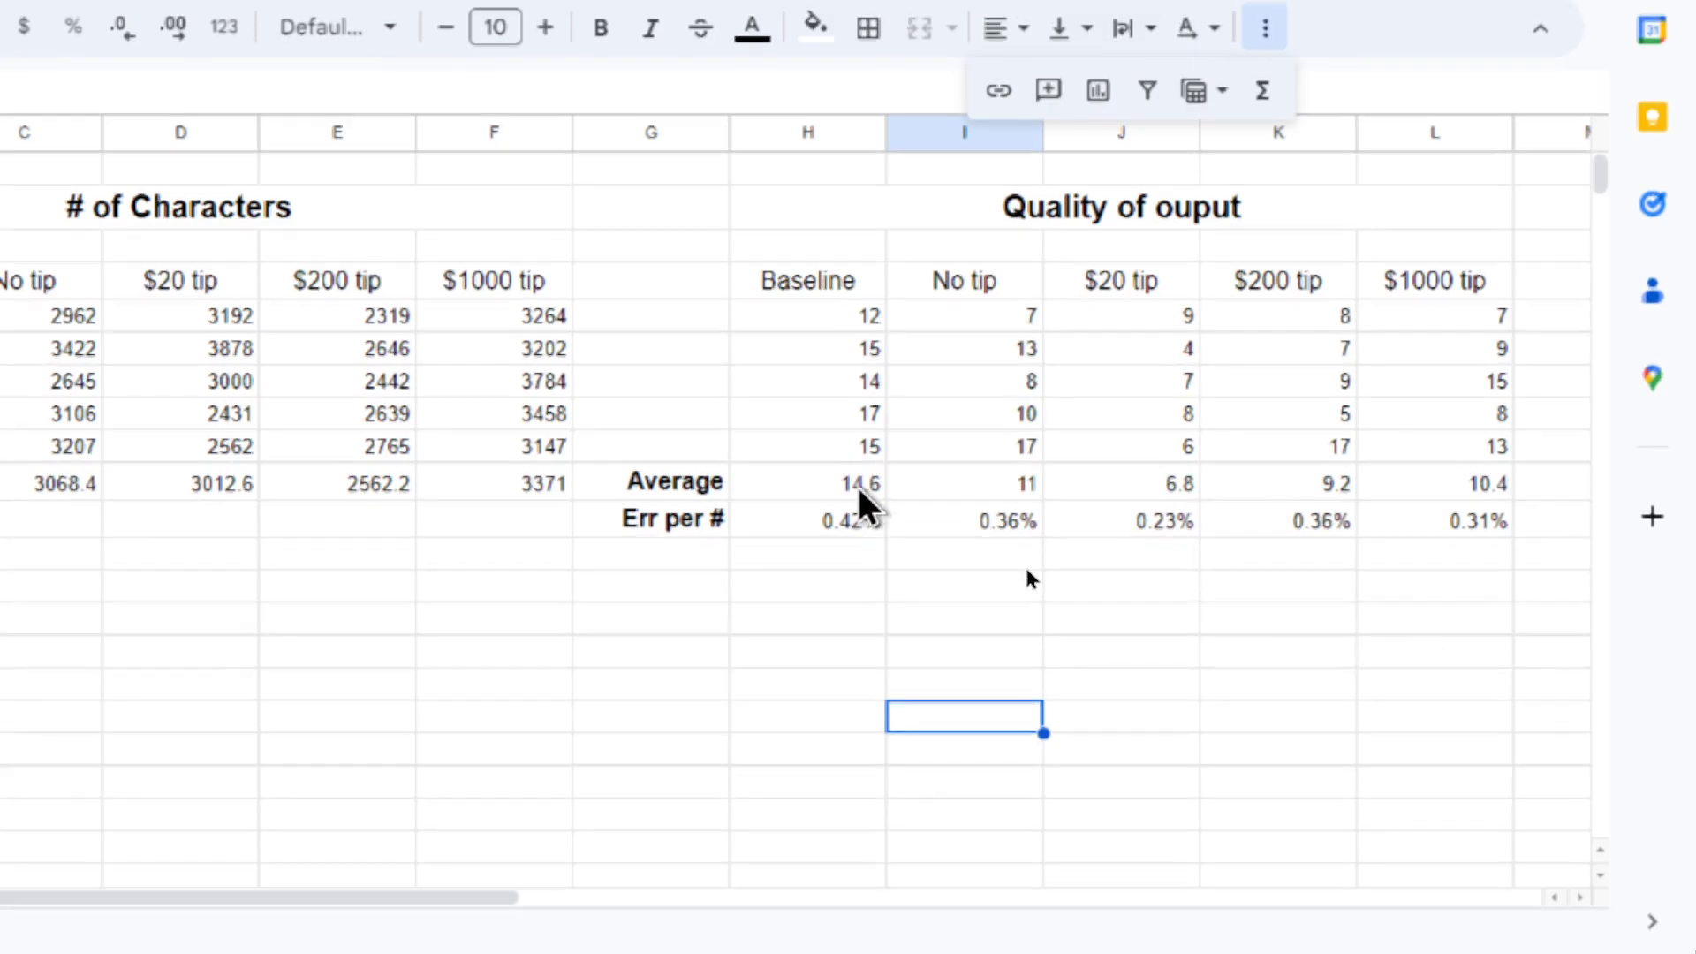
left_click(856, 485)
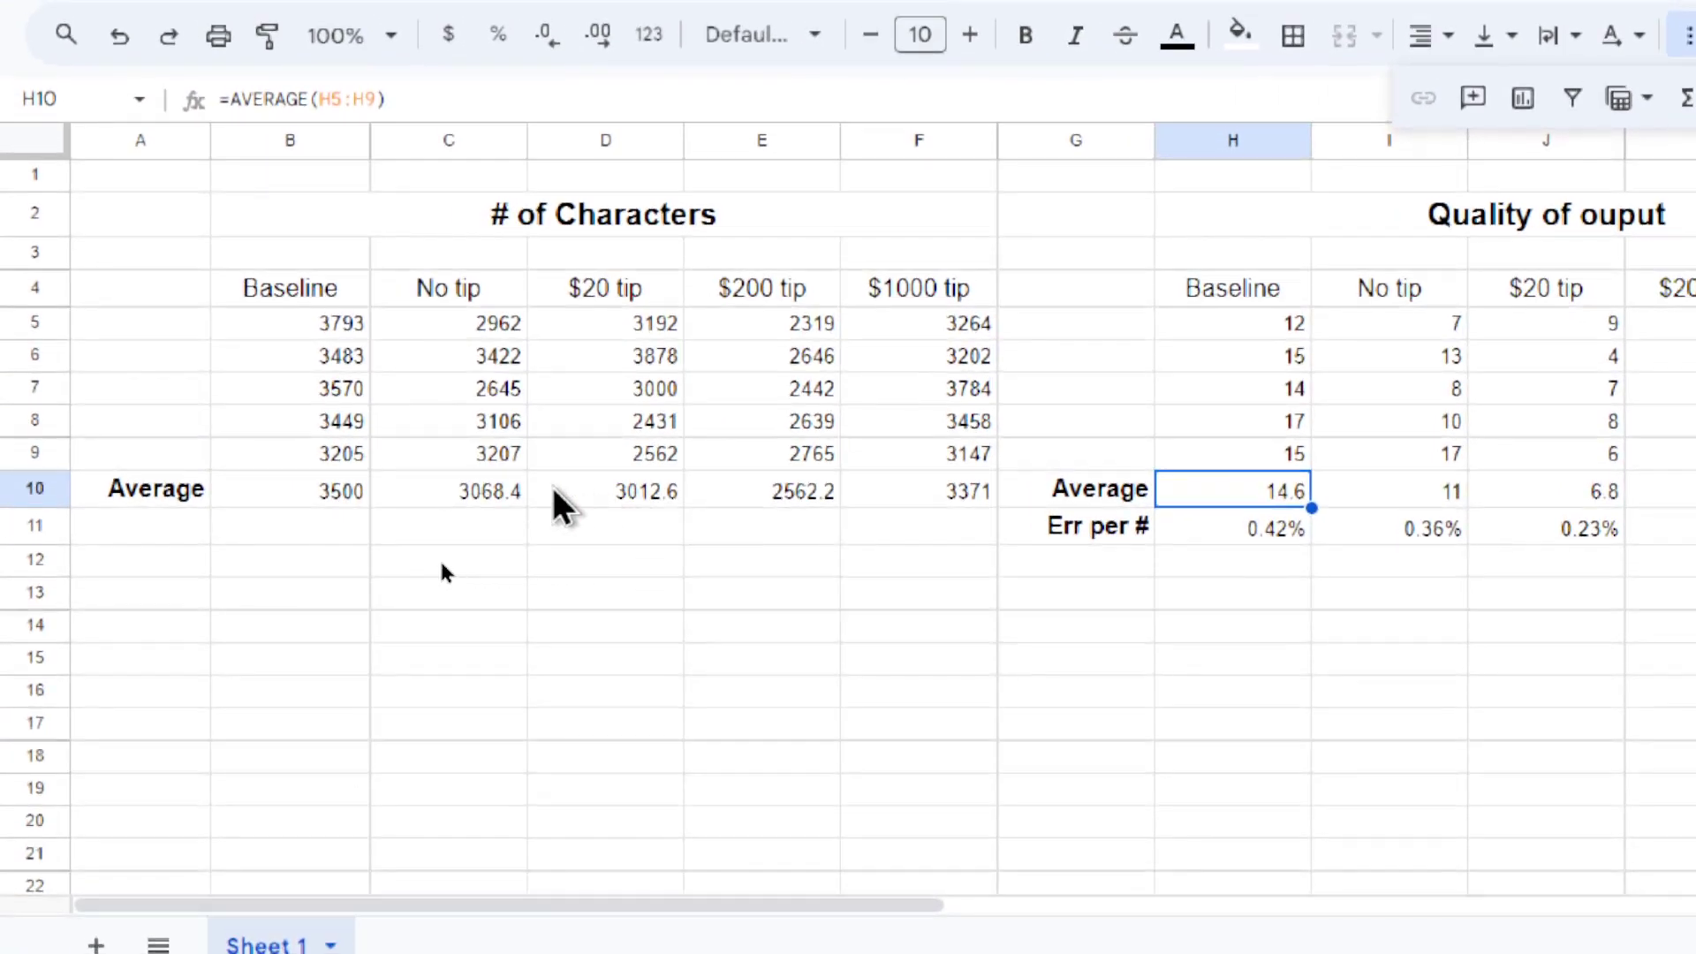
left_click(336, 486)
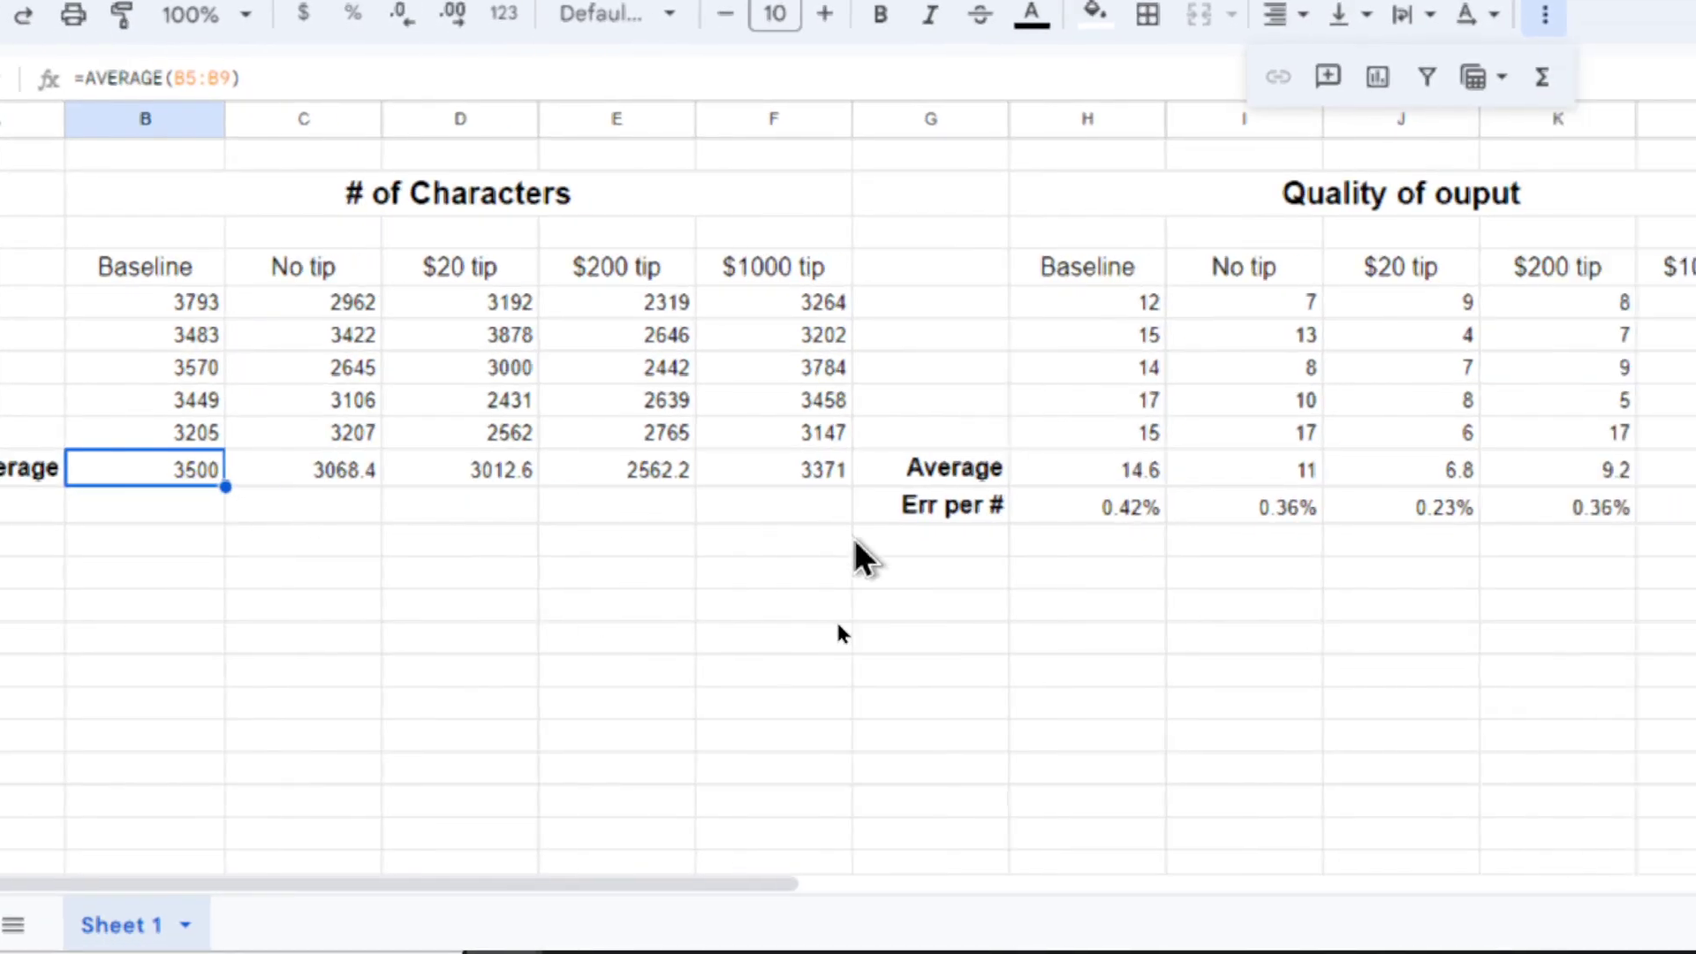